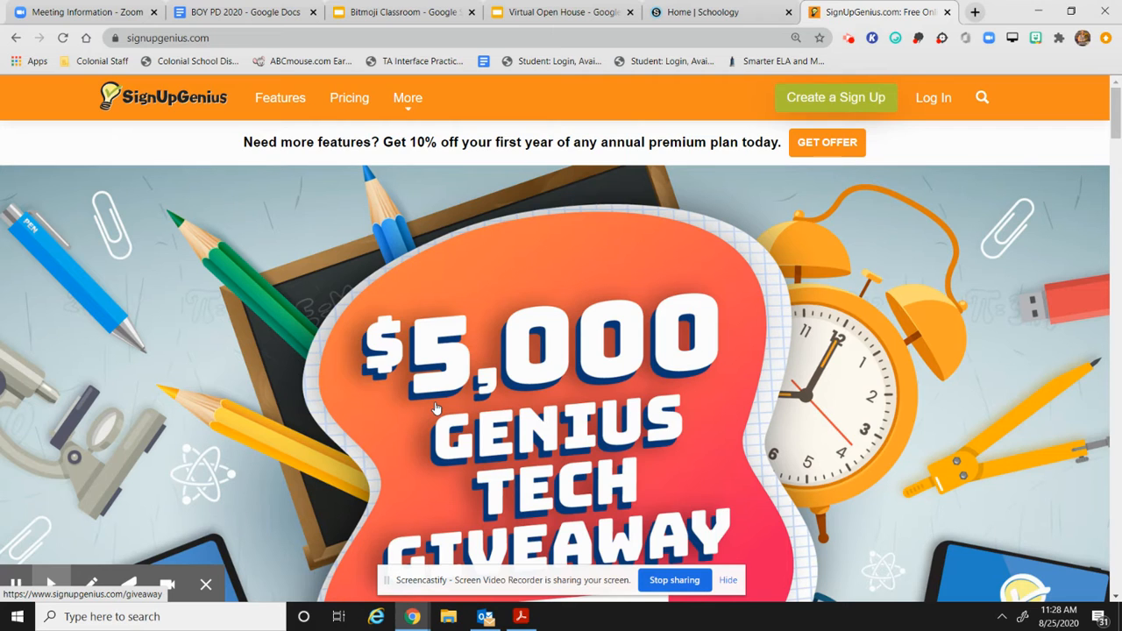
Switch to the Zoom meeting page and review the virtual open house's topic, time, security and invite link details
{"action": "left_click", "coordinate": [81, 13]}
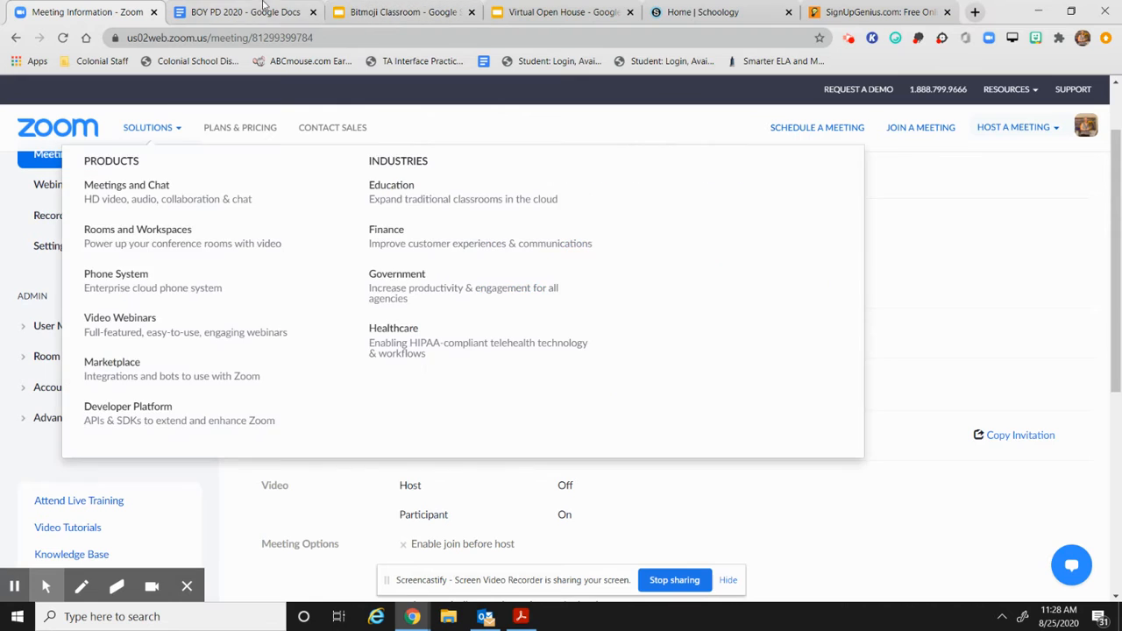
{"action": "left_click", "coordinate": [771, 178]}
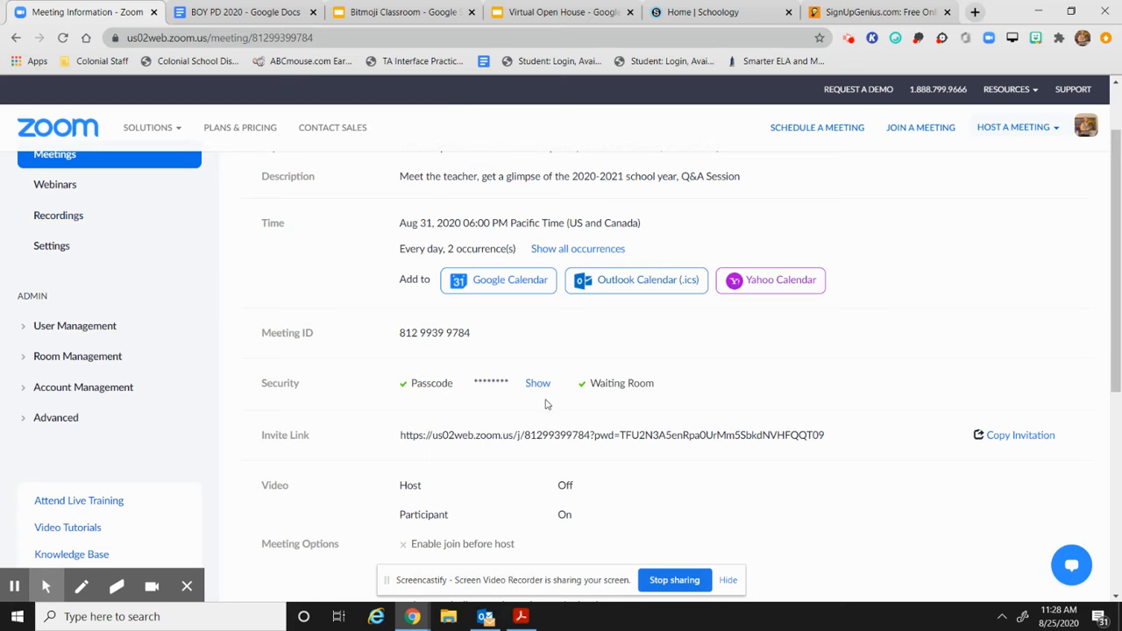
{"action": "scroll", "coordinate": [548, 404], "scroll_direction": "down", "scroll_amount": 3}
{"action": "scroll", "coordinate": [546, 403], "scroll_direction": "up", "scroll_amount": 4}
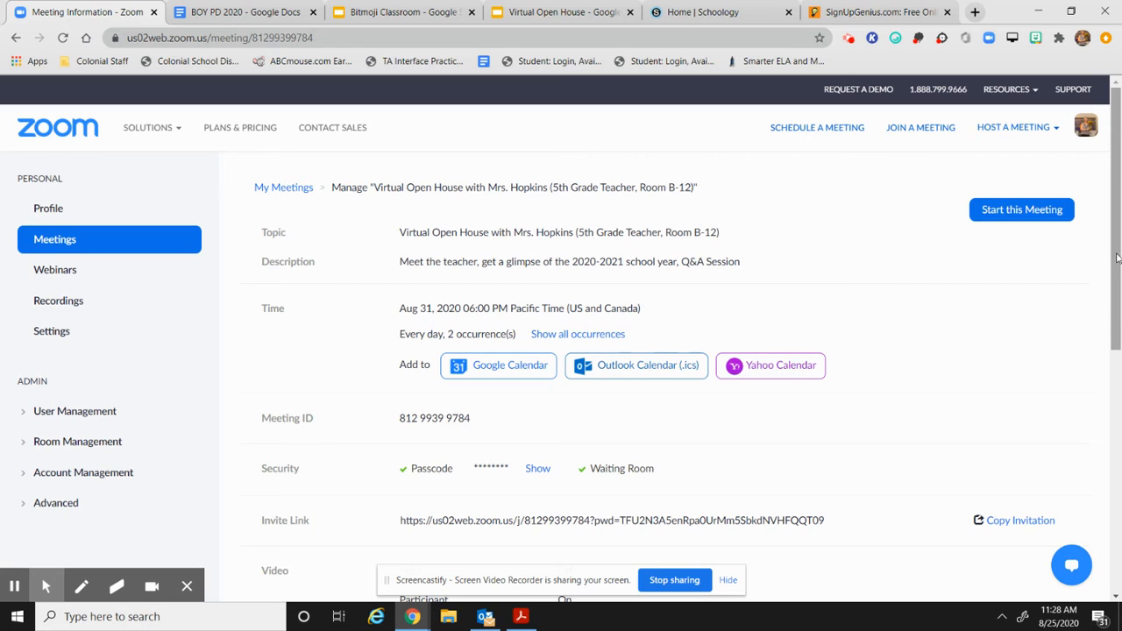
{"action": "left_click_drag", "start_coordinate": [1117, 257], "coordinate": [1115, 283]}
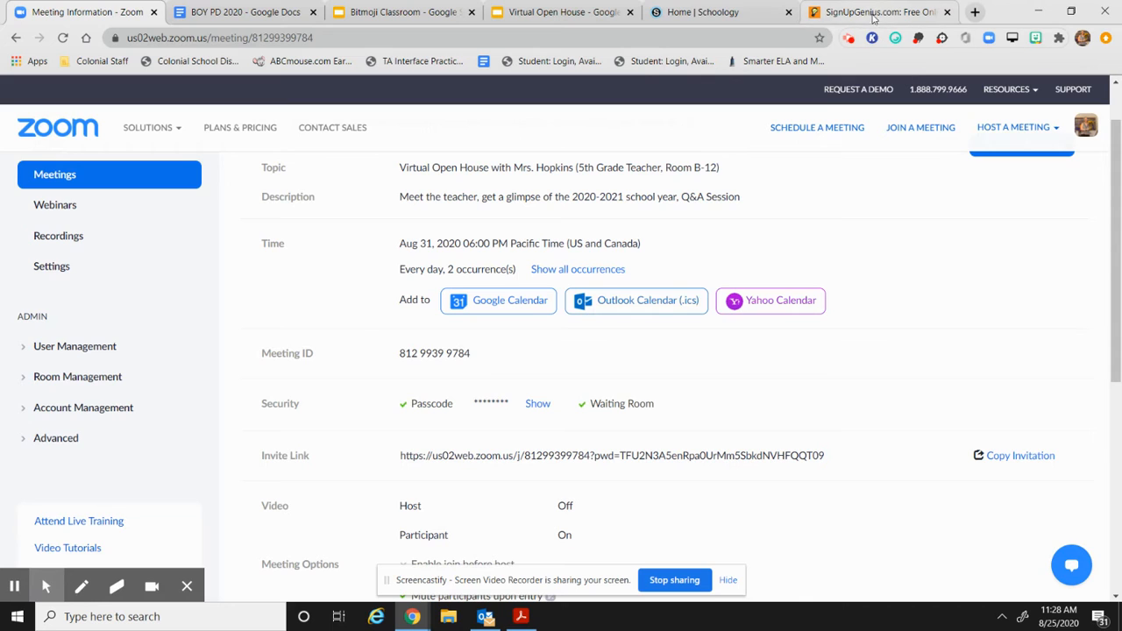
Switch to SignUpGenius and log in with the account e-mail and password
{"action": "left_click", "coordinate": [875, 12]}
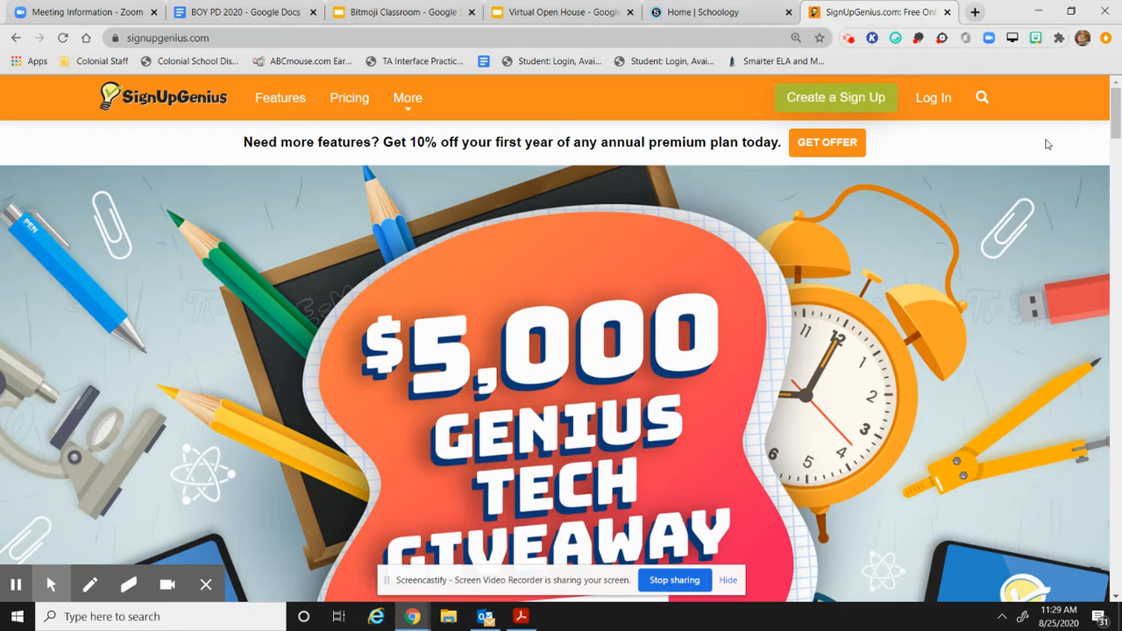
{"action": "left_click", "coordinate": [930, 102]}
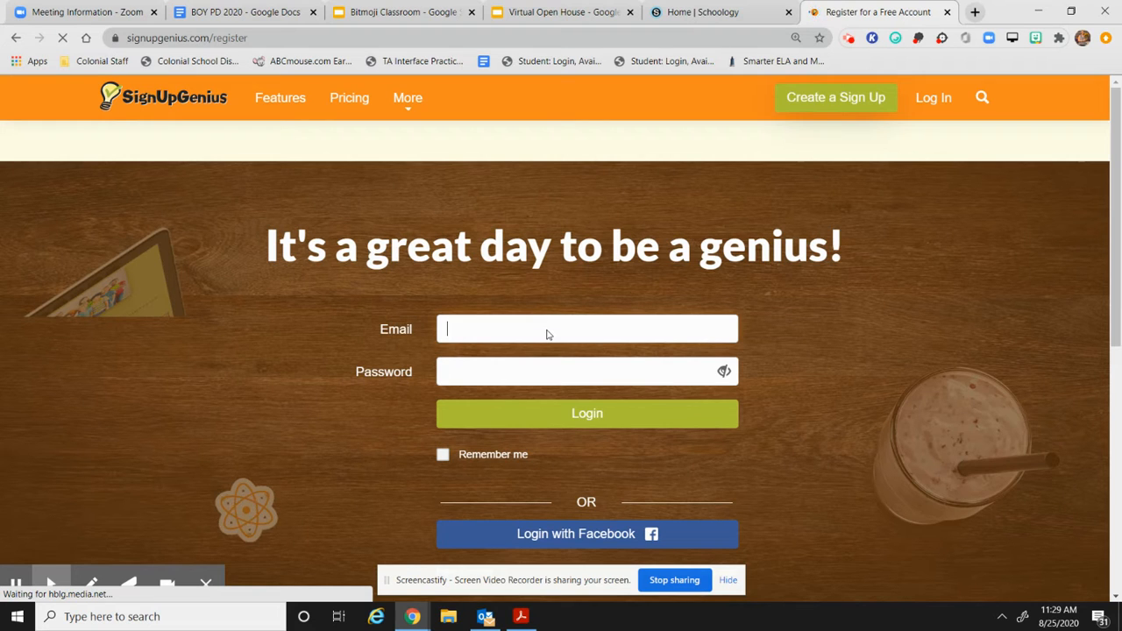
{"action": "type", "text": "courtn"}
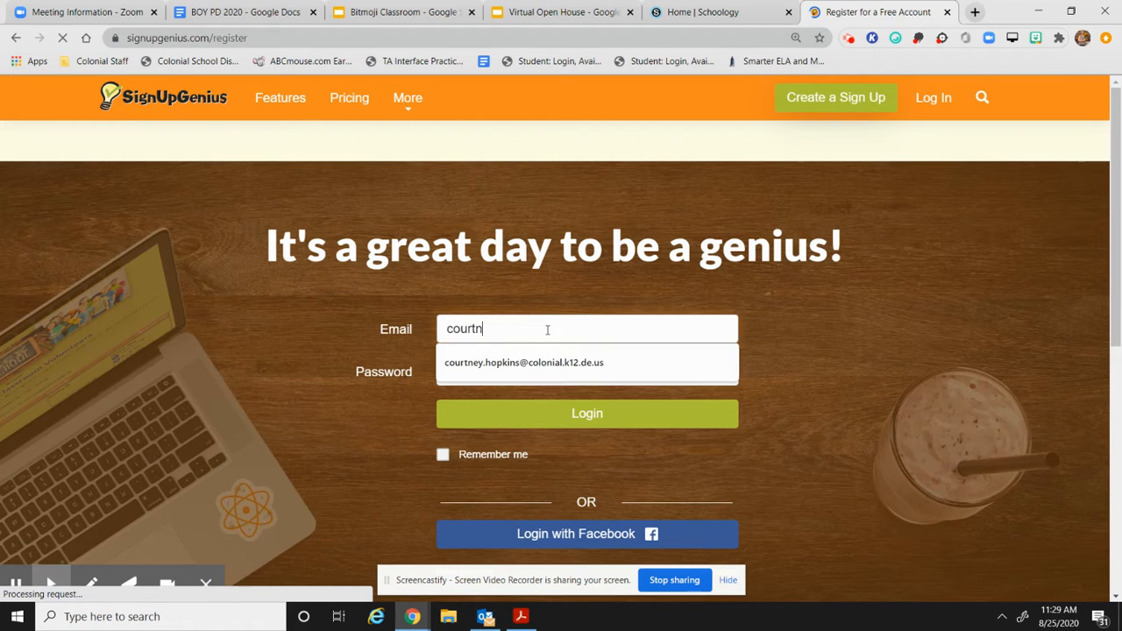
{"action": "left_click", "coordinate": [515, 362]}
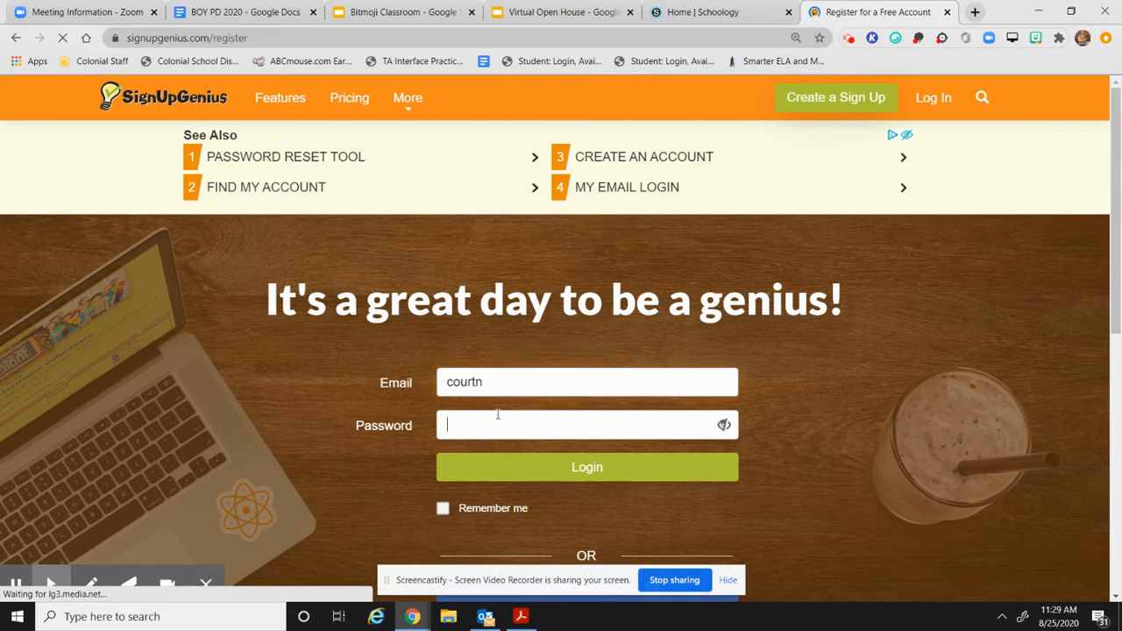
{"action": "left_click", "coordinate": [496, 383]}
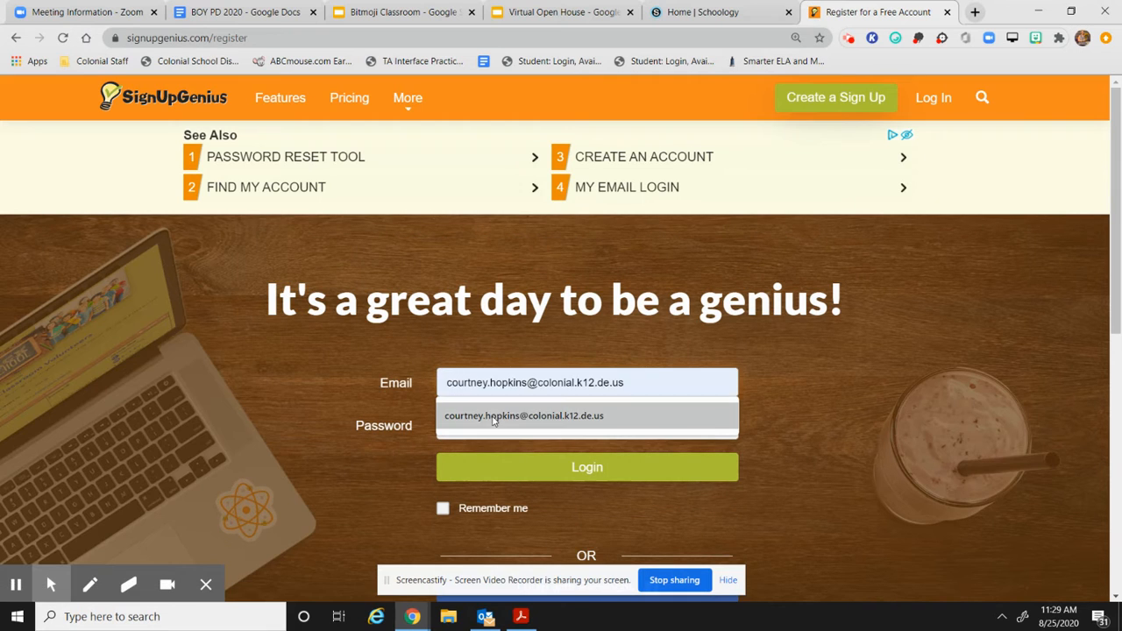
{"action": "left_click", "coordinate": [494, 416]}
{"action": "type", "text": "•••"}
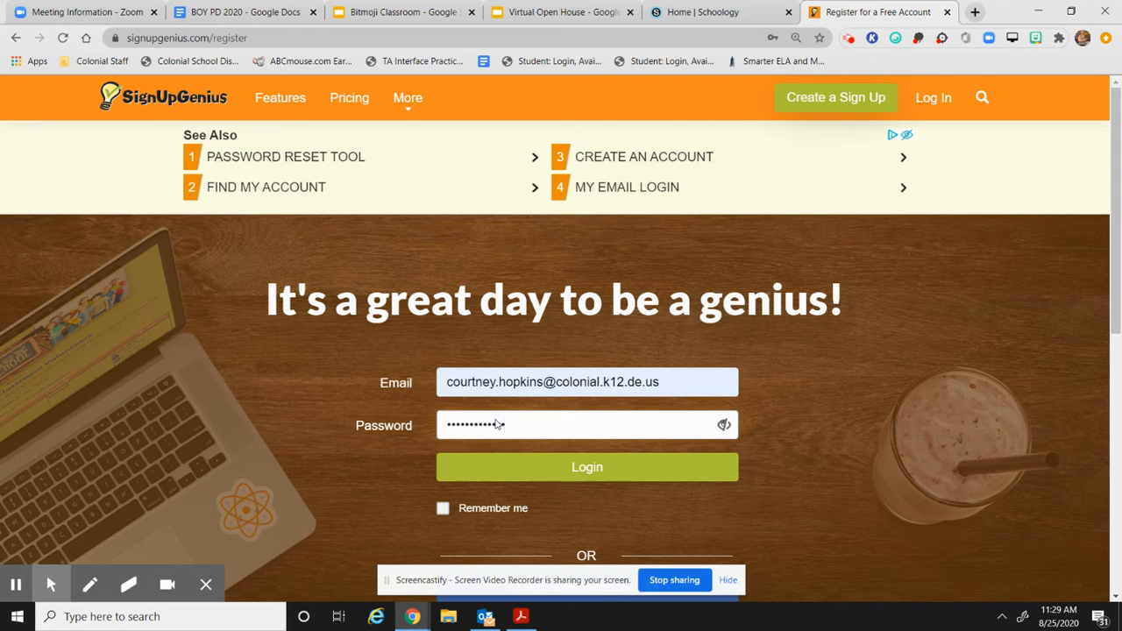
{"action": "key", "text": "Return"}
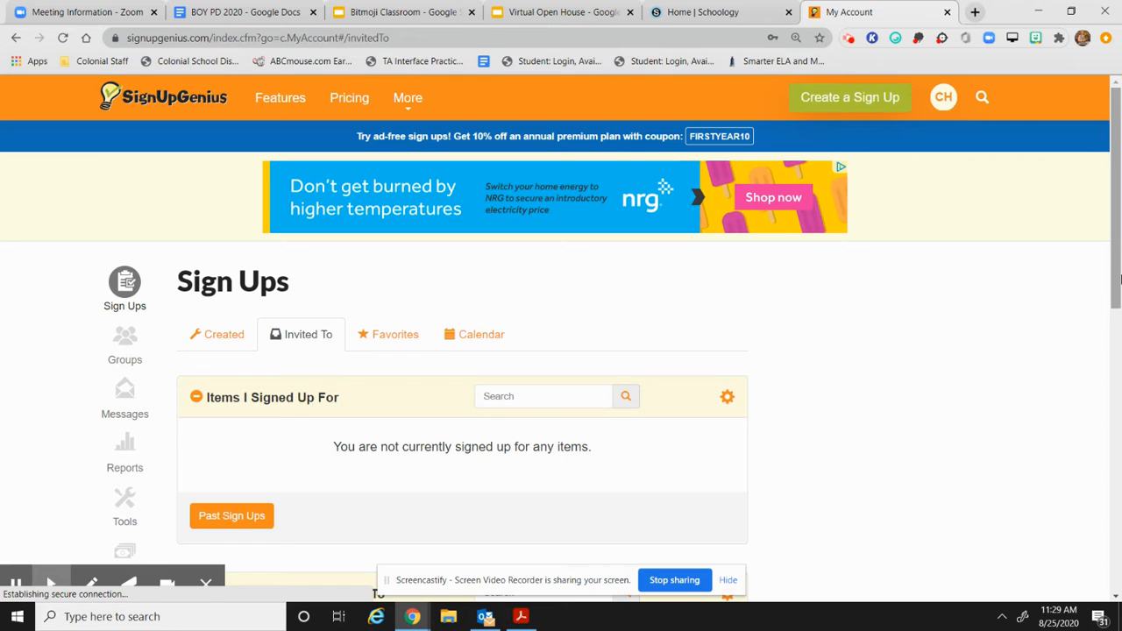
Create a new sign up titled "Virtual Open House with" followed by the teacher's name and "Grade 5"
{"action": "left_click_drag", "start_coordinate": [1113, 250], "coordinate": [1119, 325]}
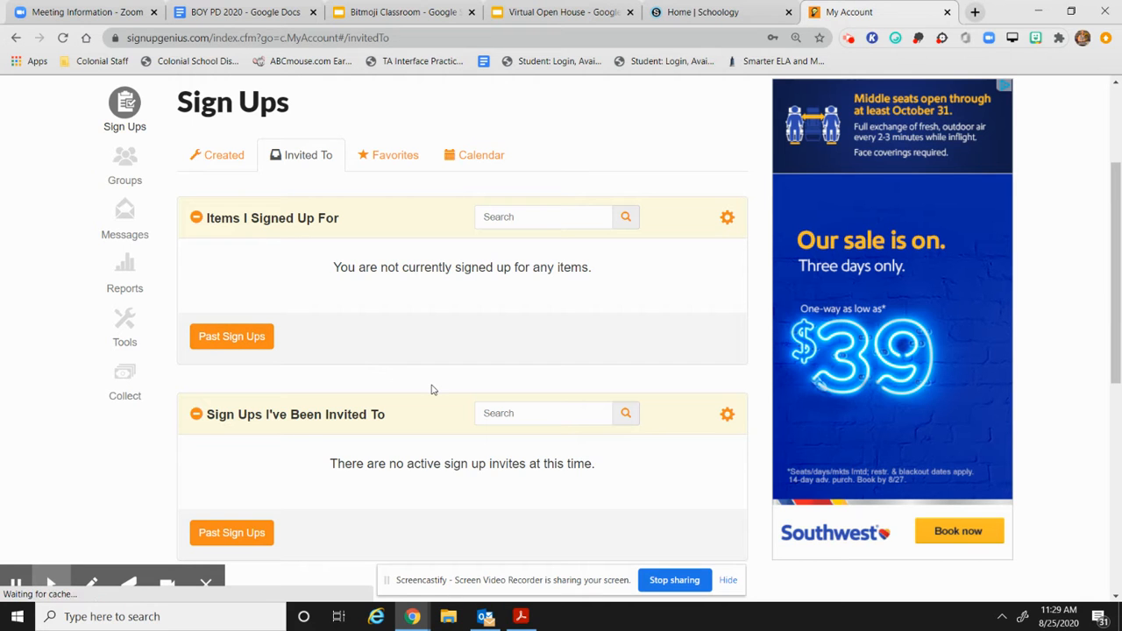
{"action": "scroll", "coordinate": [569, 408], "scroll_direction": "up", "scroll_amount": 3}
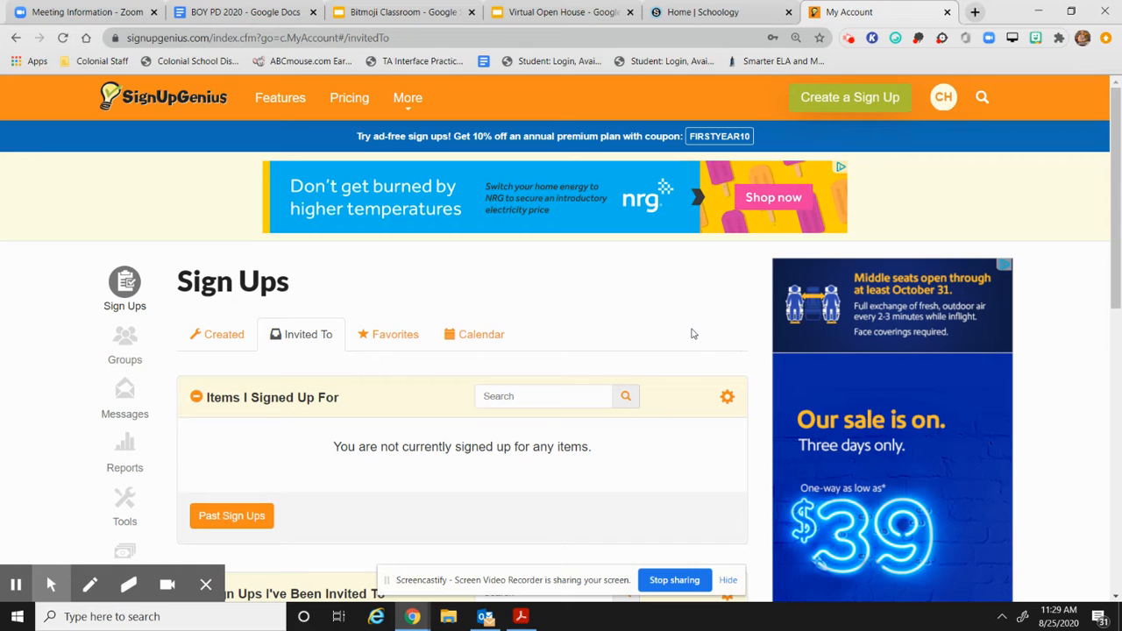
{"action": "left_click", "coordinate": [837, 100]}
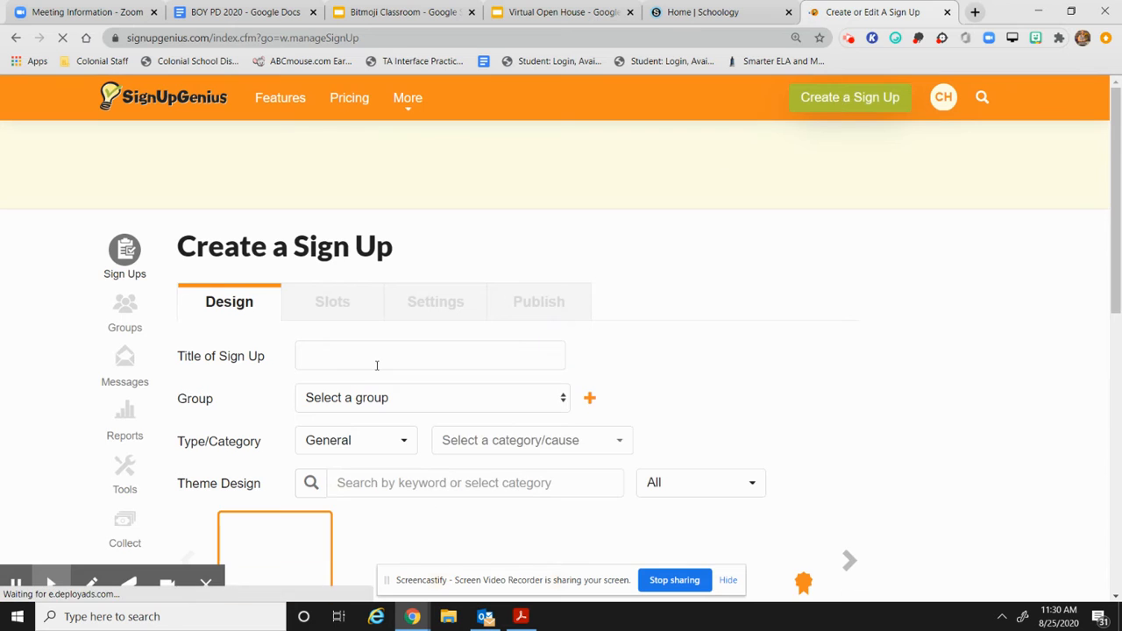
{"action": "scroll", "coordinate": [341, 354], "scroll_direction": "down", "scroll_amount": 1}
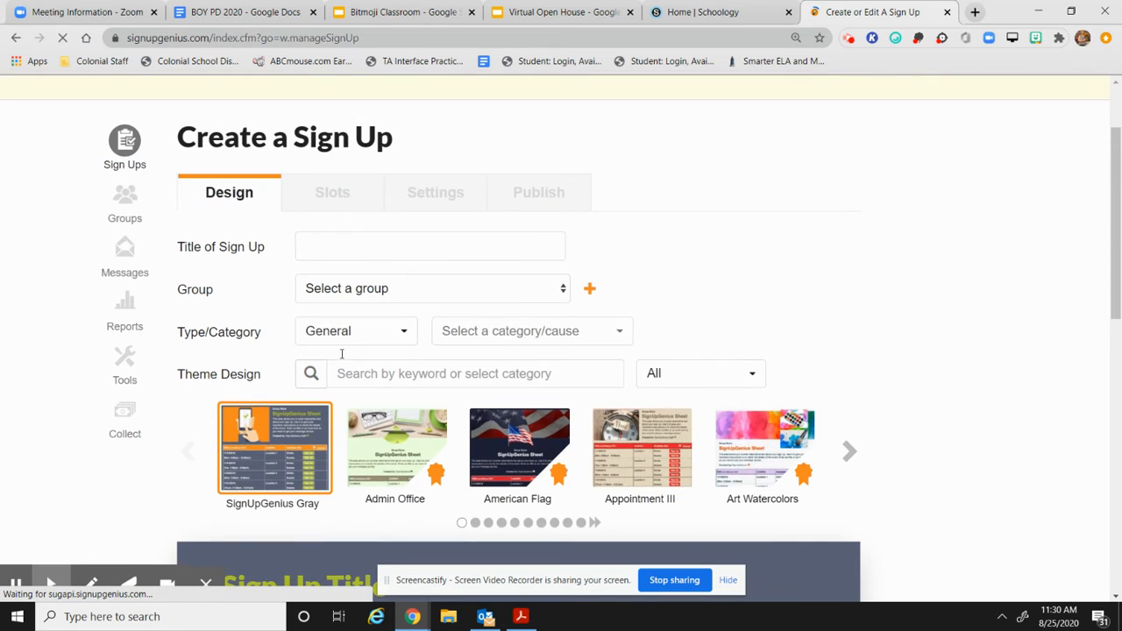
{"action": "left_click", "coordinate": [316, 245]}
{"action": "type", "text": "Virtual Ope"}
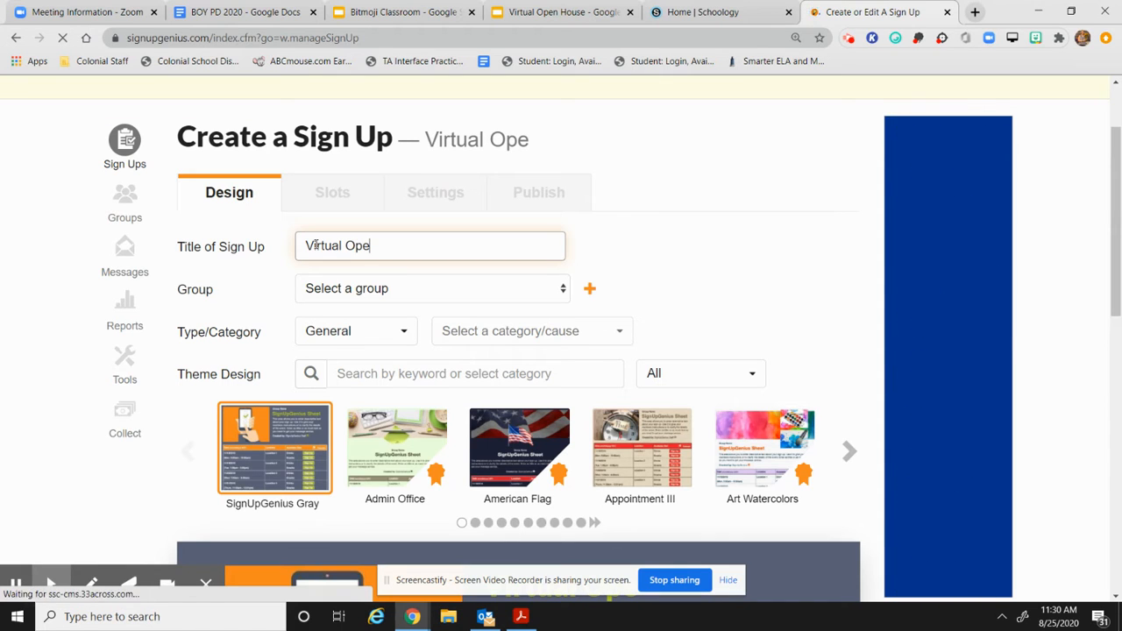
{"action": "type", "text": "n House with Mrs. Hopkins, "}
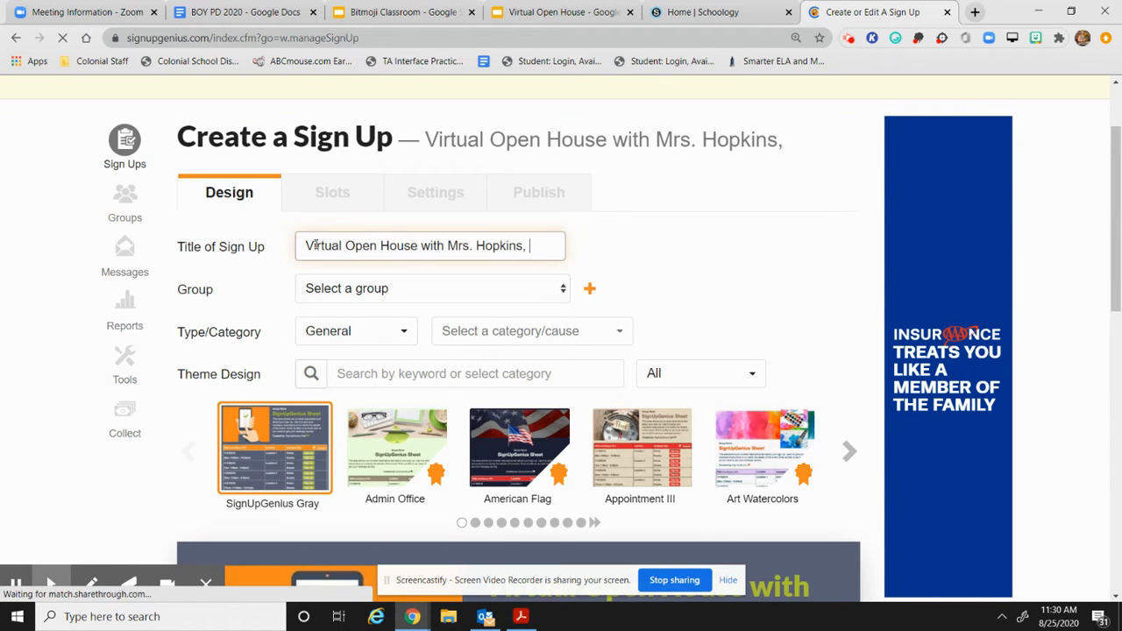
{"action": "type", "text": "Grade 5"}
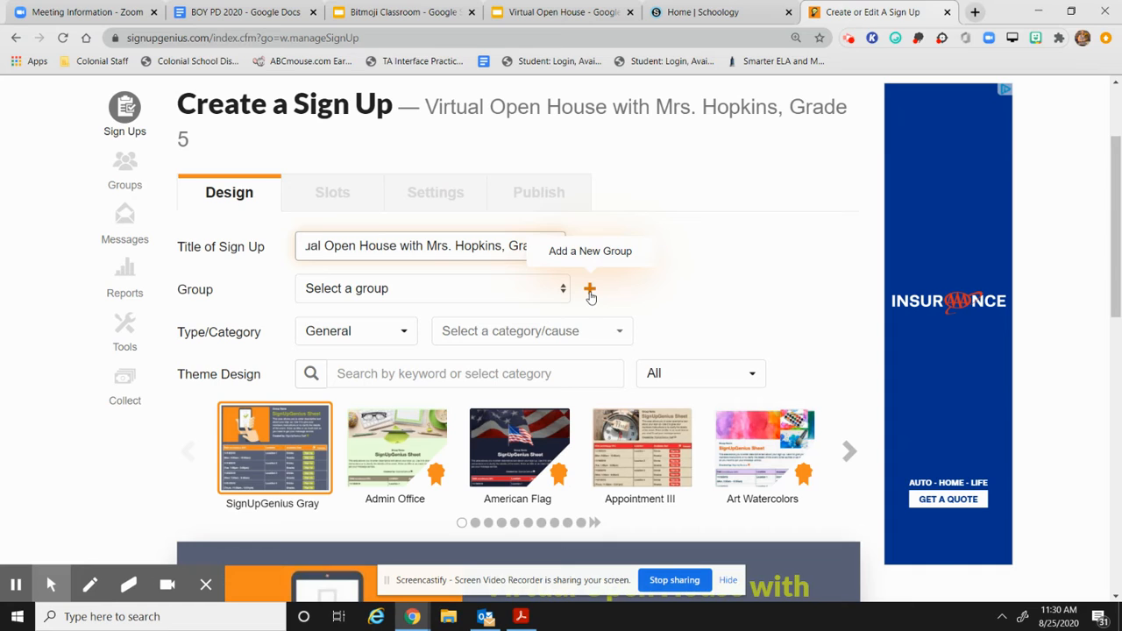
Assign the sign up to the teacher's 5th Grade Class 2020 group, with type Scheduling and category Education
{"action": "left_click", "coordinate": [562, 290]}
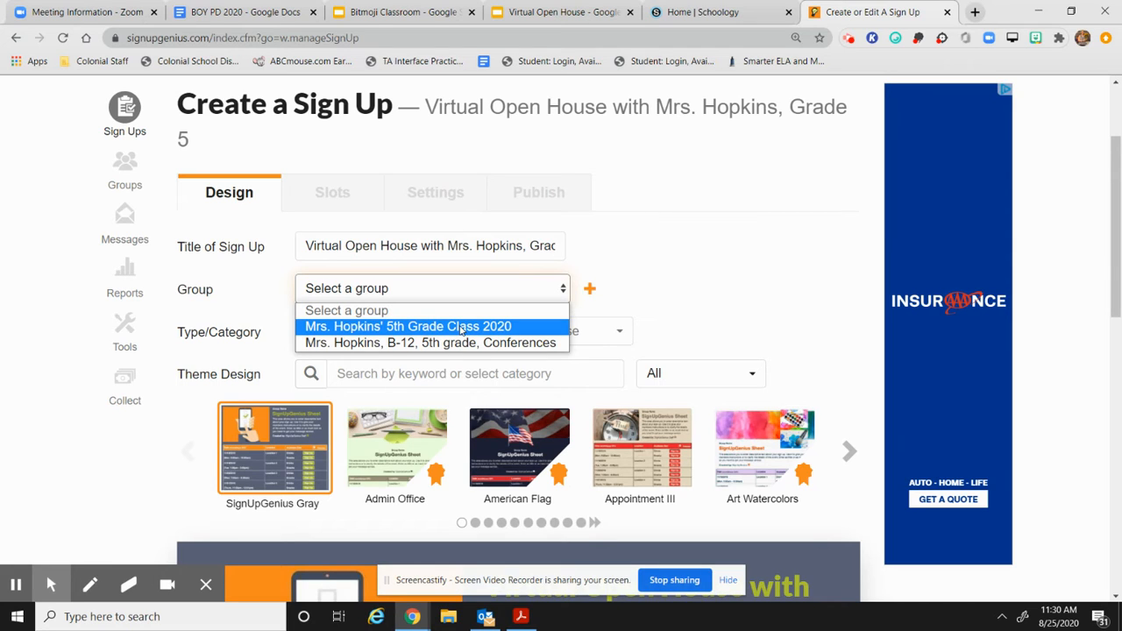
{"action": "left_click", "coordinate": [375, 330]}
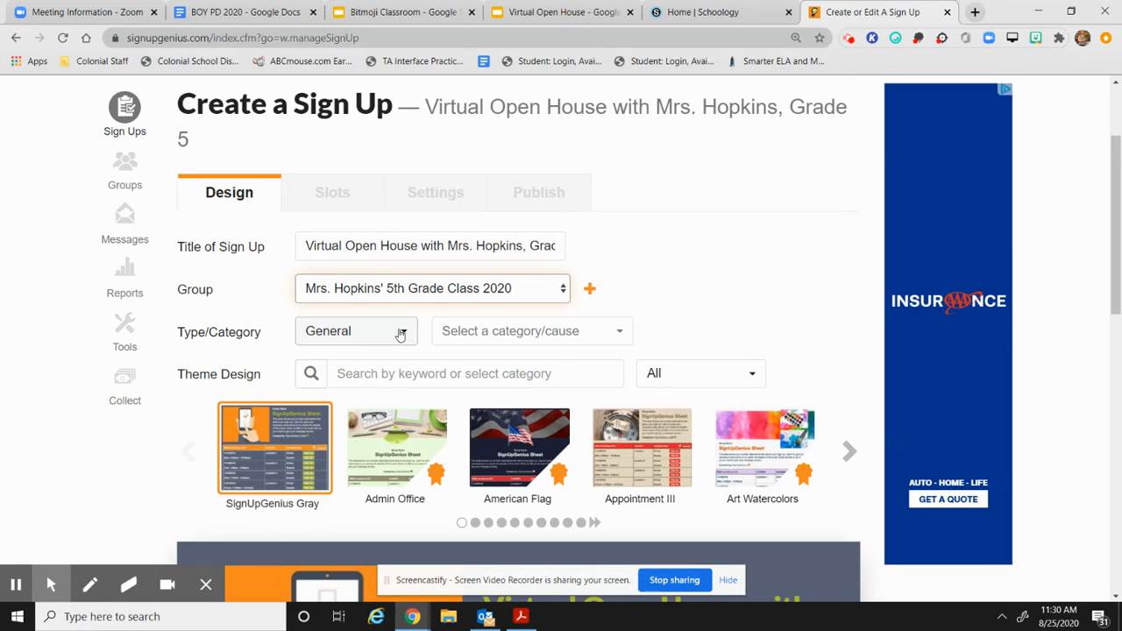
{"action": "left_click", "coordinate": [404, 335]}
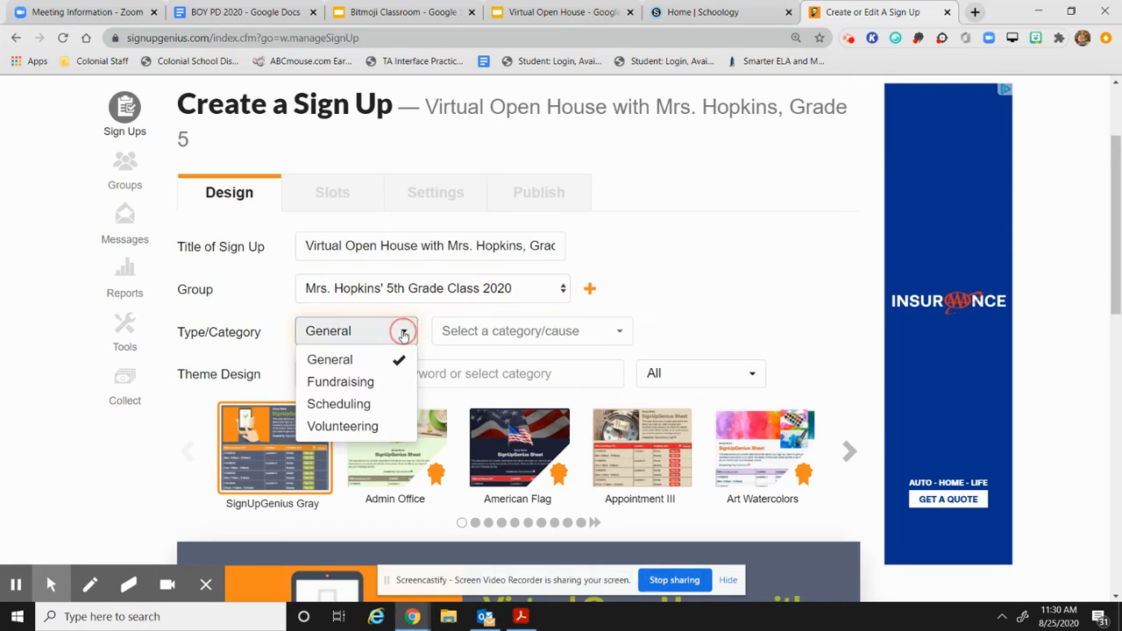
{"action": "left_click", "coordinate": [357, 405]}
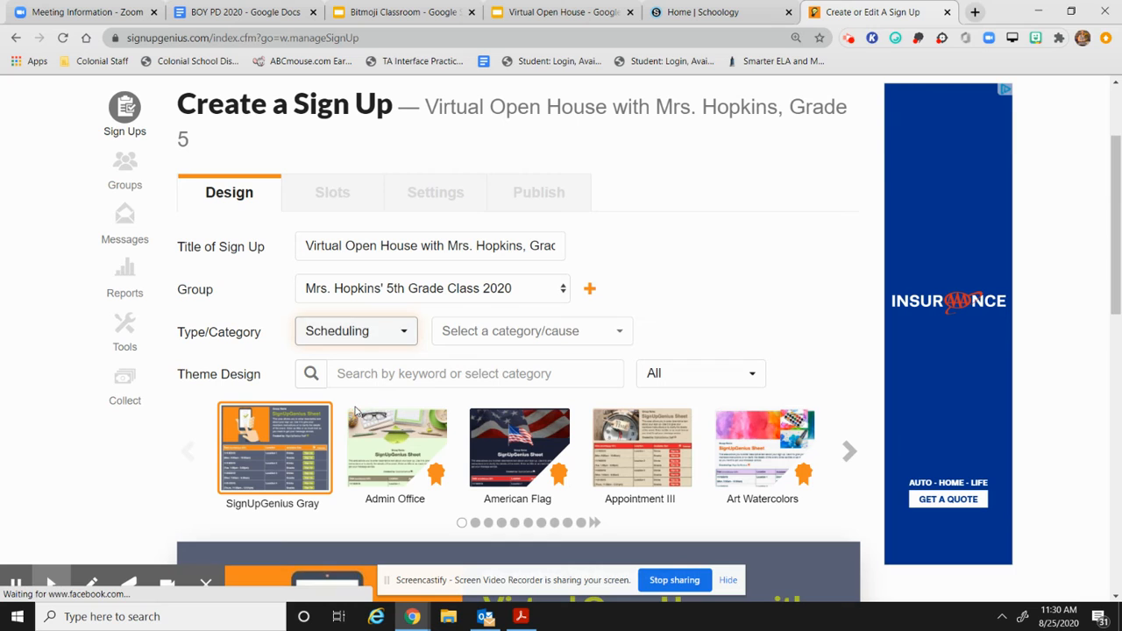
{"action": "left_click", "coordinate": [564, 340]}
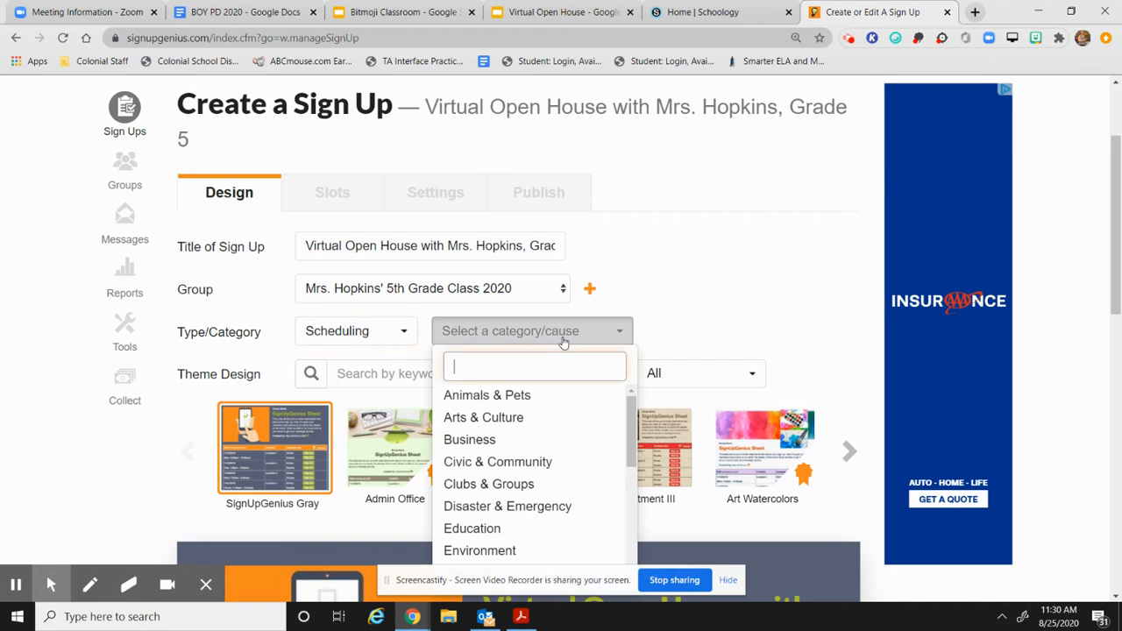
{"action": "left_click", "coordinate": [476, 530]}
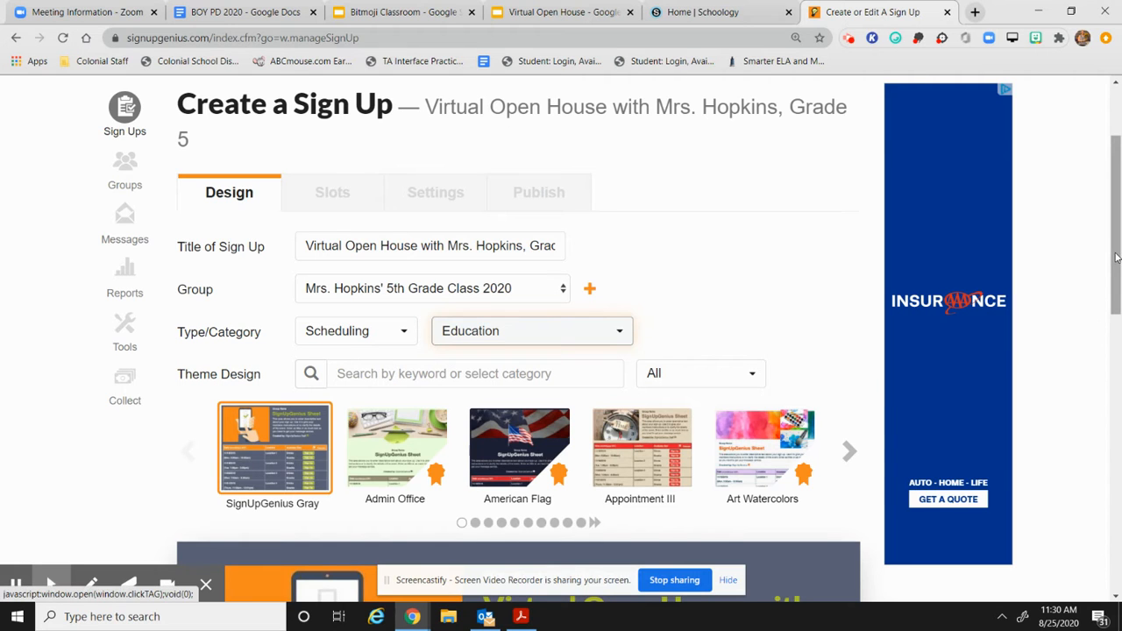
Search the theme designs for "school" and apply the Back to School COVID theme
{"action": "left_click_drag", "start_coordinate": [1117, 259], "coordinate": [1119, 300]}
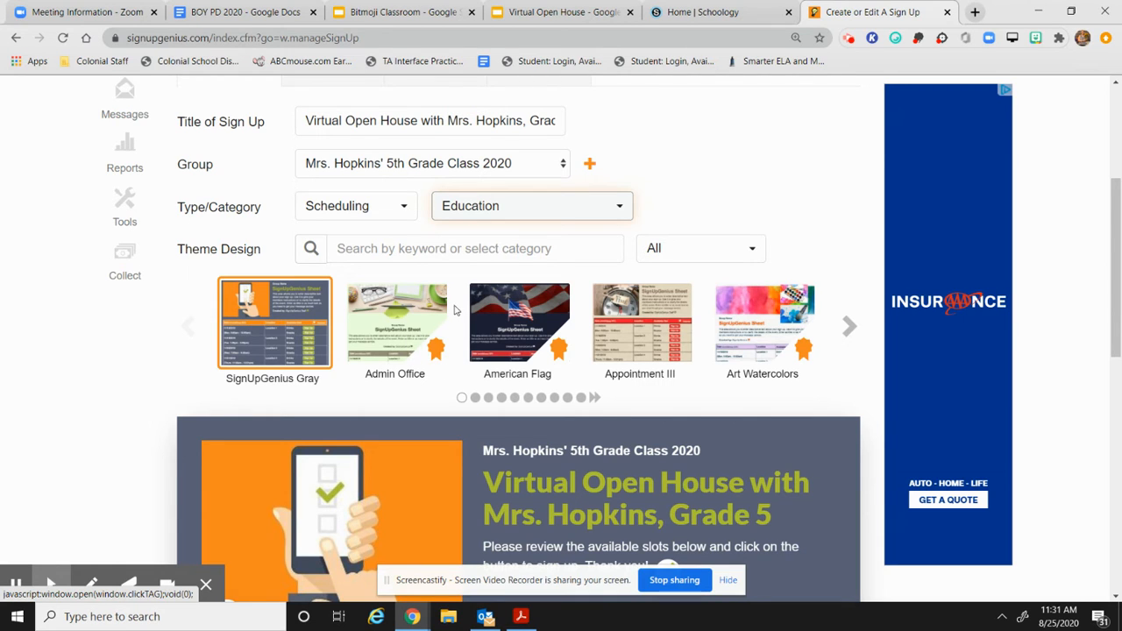
{"action": "left_click", "coordinate": [425, 252]}
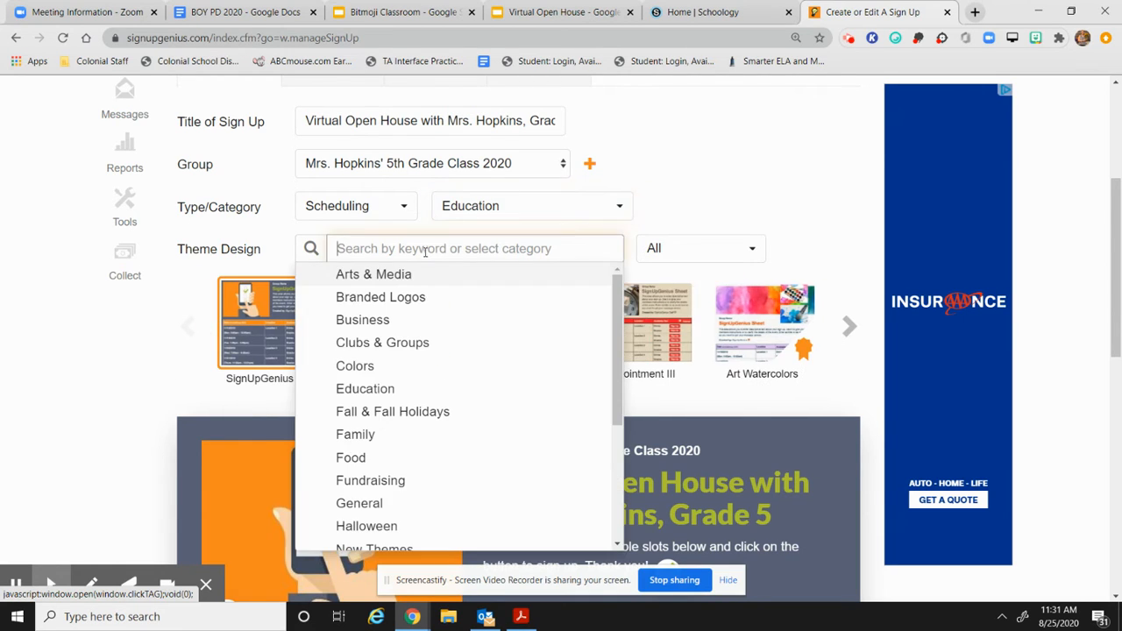
{"action": "type", "text": "school"}
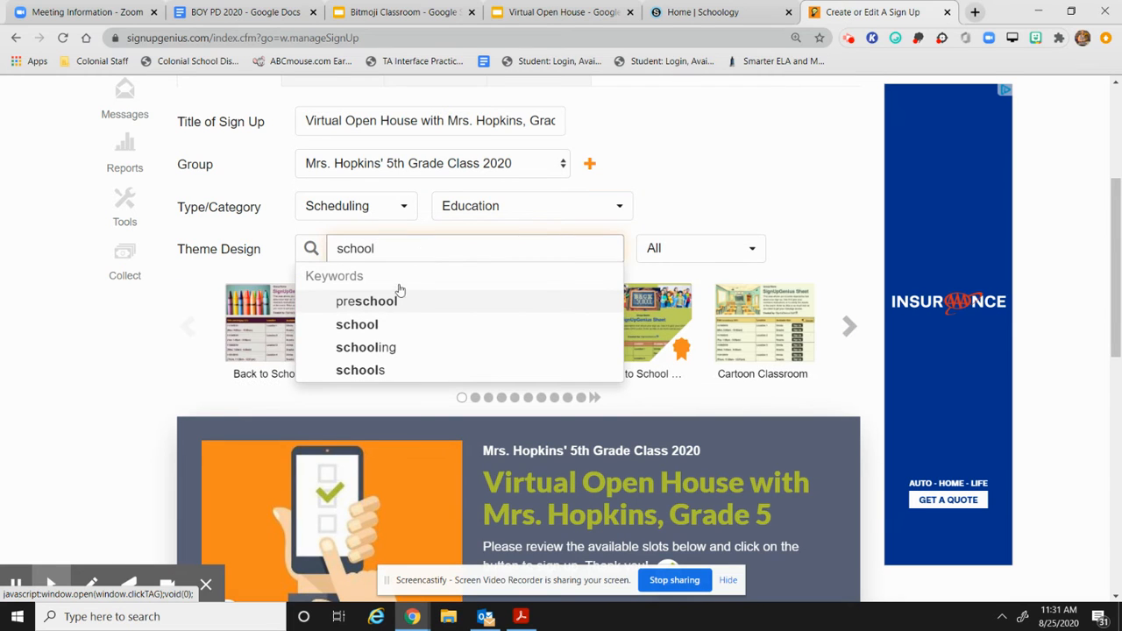
{"action": "left_click", "coordinate": [369, 327]}
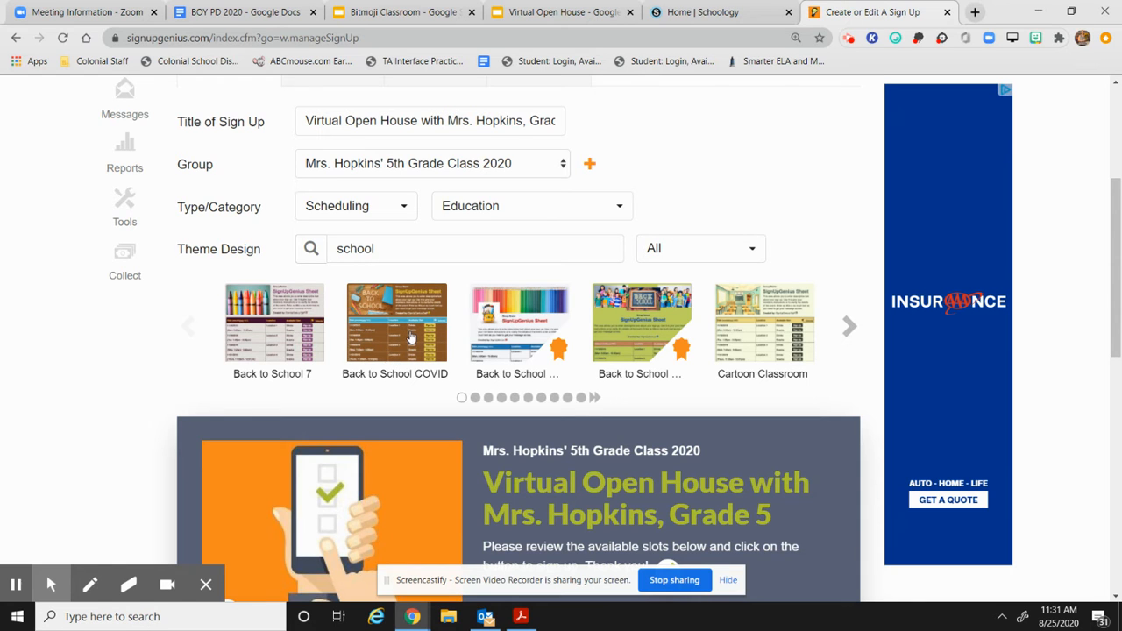
{"action": "left_click", "coordinate": [410, 337]}
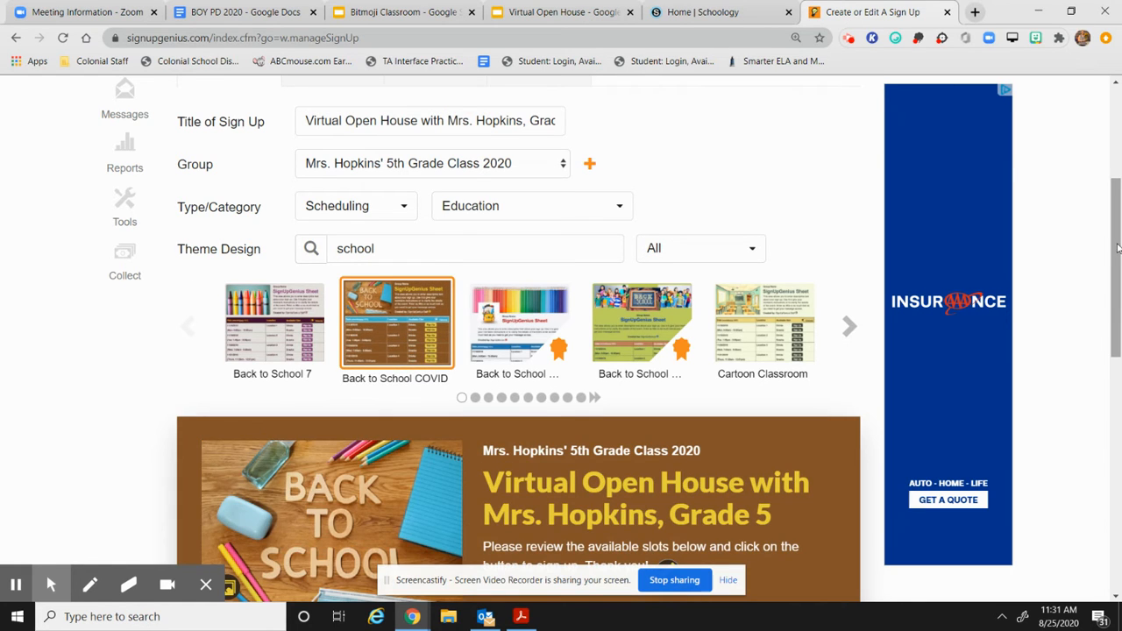
Check the sign up's design preview, then save the design and continue to the slots stage
{"action": "left_click_drag", "start_coordinate": [1119, 248], "coordinate": [1120, 303]}
{"action": "scroll", "coordinate": [801, 254], "scroll_direction": "down", "scroll_amount": 1}
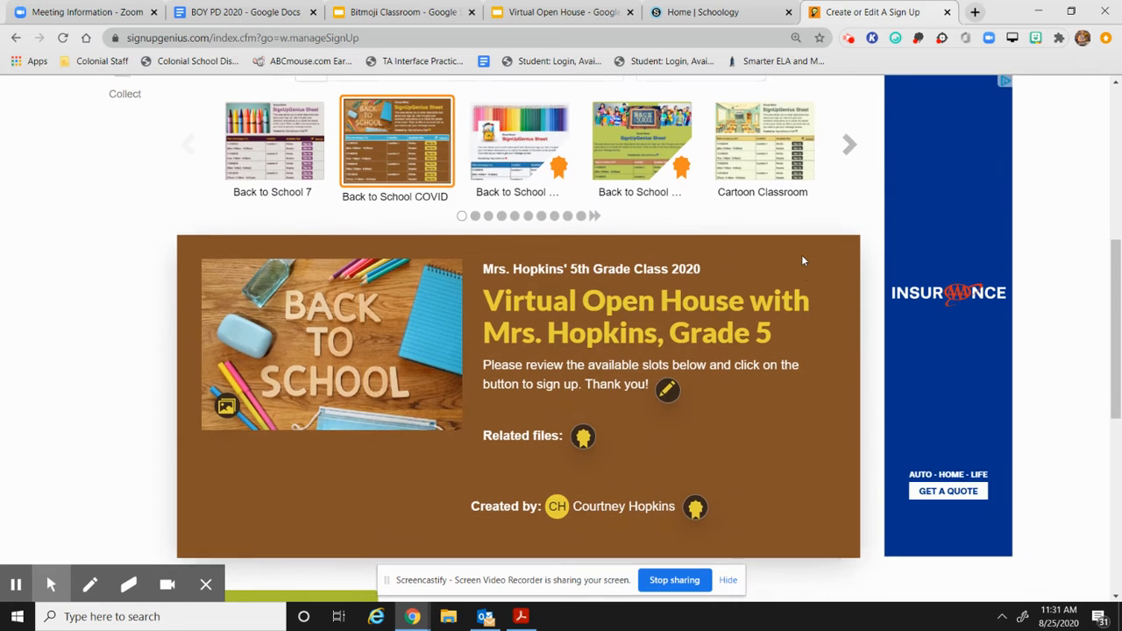
{"action": "scroll", "coordinate": [746, 234], "scroll_direction": "up", "scroll_amount": 2}
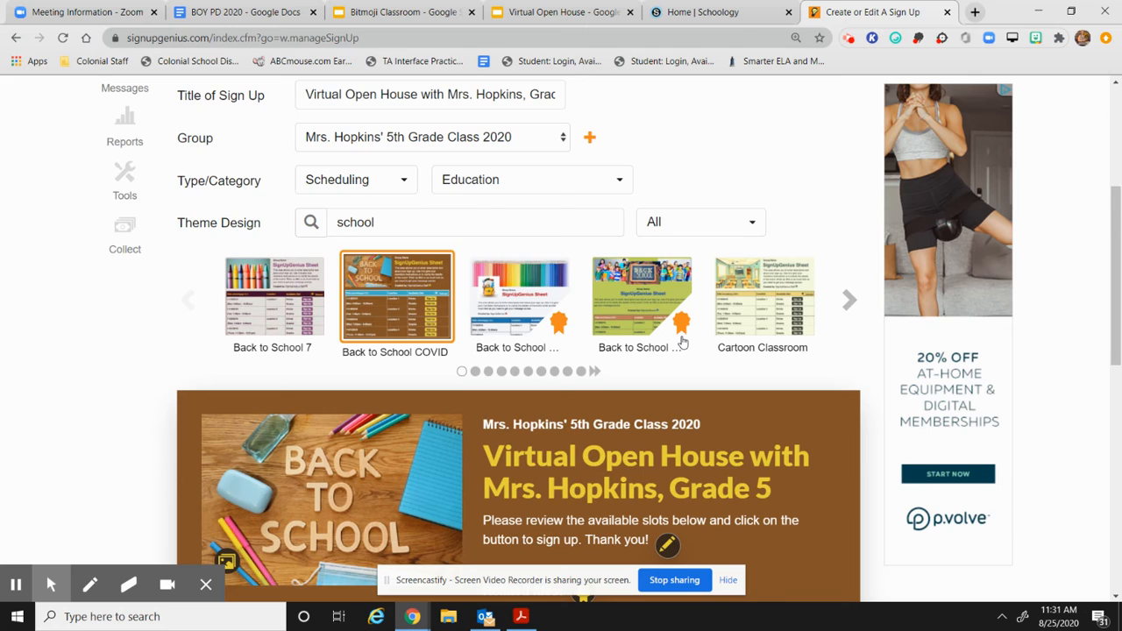
{"action": "scroll", "coordinate": [682, 340], "scroll_direction": "down", "scroll_amount": 4}
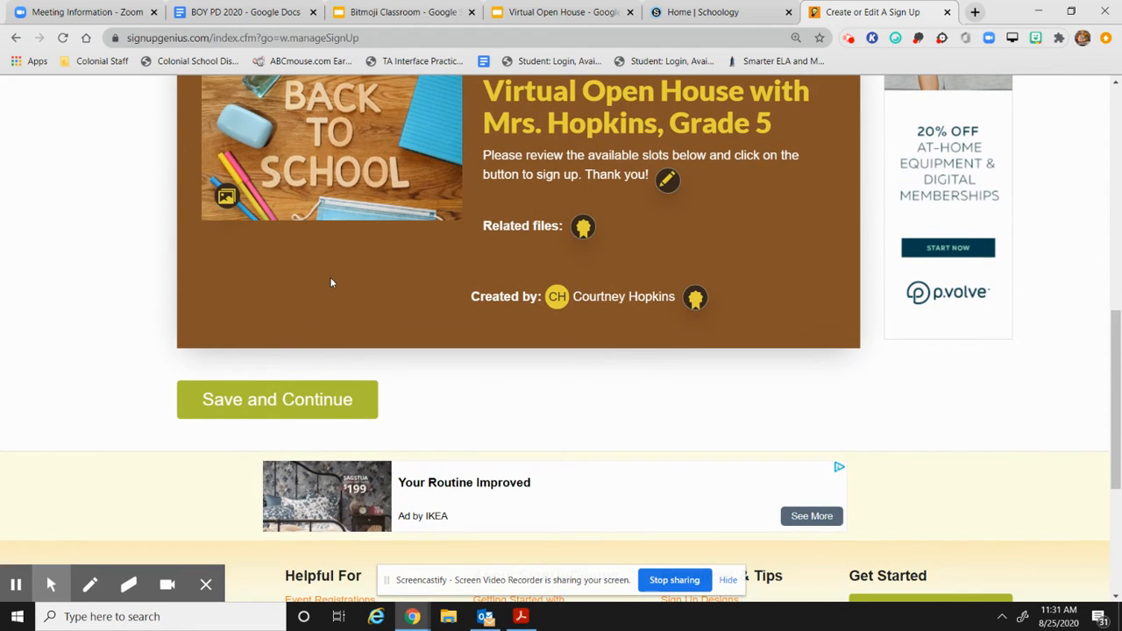
{"action": "left_click", "coordinate": [262, 397]}
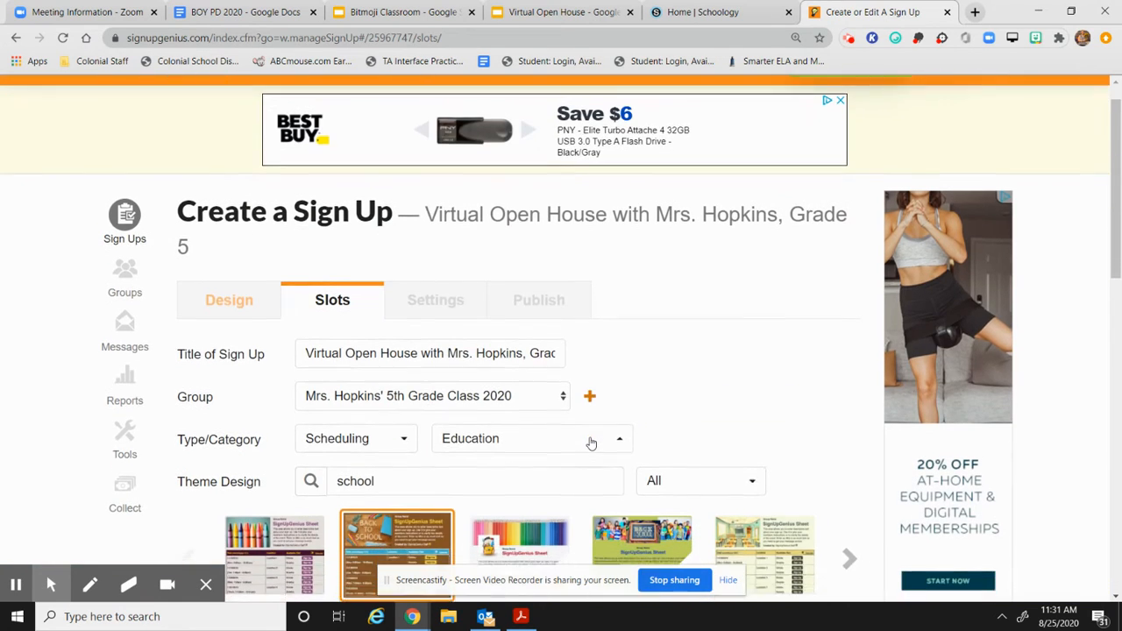
Start adding dates to the date-sorted sign up and pick August 31 and September 1, 2020 from the calendar
{"action": "scroll", "coordinate": [592, 443], "scroll_direction": "down", "scroll_amount": 9}
{"action": "scroll", "coordinate": [592, 443], "scroll_direction": "up", "scroll_amount": 2}
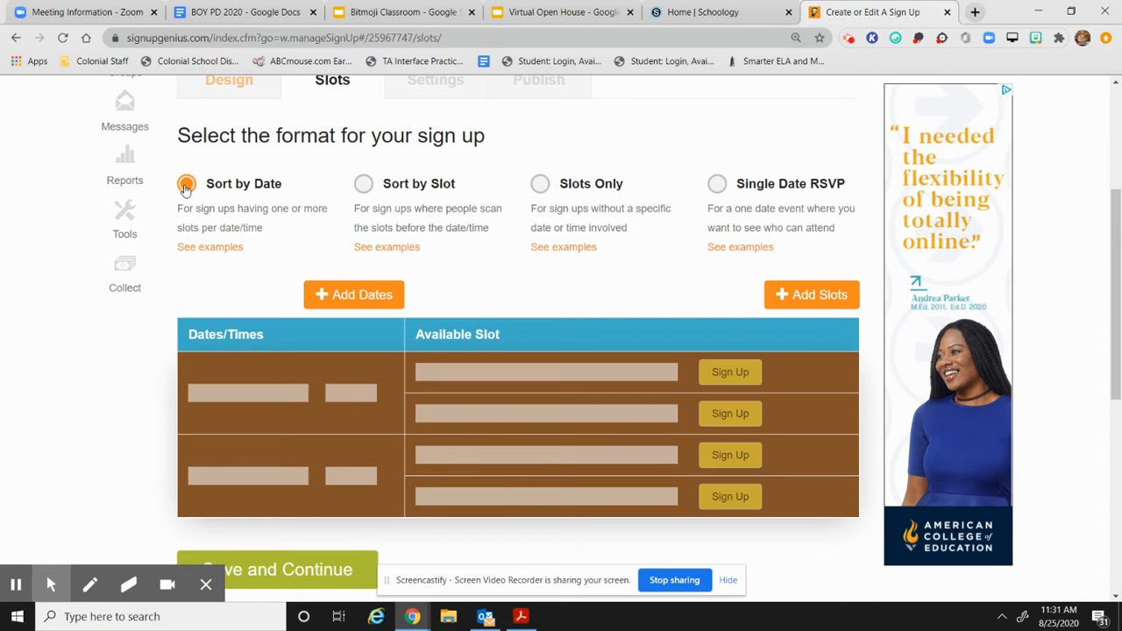
{"action": "left_click", "coordinate": [352, 296]}
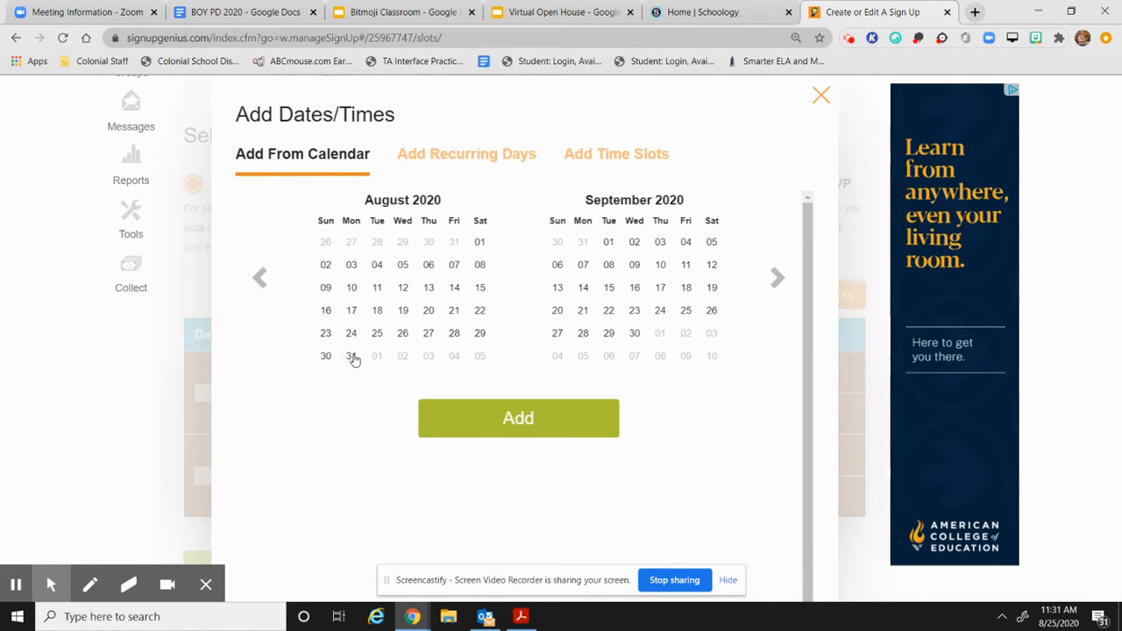
{"action": "left_click", "coordinate": [350, 357]}
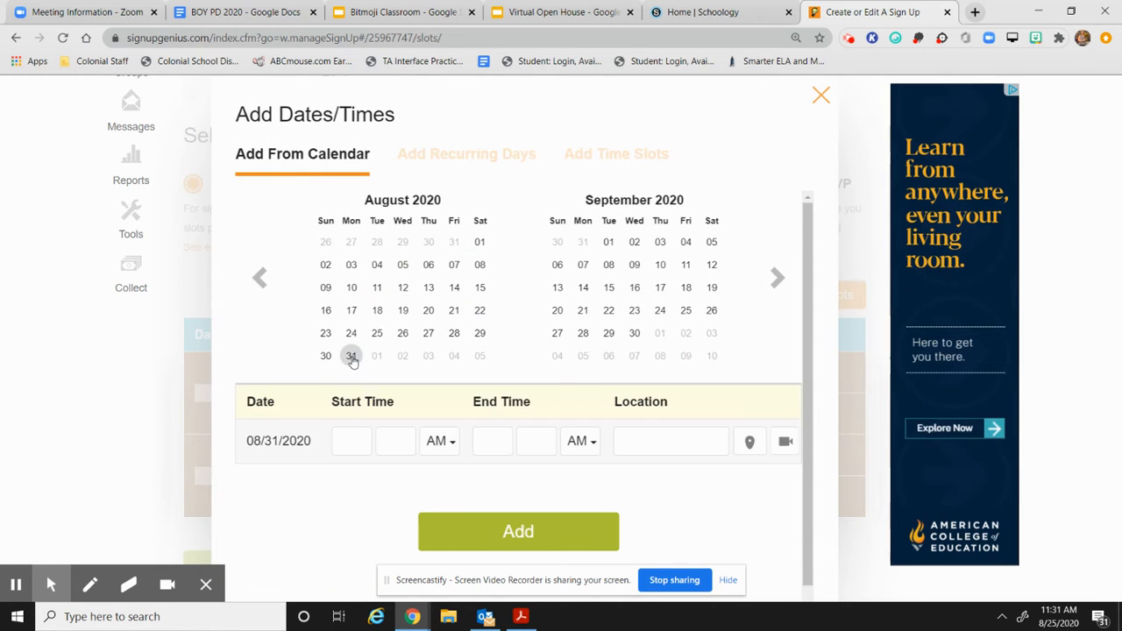
{"action": "left_click", "coordinate": [608, 243]}
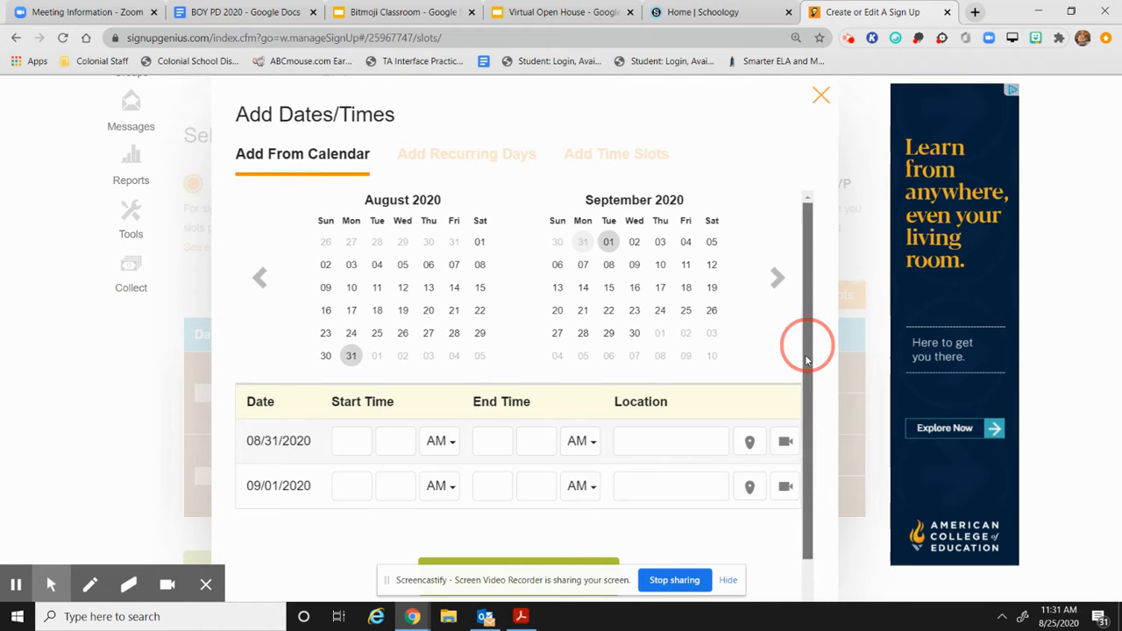
Add a second timeslot to both the 08/31/2020 and the 09/01/2020 dates
{"action": "left_click_drag", "start_coordinate": [807, 343], "coordinate": [806, 387]}
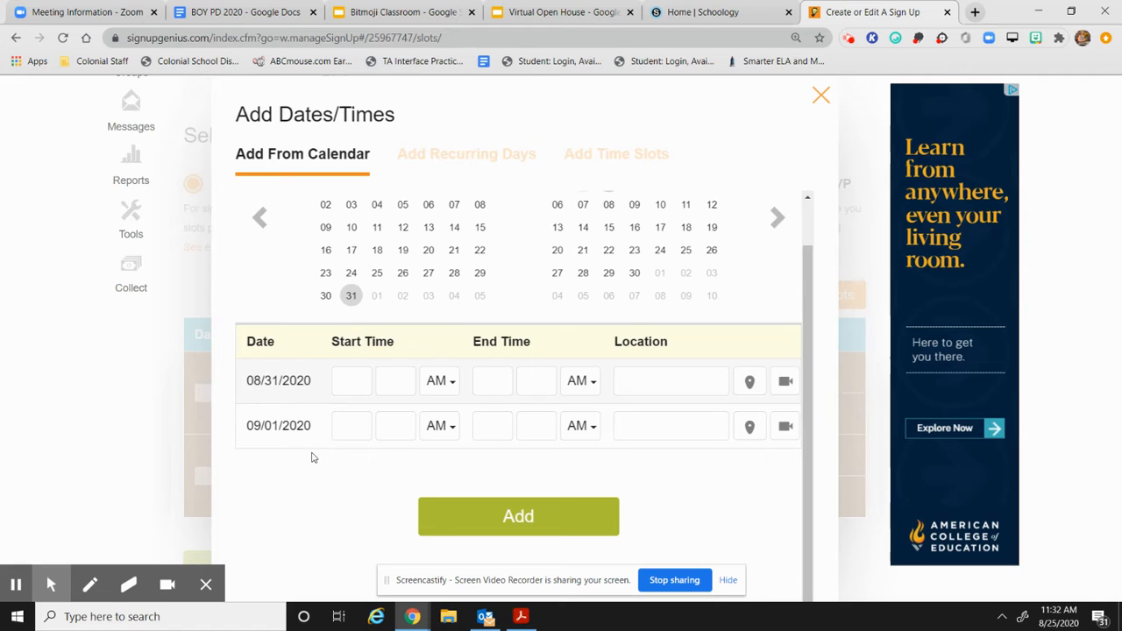
{"action": "left_click", "coordinate": [369, 393]}
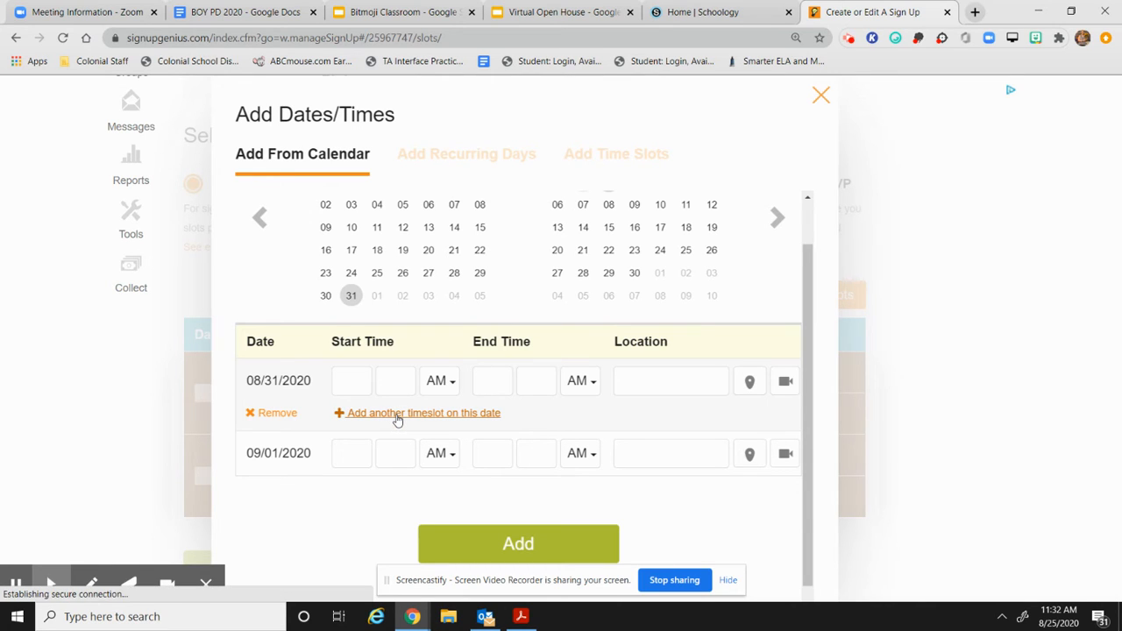
{"action": "left_click", "coordinate": [397, 417]}
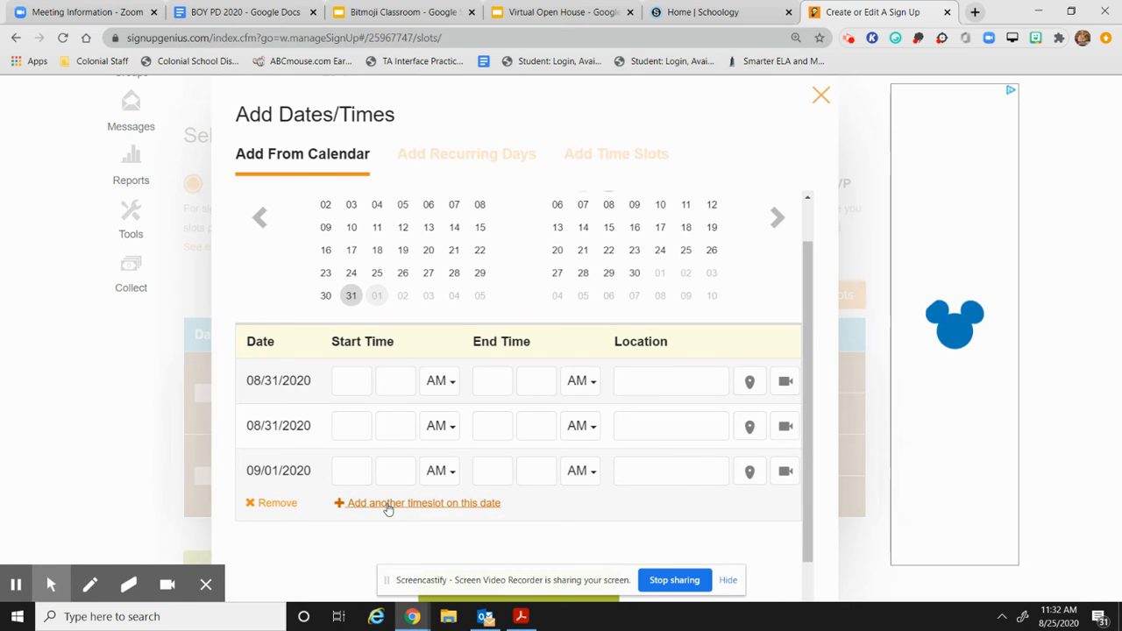
{"action": "left_click", "coordinate": [387, 505]}
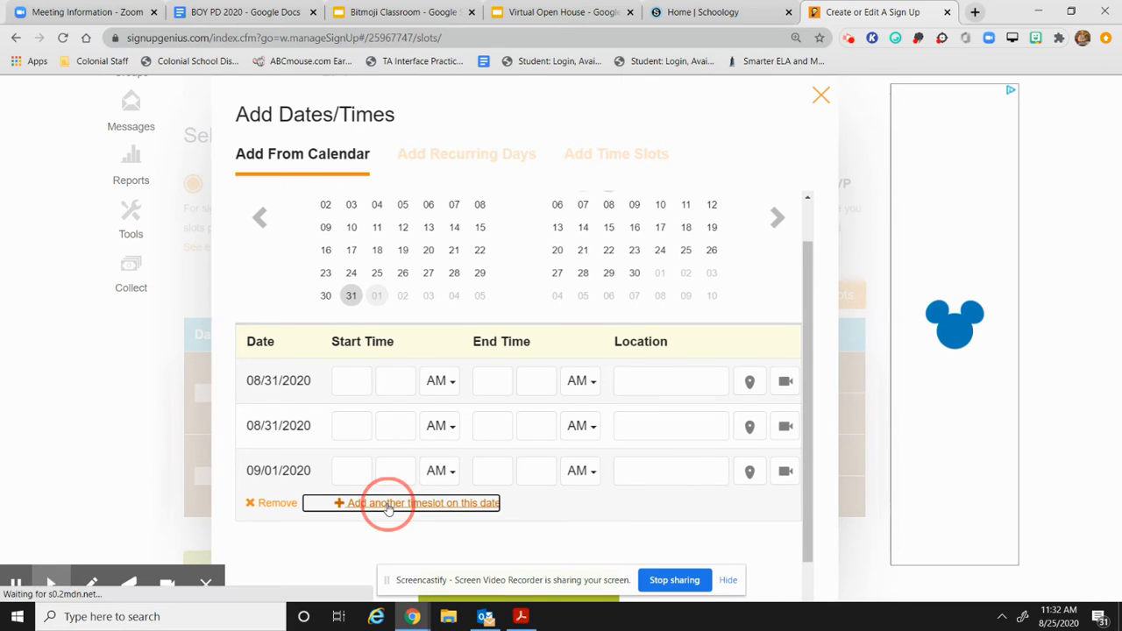
Set the start time of the first timeslot on both 08/31/2020 and 09/01/2020 to 6:00 PM
{"action": "left_click", "coordinate": [349, 384]}
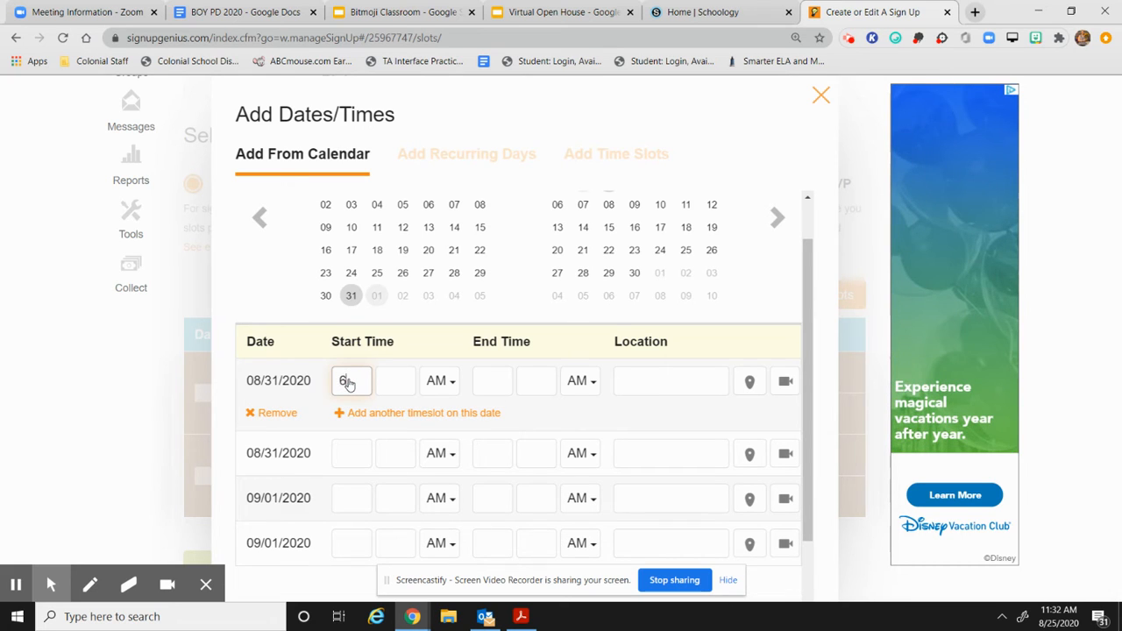
{"action": "left_click", "coordinate": [397, 386]}
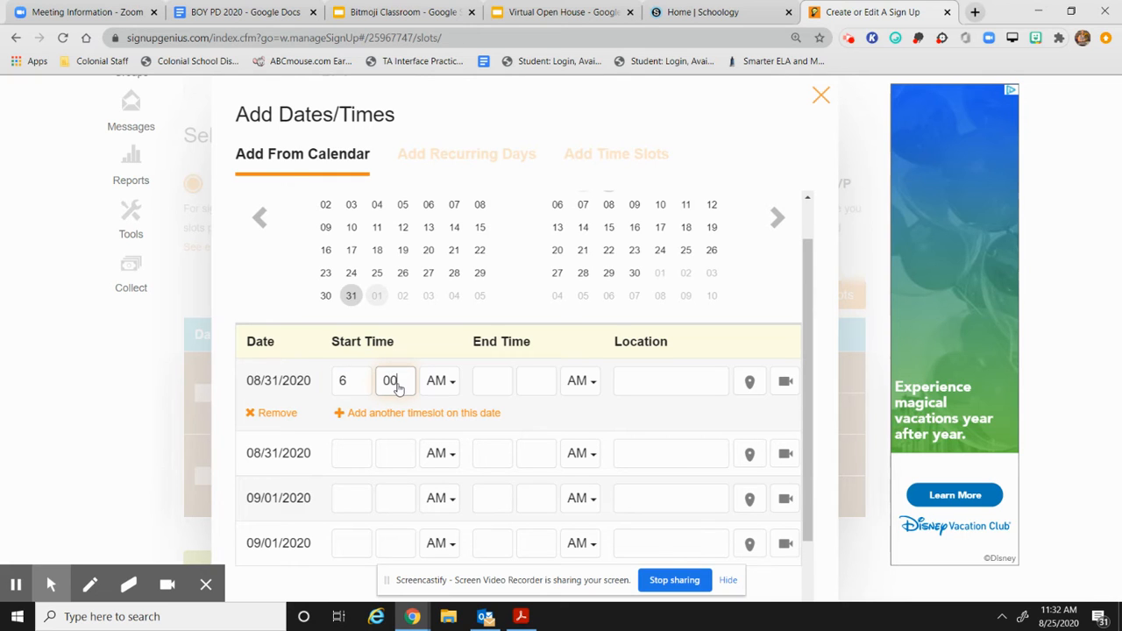
{"action": "left_click", "coordinate": [449, 386]}
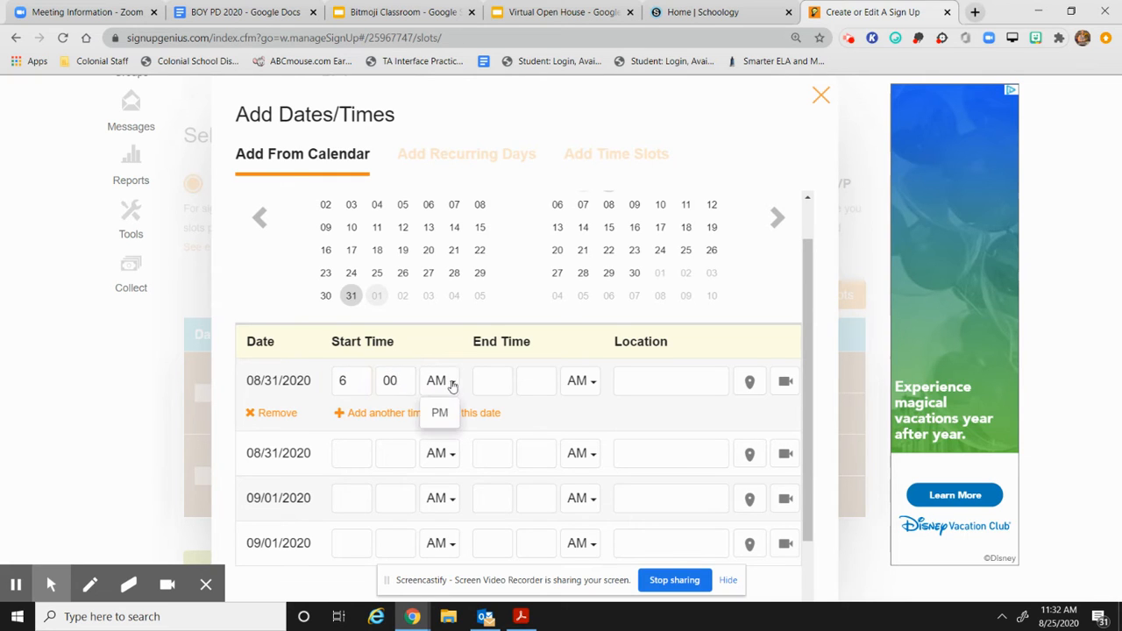
{"action": "left_click", "coordinate": [441, 412]}
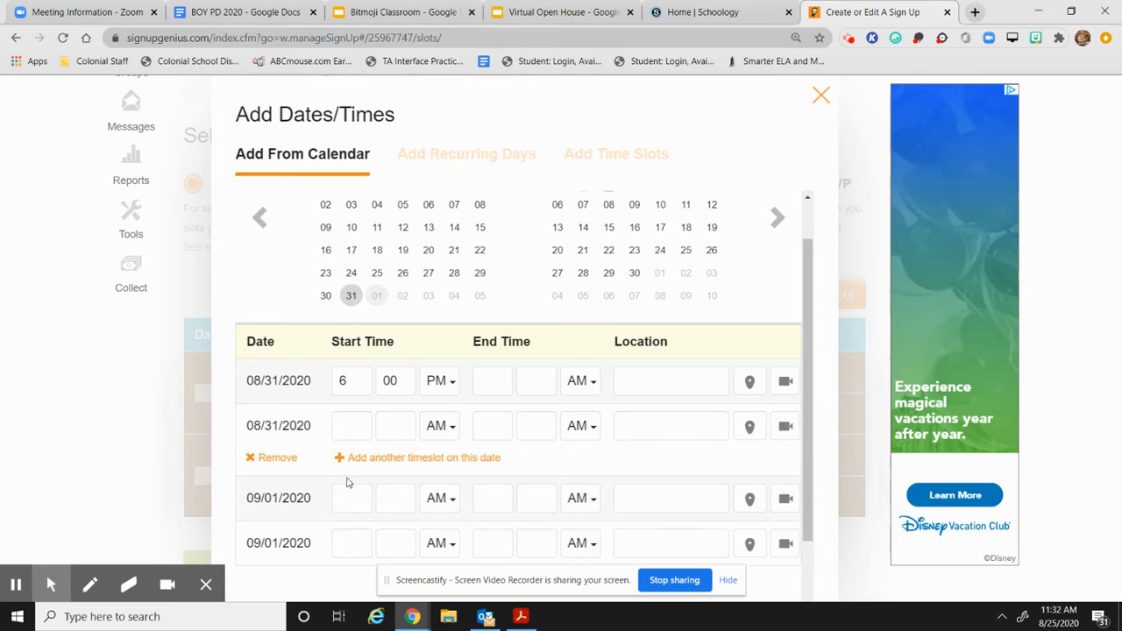
{"action": "left_click", "coordinate": [345, 477]}
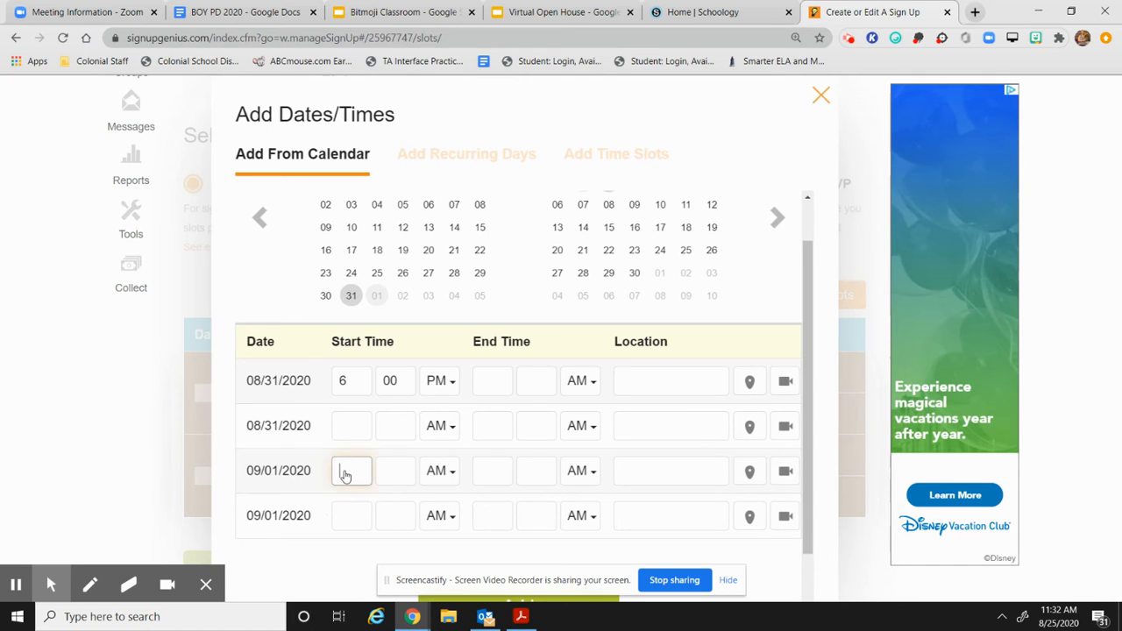
{"action": "left_click", "coordinate": [397, 479]}
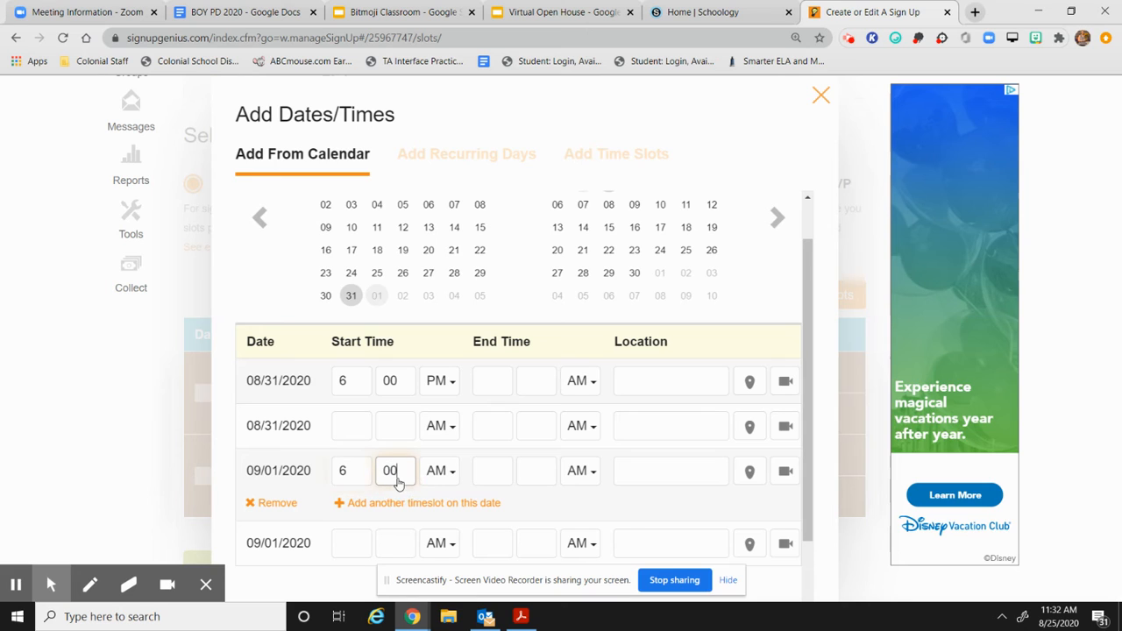
{"action": "left_click", "coordinate": [449, 476]}
{"action": "left_click", "coordinate": [441, 502]}
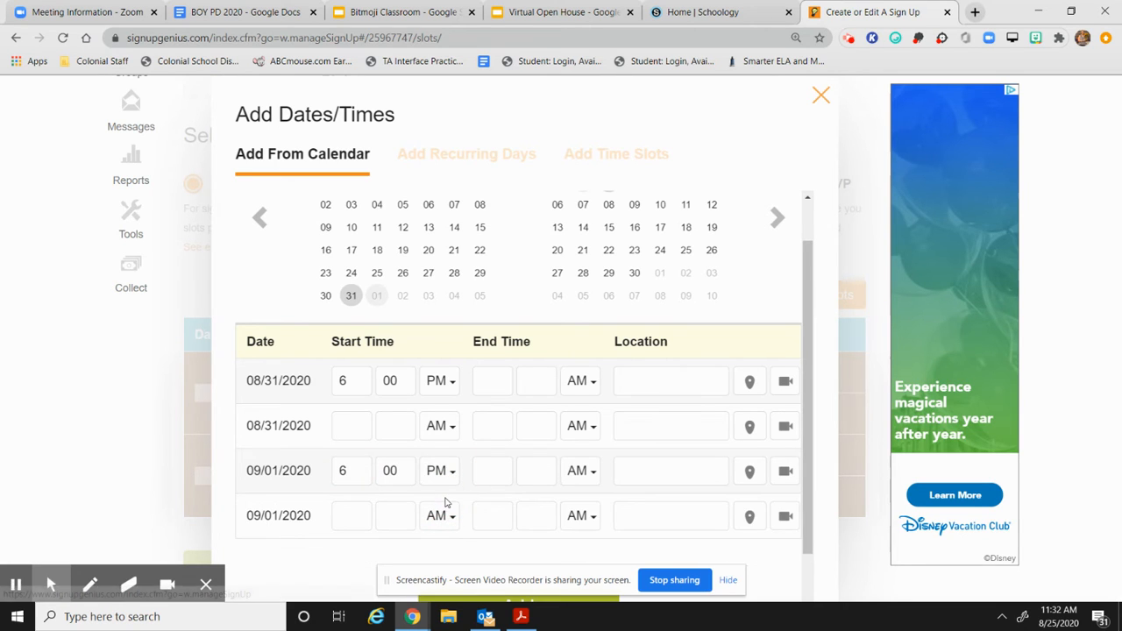
Set the end time of the first 08/31/2020 timeslot to 6:25 PM
{"action": "left_click", "coordinate": [488, 387]}
{"action": "type", "text": "6"}
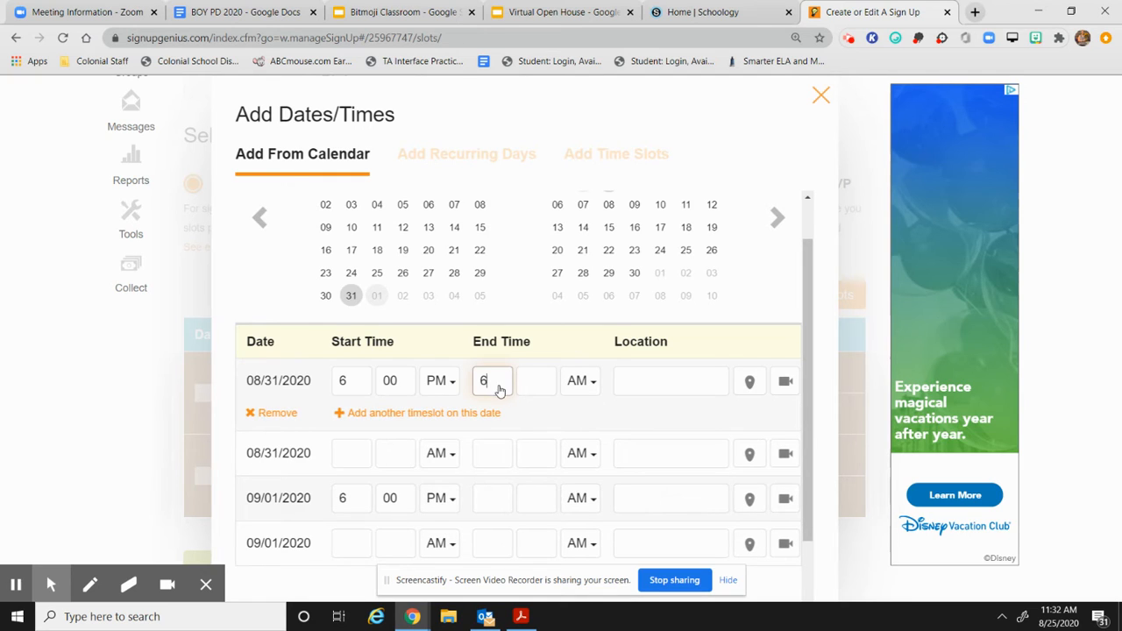
{"action": "left_click", "coordinate": [530, 393]}
{"action": "type", "text": "25"}
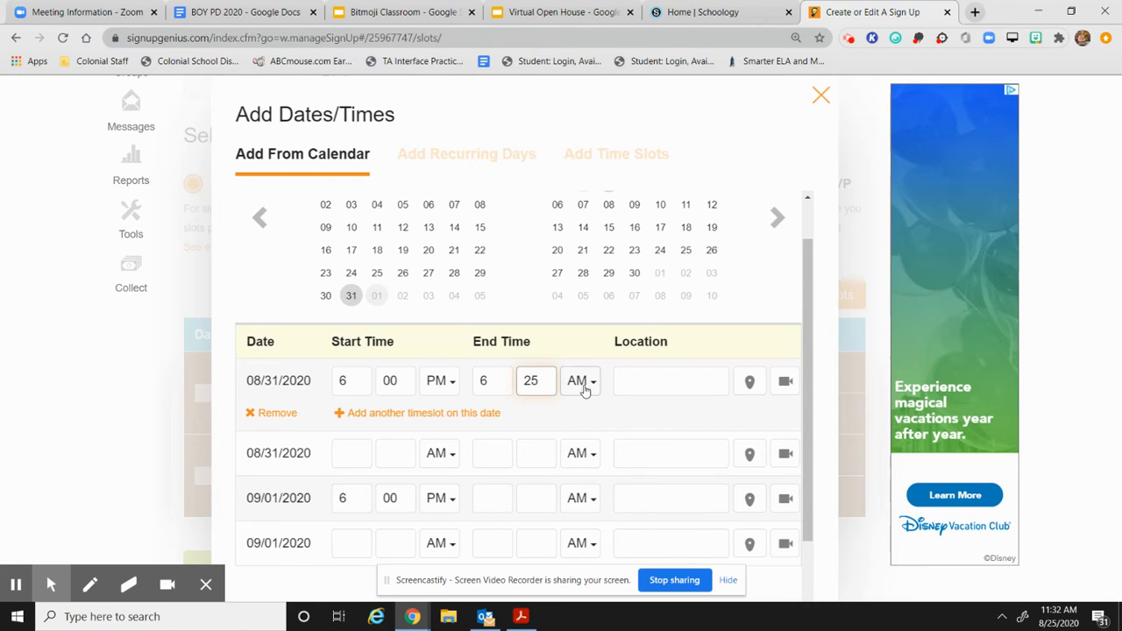
{"action": "left_click", "coordinate": [586, 390]}
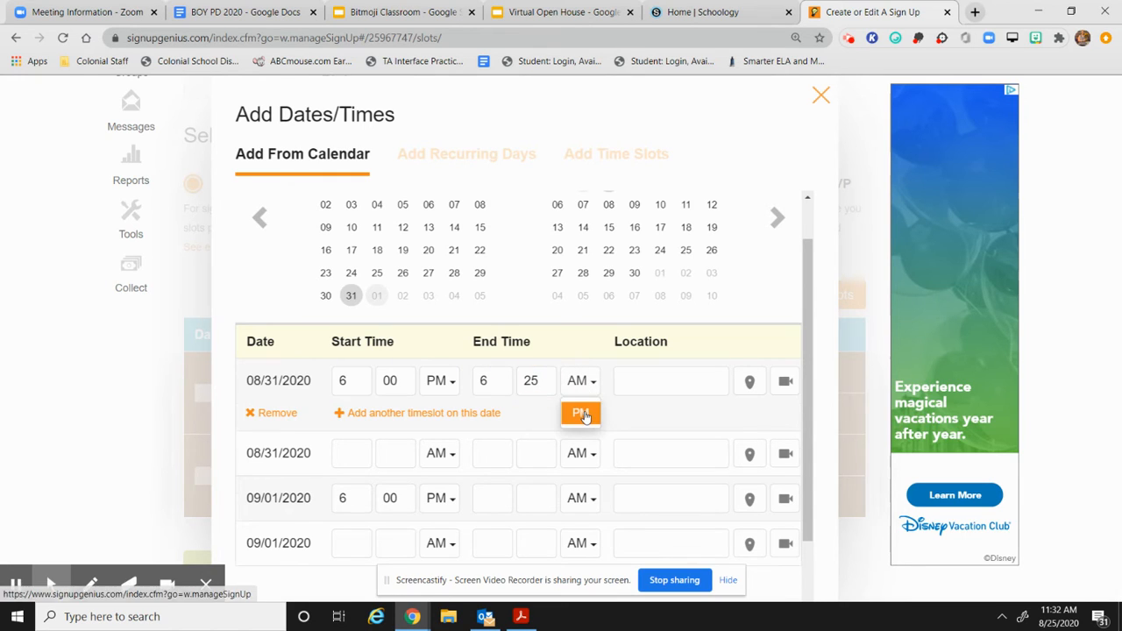
{"action": "left_click", "coordinate": [585, 412]}
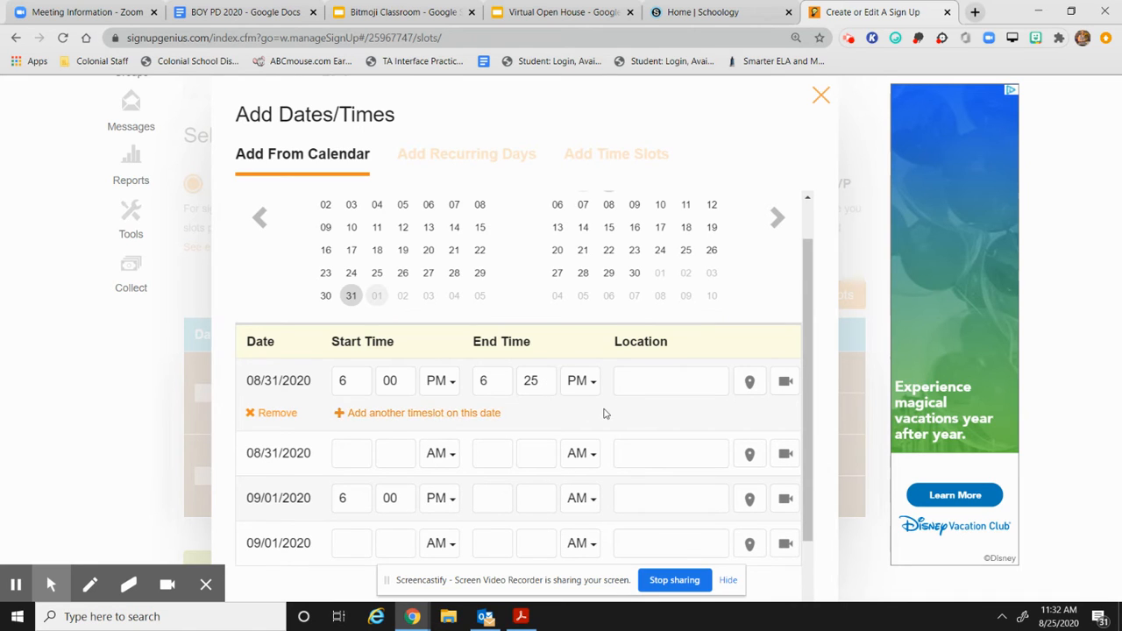
Set the start time of the second 08/31/2020 timeslot to 6:30 PM, dismissing the e-mail notification
{"action": "left_click", "coordinate": [349, 464]}
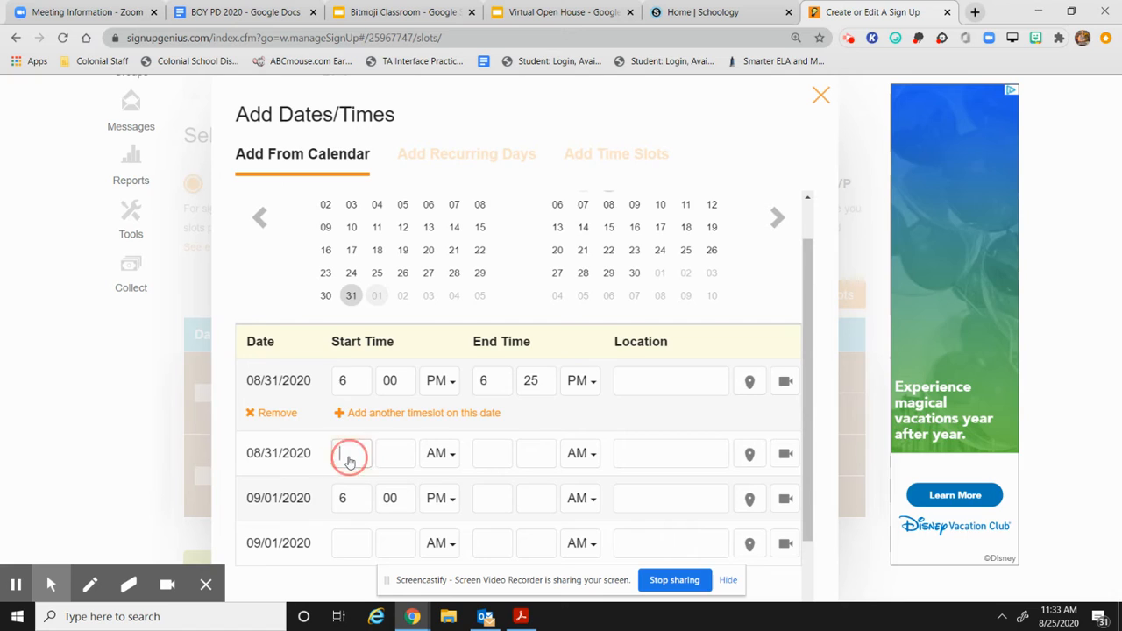
{"action": "left_click", "coordinate": [396, 463]}
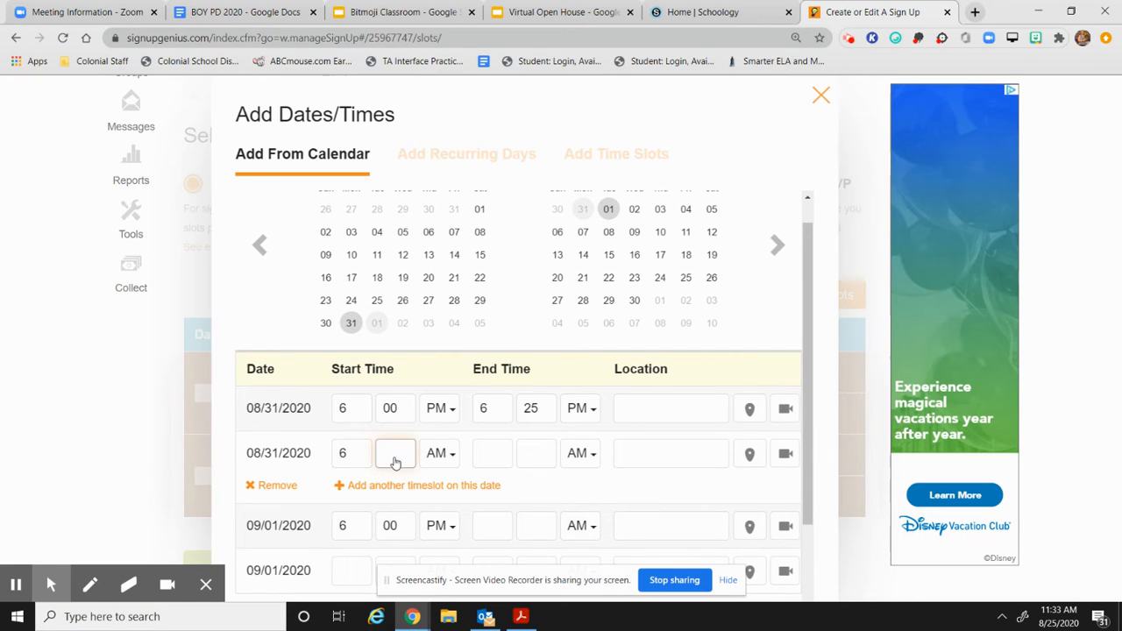
{"action": "type", "text": "30"}
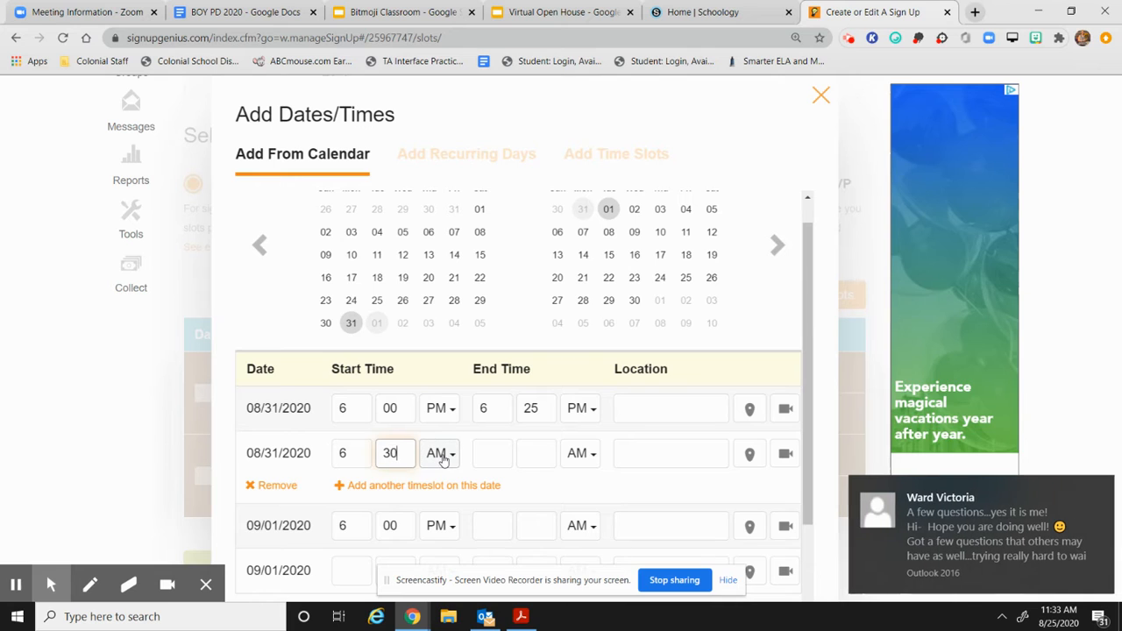
{"action": "left_click", "coordinate": [1095, 491]}
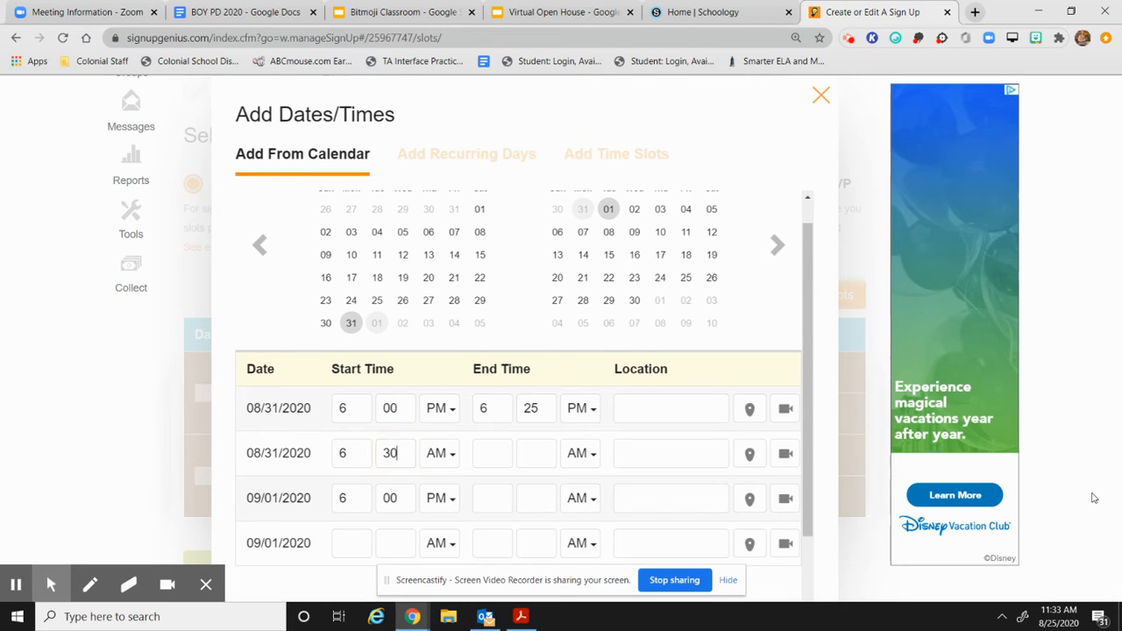
{"action": "left_click", "coordinate": [440, 453]}
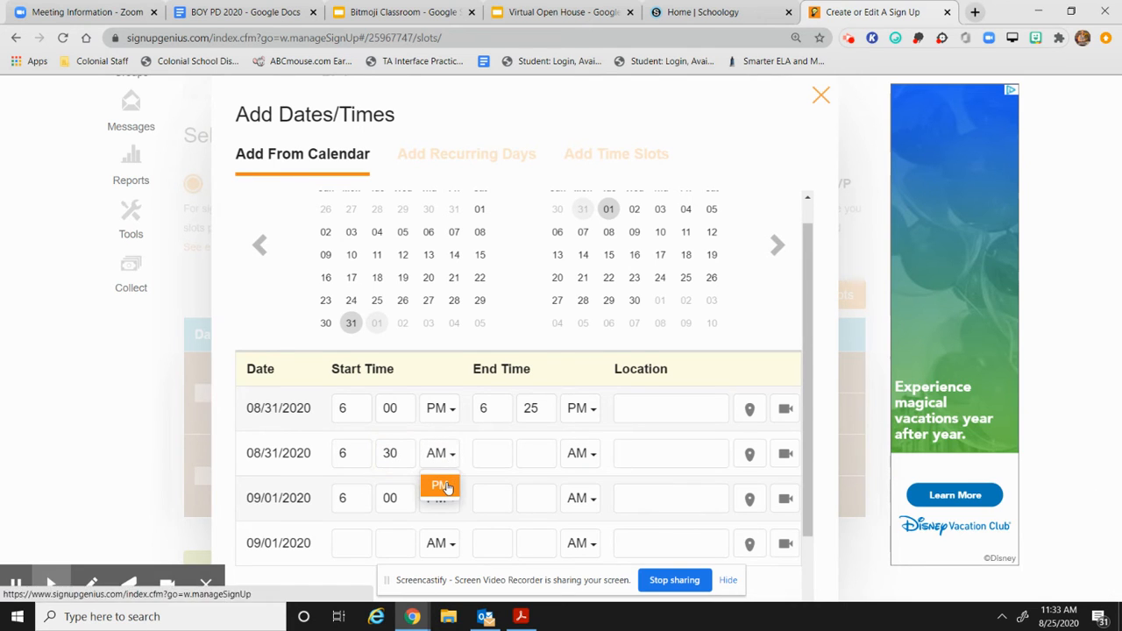
{"action": "left_click", "coordinate": [446, 485]}
Set the end time of the second 08/31/2020 timeslot to 7:00 PM
{"action": "left_click", "coordinate": [487, 462]}
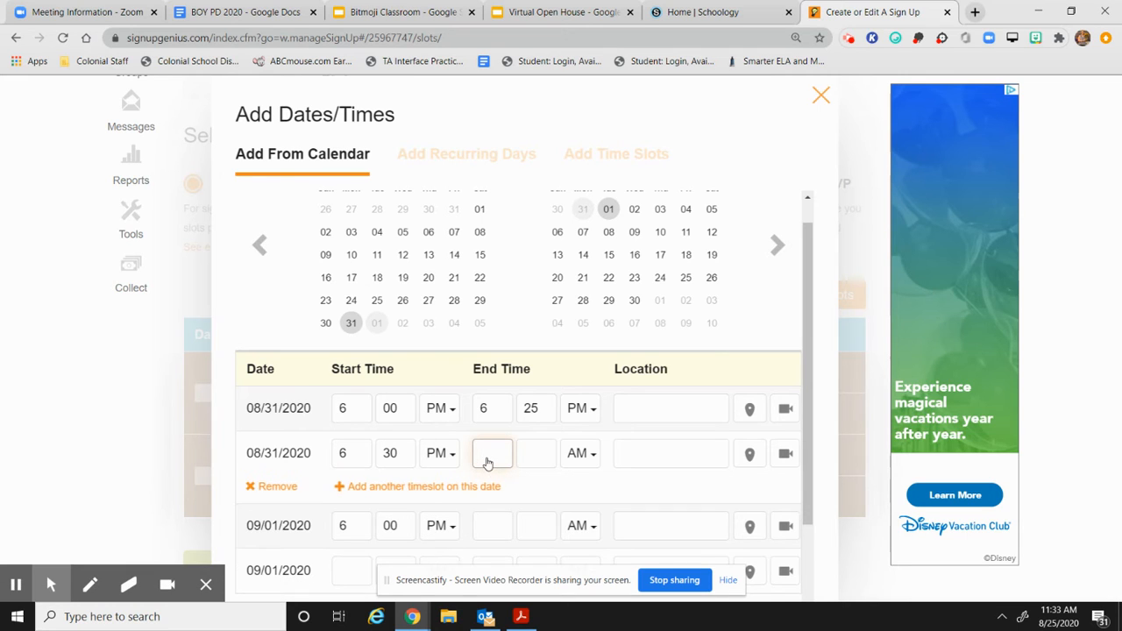
{"action": "type", "text": "7"}
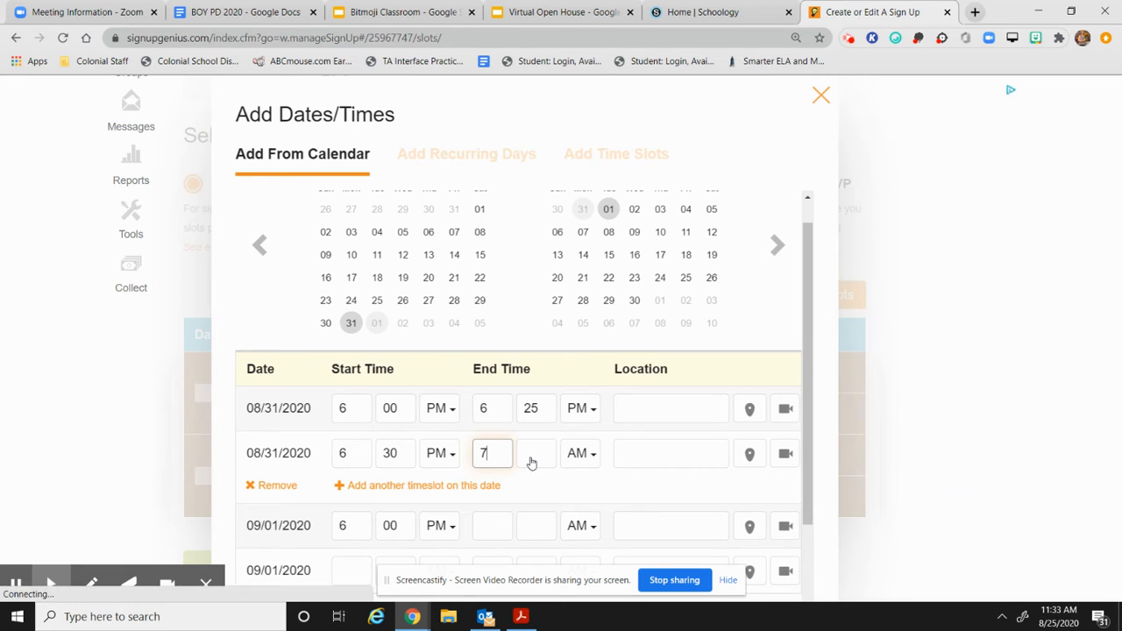
{"action": "left_click", "coordinate": [531, 463]}
{"action": "type", "text": "00"}
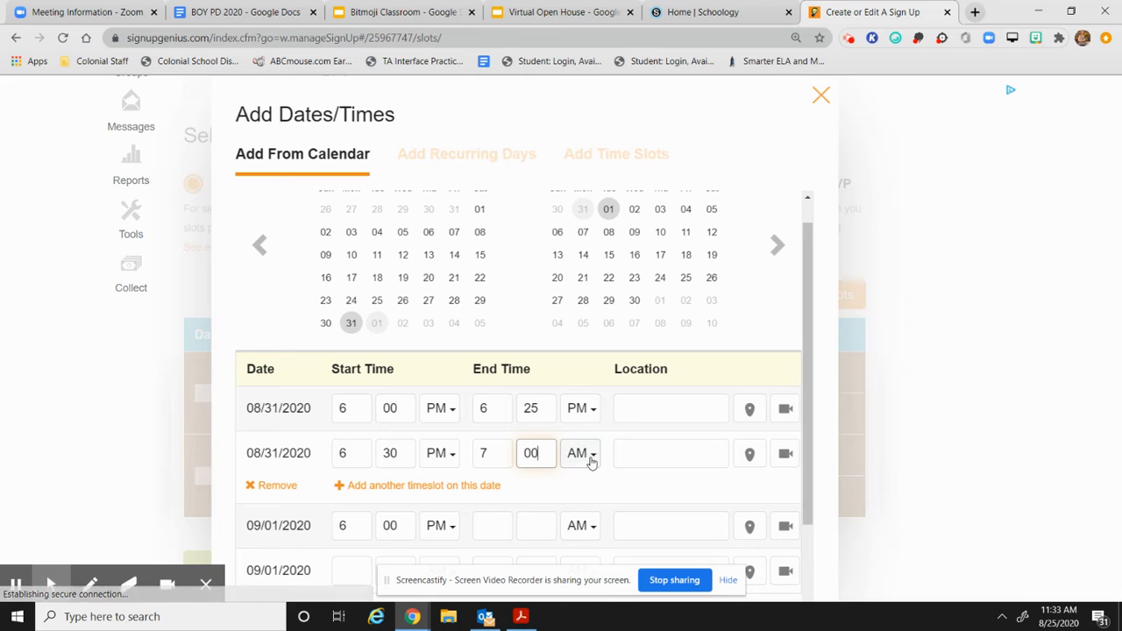
{"action": "left_click", "coordinate": [589, 462]}
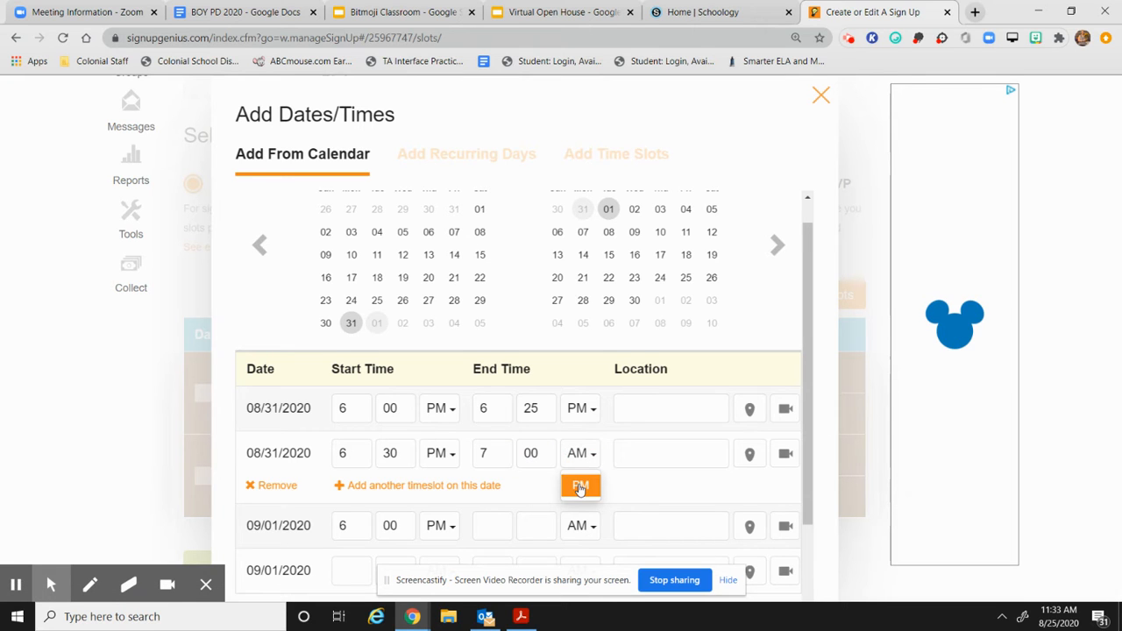
{"action": "left_click", "coordinate": [580, 488]}
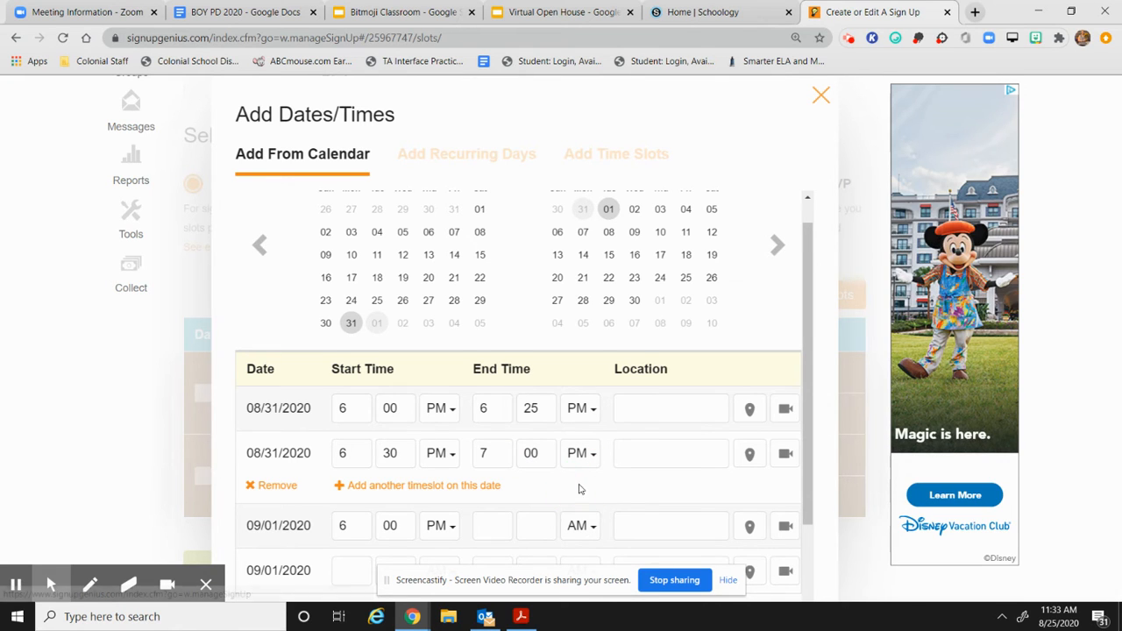
Set the end time of the first 09/01/2020 timeslot to 6:25 PM
{"action": "scroll", "coordinate": [545, 484], "scroll_direction": "down", "scroll_amount": 3}
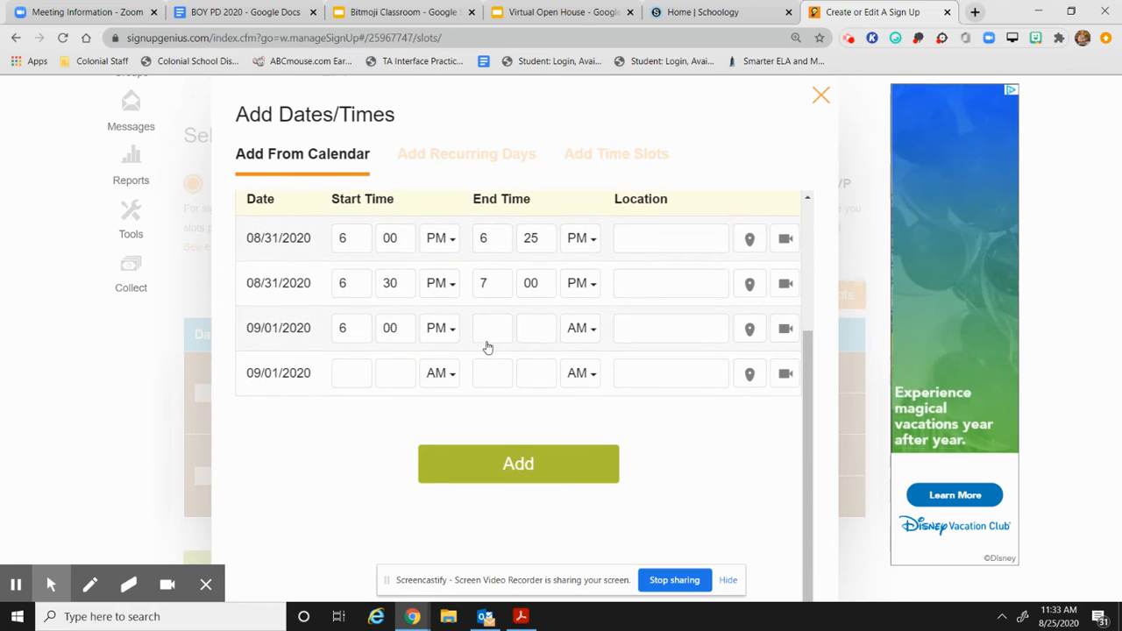
{"action": "left_click", "coordinate": [488, 329]}
{"action": "type", "text": "6"}
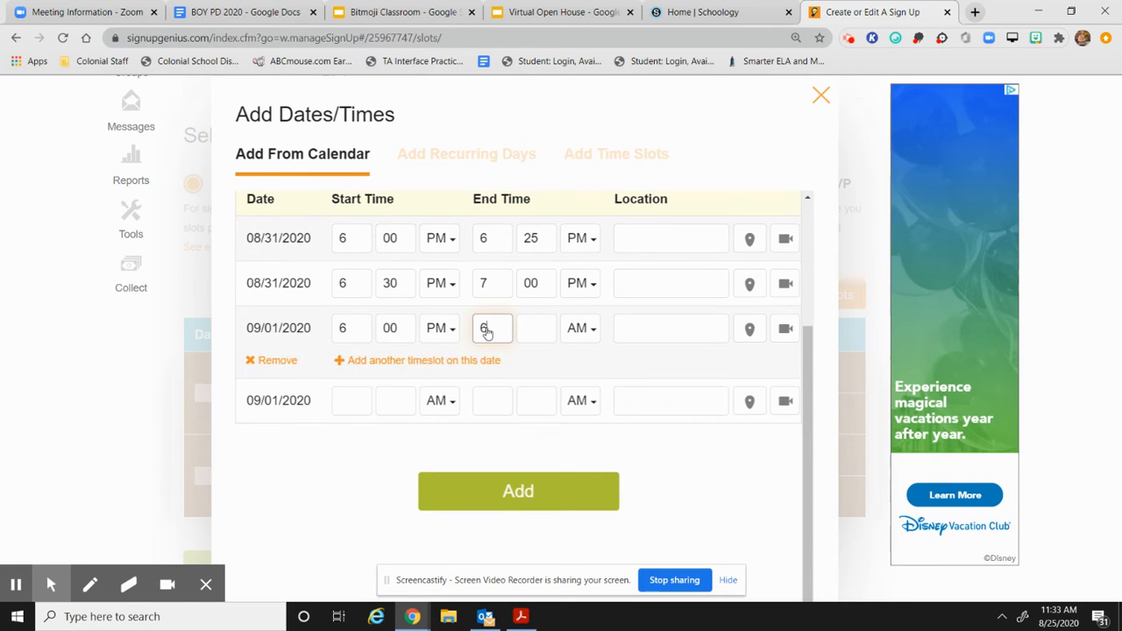
{"action": "left_click", "coordinate": [536, 336]}
{"action": "left_click", "coordinate": [587, 337]}
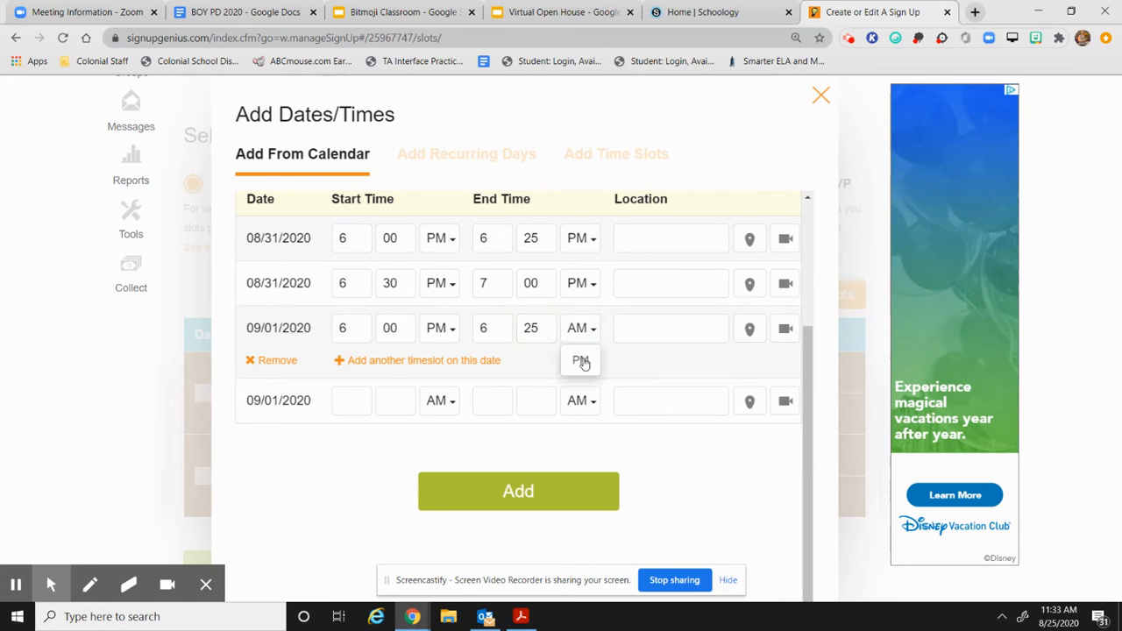
{"action": "left_click", "coordinate": [581, 363]}
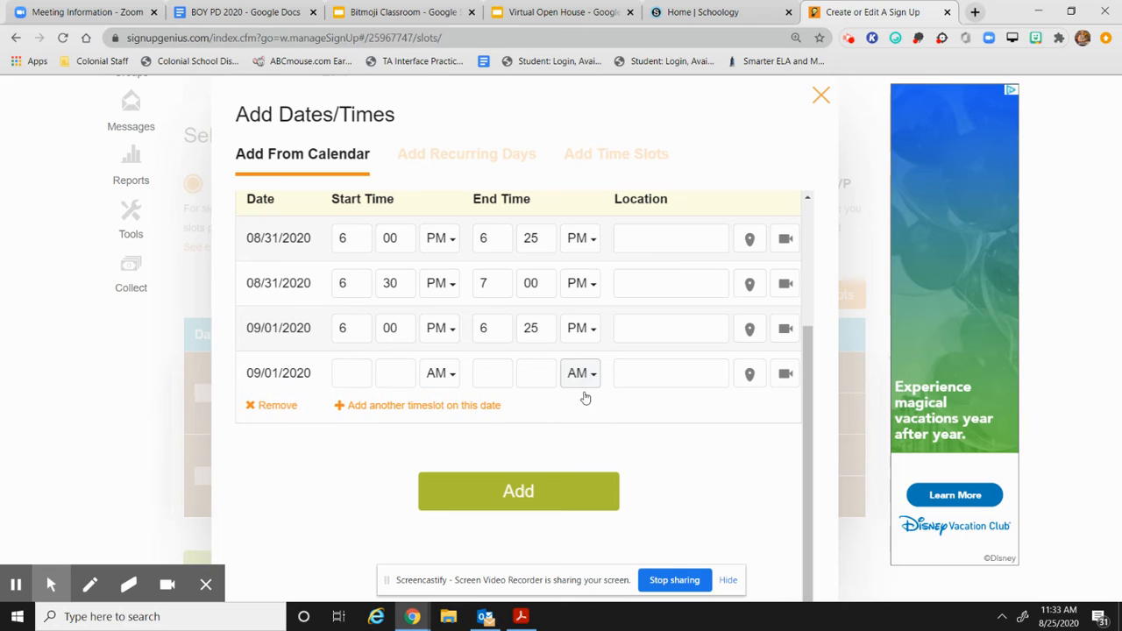
Set the end time of the second 09/01/2020 timeslot to 7:00 PM
{"action": "left_click", "coordinate": [585, 384]}
{"action": "left_click", "coordinate": [581, 404]}
{"action": "left_click", "coordinate": [493, 377]}
{"action": "type", "text": "7"}
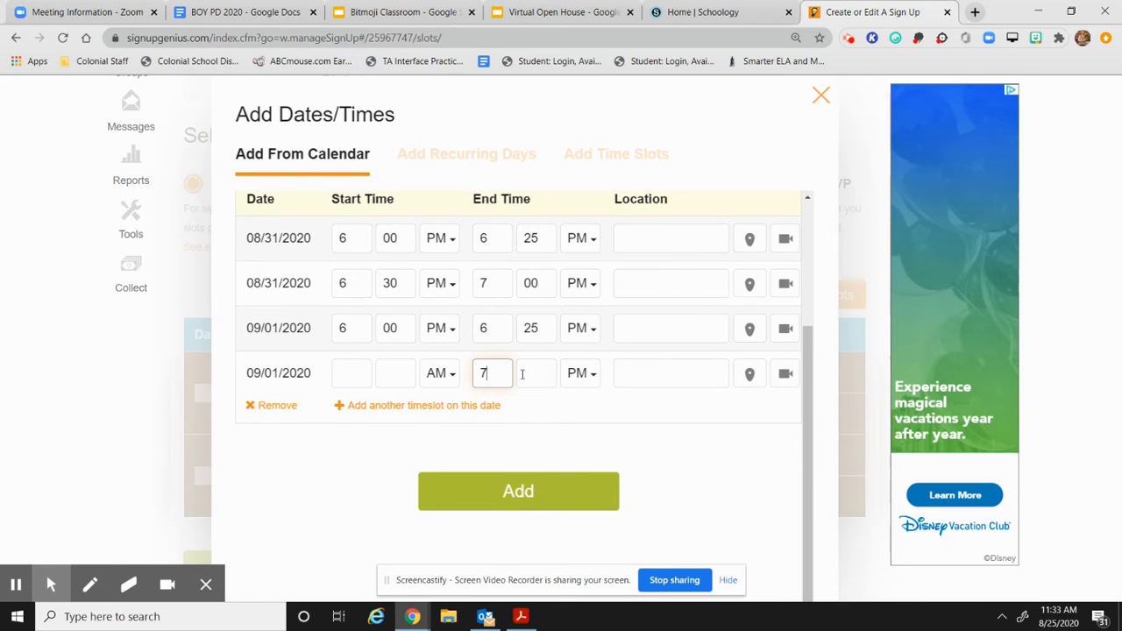
{"action": "left_click", "coordinate": [543, 379]}
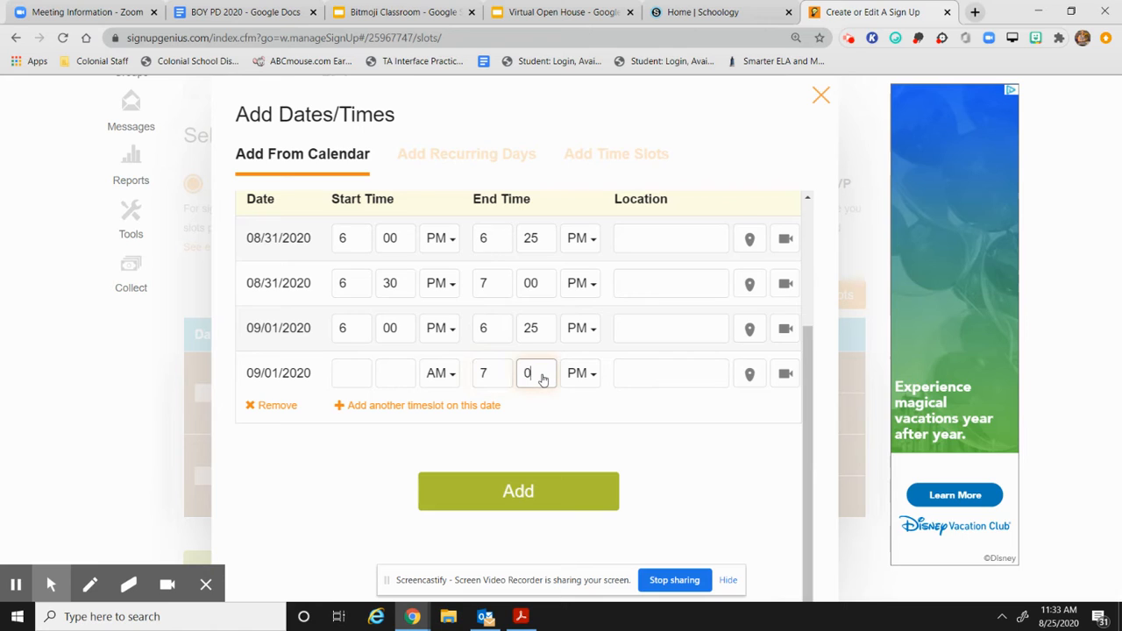
Enter 6:30 as the start hour and minutes of the second 09/01/2020 timeslot
{"action": "left_click", "coordinate": [343, 378]}
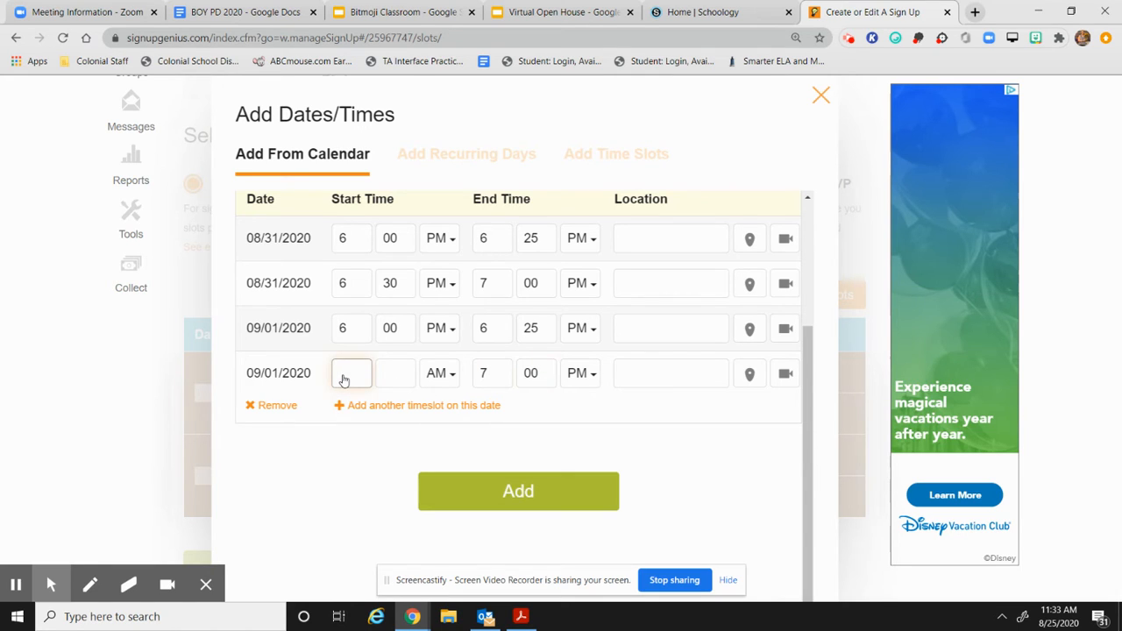
{"action": "type", "text": "6"}
{"action": "left_click", "coordinate": [392, 381]}
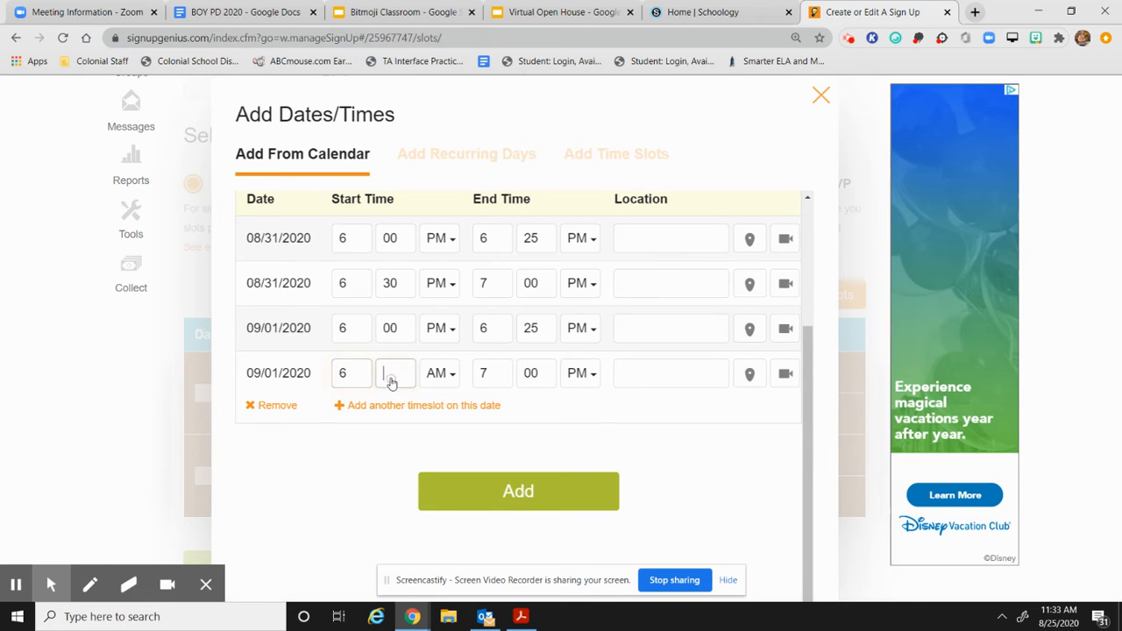
{"action": "type", "text": "30"}
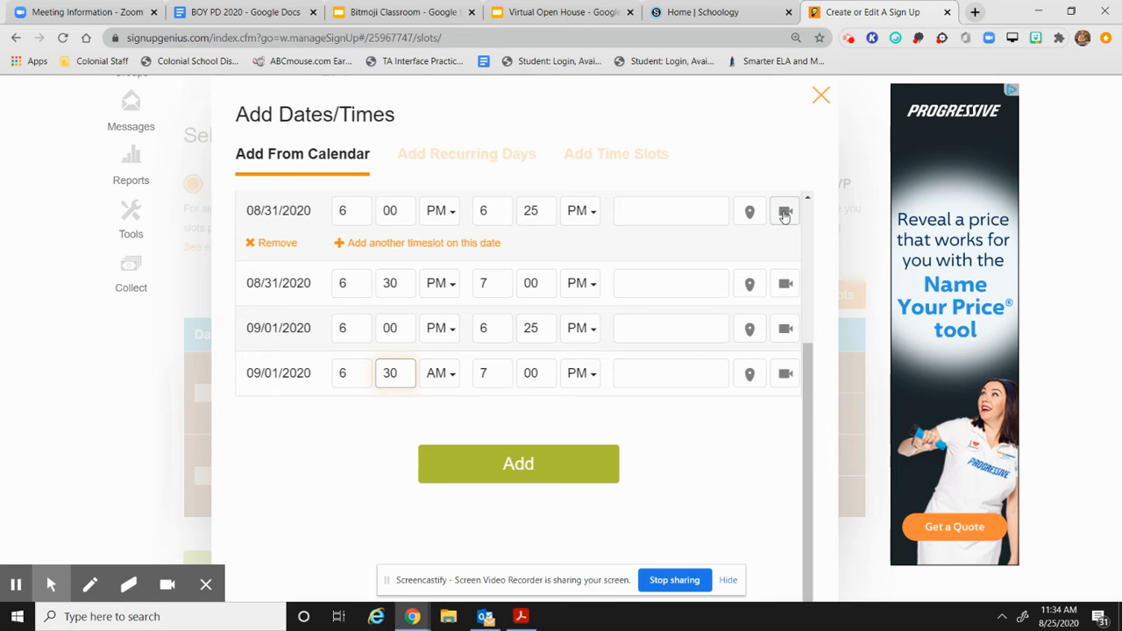
Copy the meeting ID from the Zoom meeting page and add it as the Zoom location of the first 08/31/2020 timeslot
{"action": "left_click", "coordinate": [785, 213]}
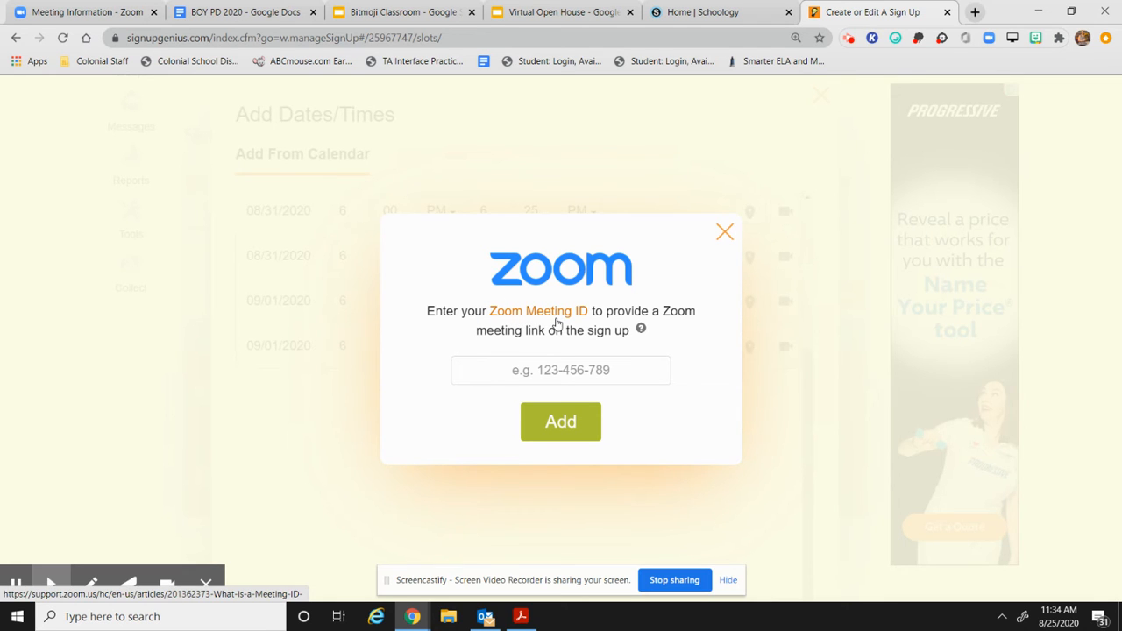
{"action": "left_click", "coordinate": [117, 19]}
{"action": "left_click_drag", "start_coordinate": [475, 354], "coordinate": [365, 356]}
{"action": "key", "text": "ctrl+c"}
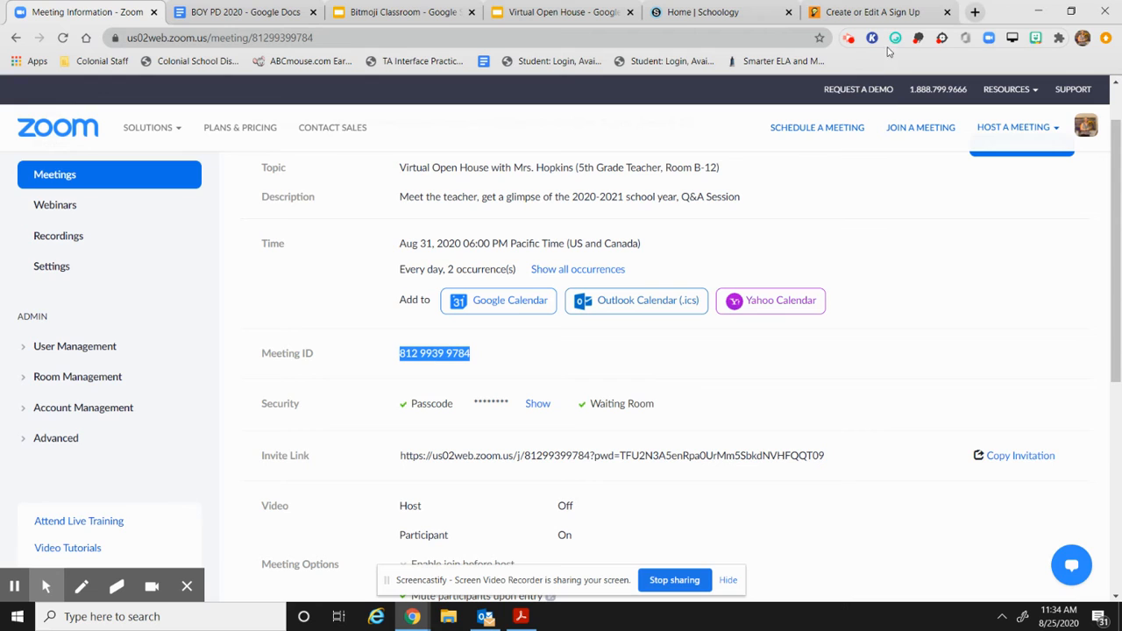
{"action": "left_click", "coordinate": [875, 11]}
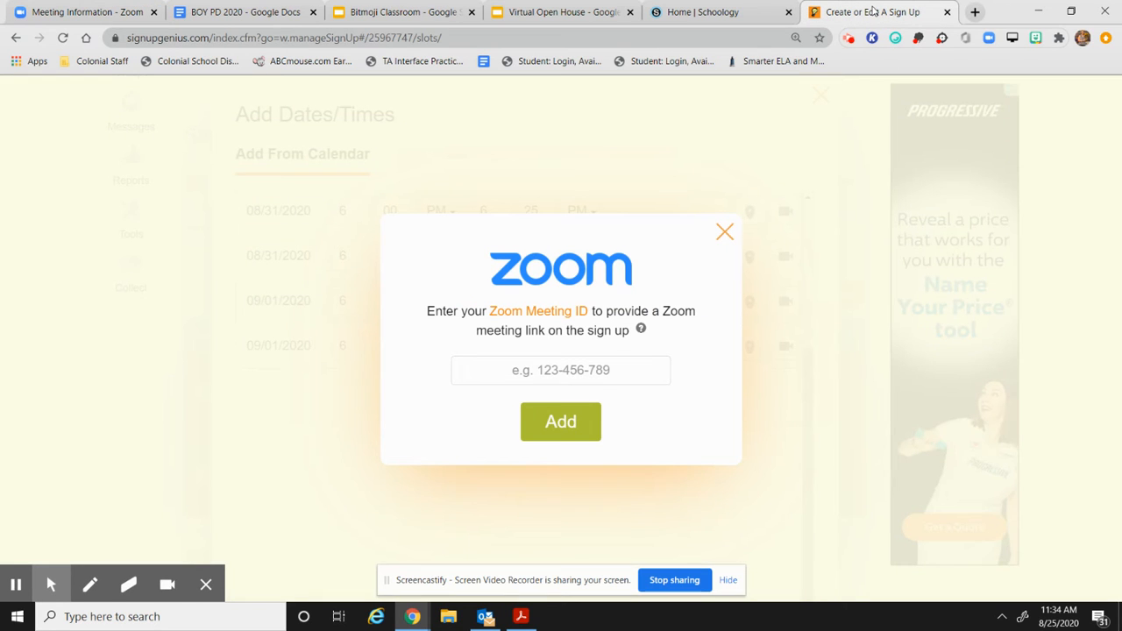
{"action": "left_click", "coordinate": [564, 372]}
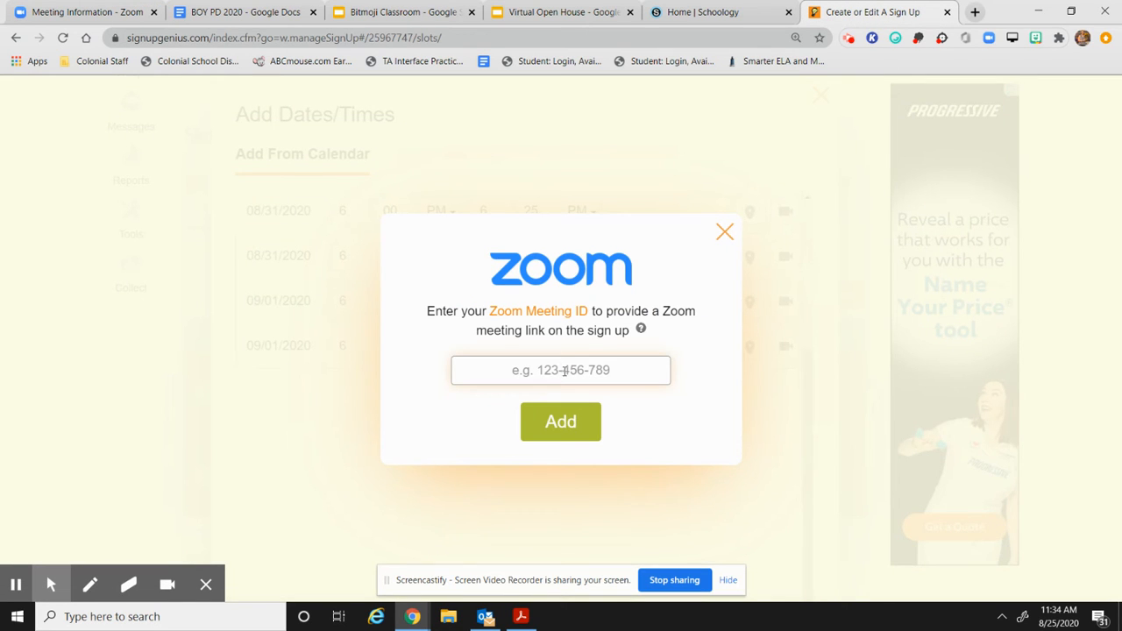
{"action": "key", "text": "ctrl+v"}
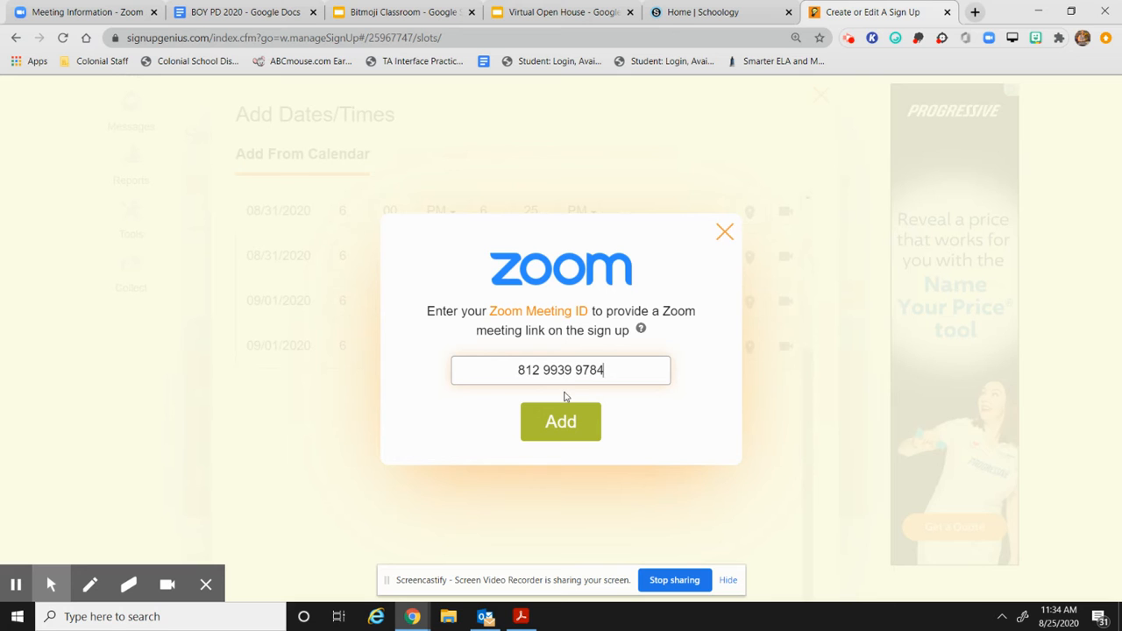
{"action": "left_click", "coordinate": [568, 425]}
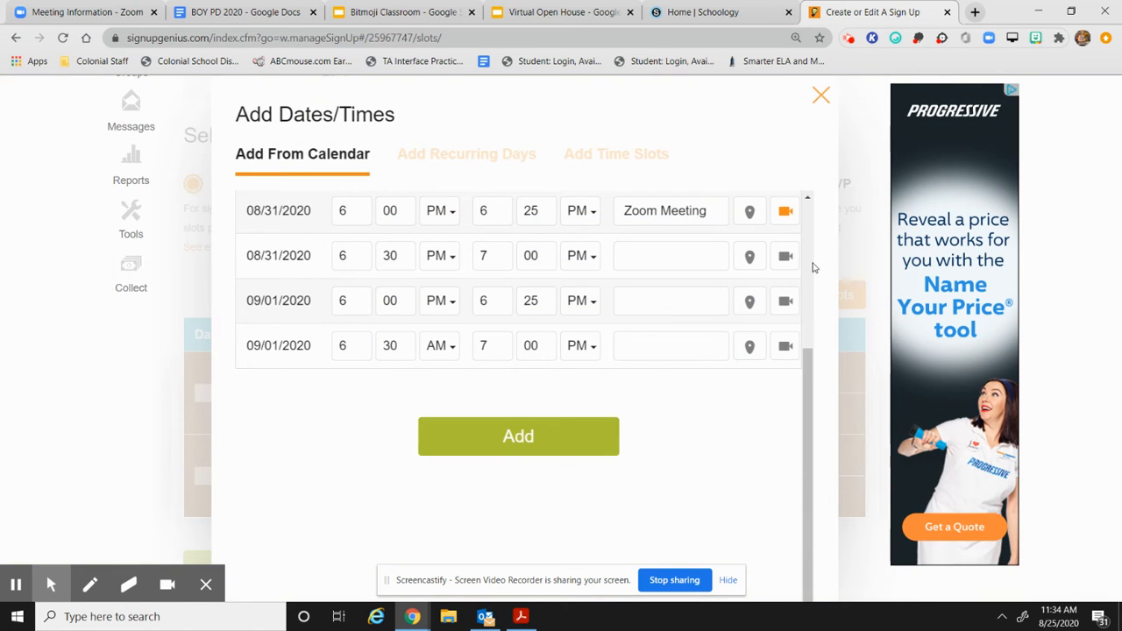
Add the copied Zoom meeting ID to the second 08/31/2020 timeslot
{"action": "mouse_move", "coordinate": [789, 220]}
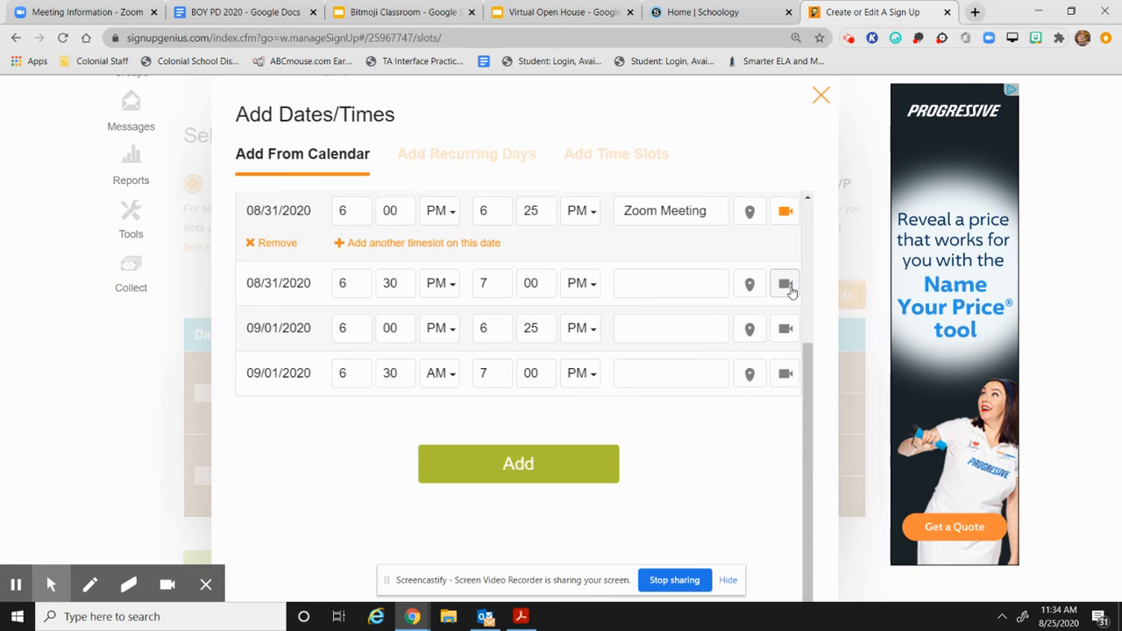
{"action": "left_click", "coordinate": [786, 285]}
{"action": "left_click", "coordinate": [579, 361]}
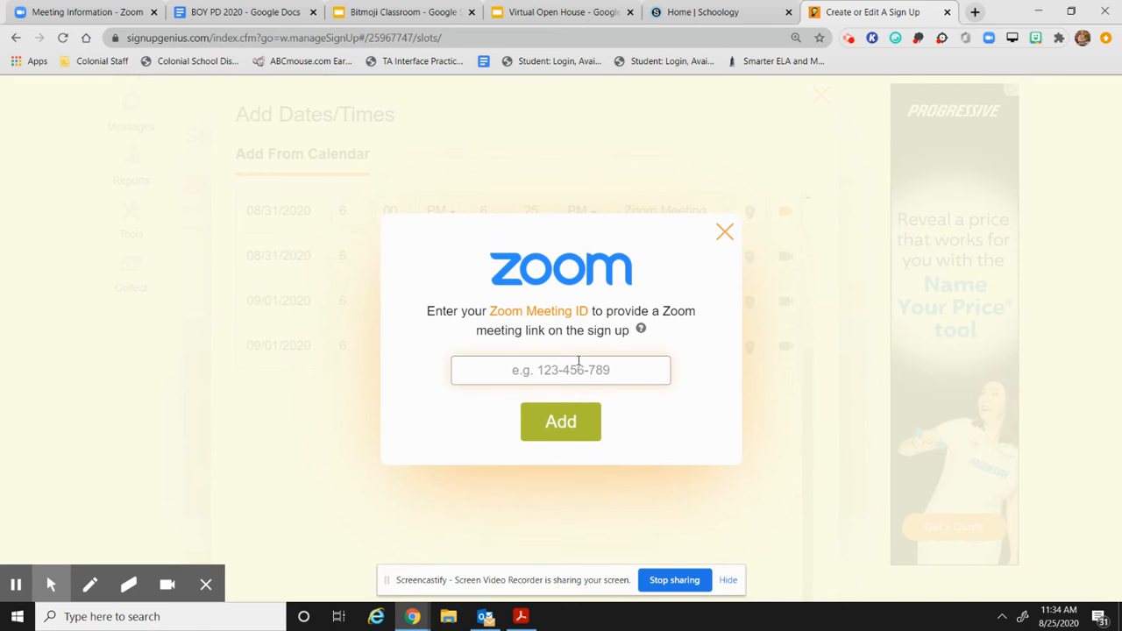
{"action": "key", "text": "ctrl+v"}
{"action": "left_click", "coordinate": [561, 430]}
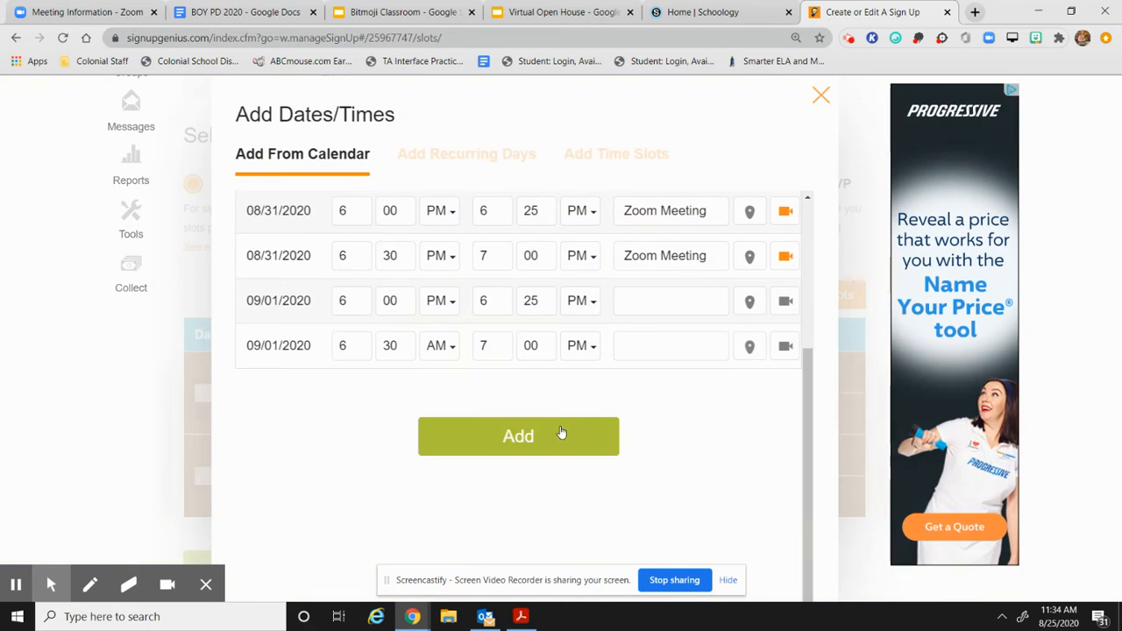
Add the copied Zoom meeting ID to the first 09/01/2020 timeslot
{"action": "left_click", "coordinate": [787, 307]}
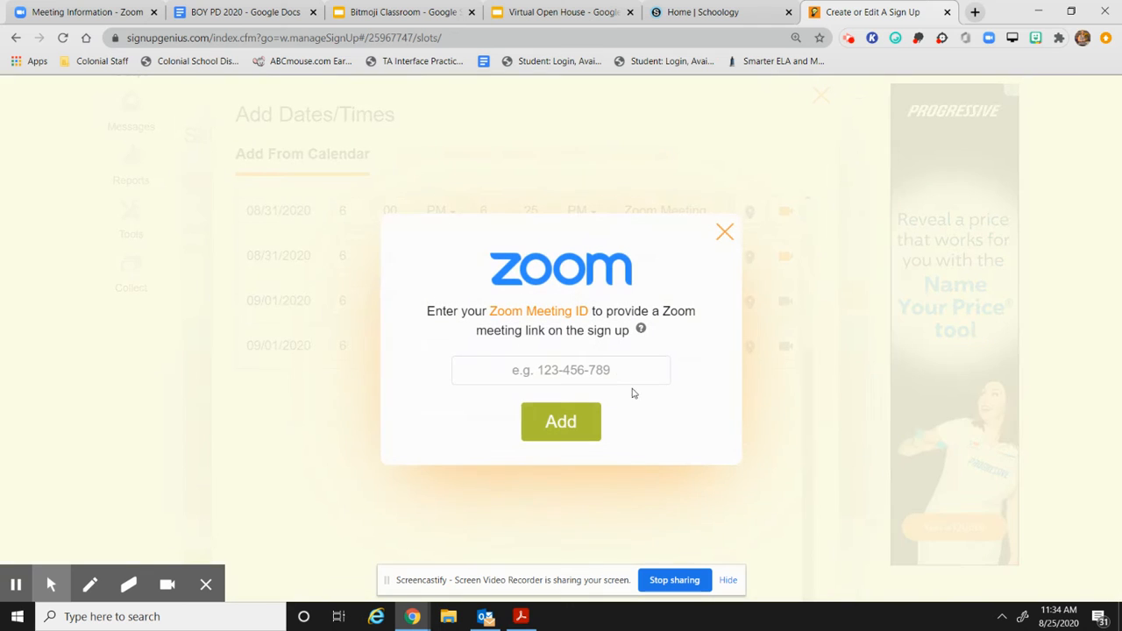
{"action": "left_click", "coordinate": [587, 370]}
{"action": "key", "text": "ctrl+v"}
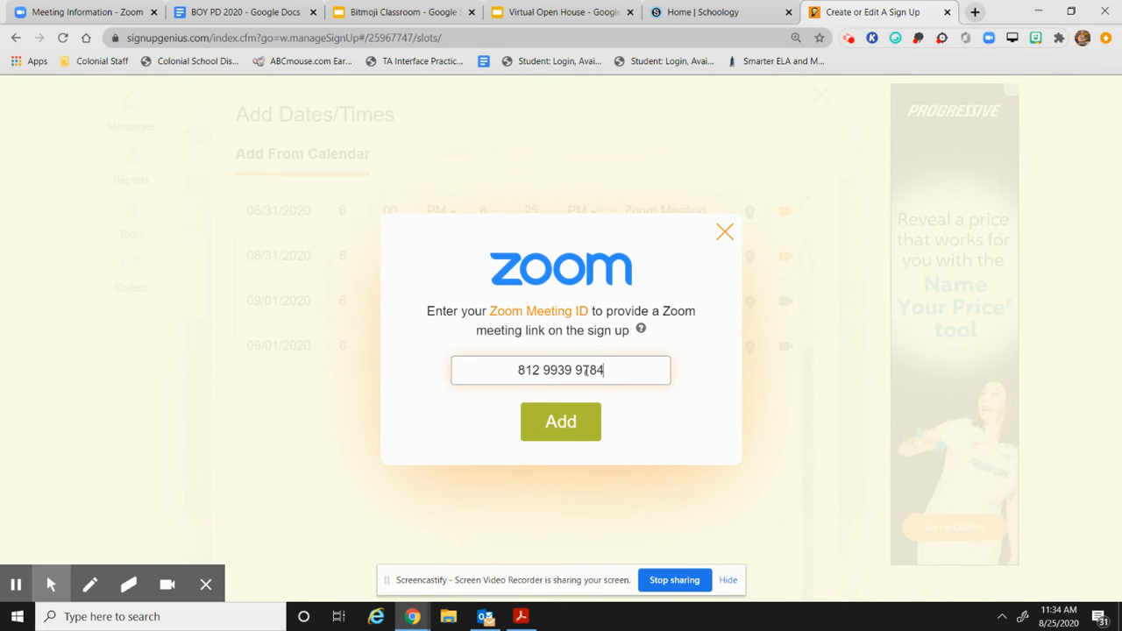
{"action": "left_click", "coordinate": [567, 430]}
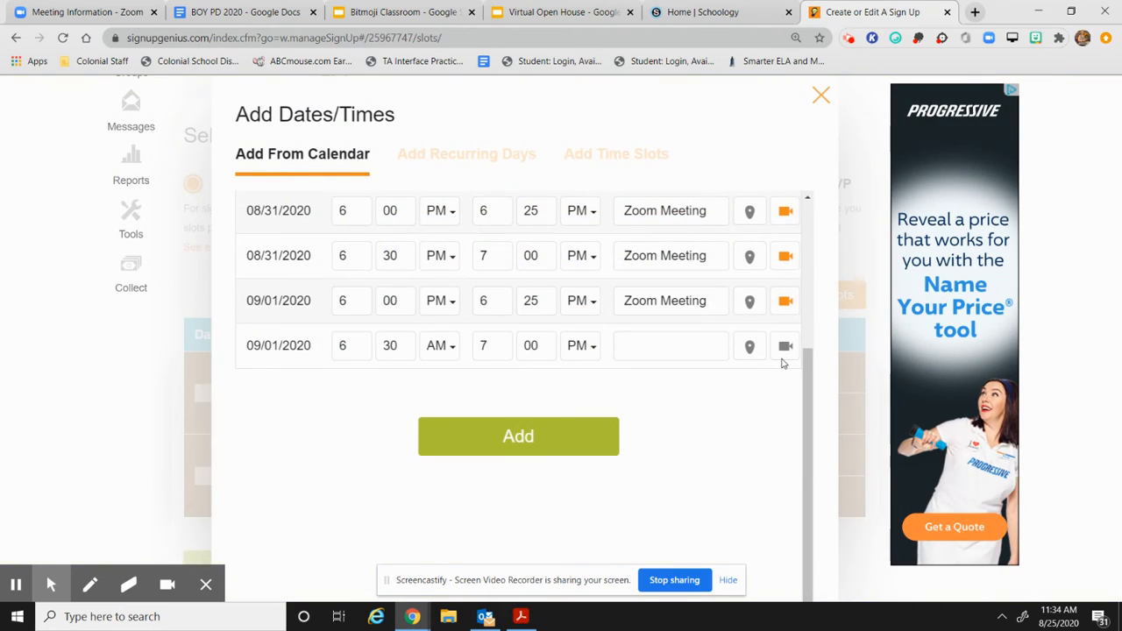
Add the copied Zoom meeting ID to the second 09/01/2020 timeslot
{"action": "left_click", "coordinate": [786, 355]}
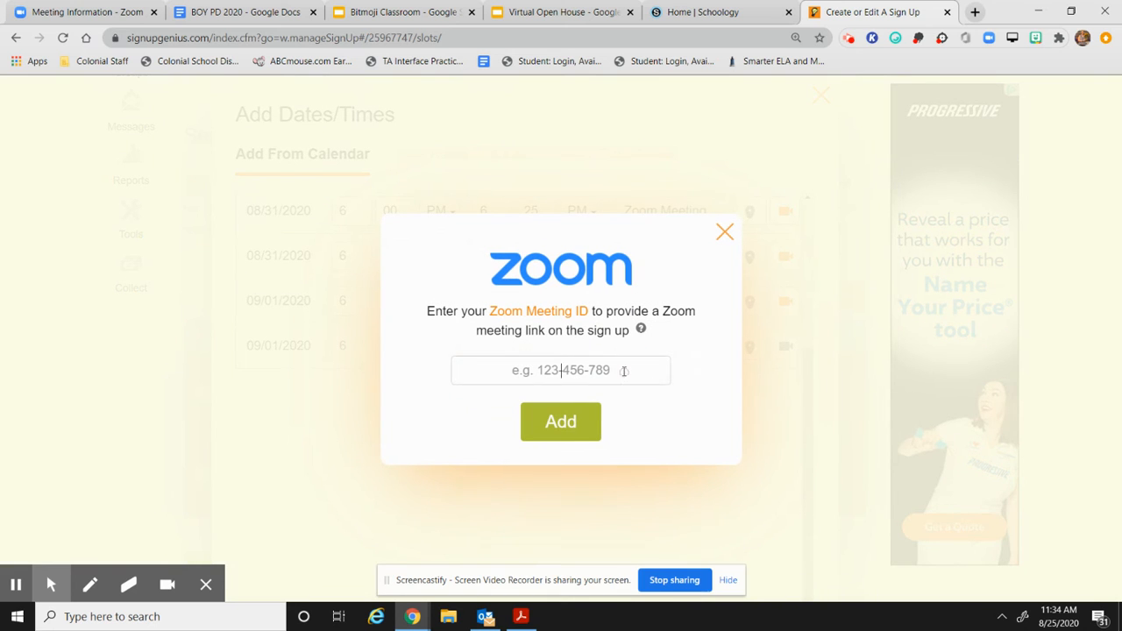
{"action": "left_click", "coordinate": [624, 371]}
{"action": "key", "text": "ctrl+v"}
{"action": "left_click", "coordinate": [561, 422]}
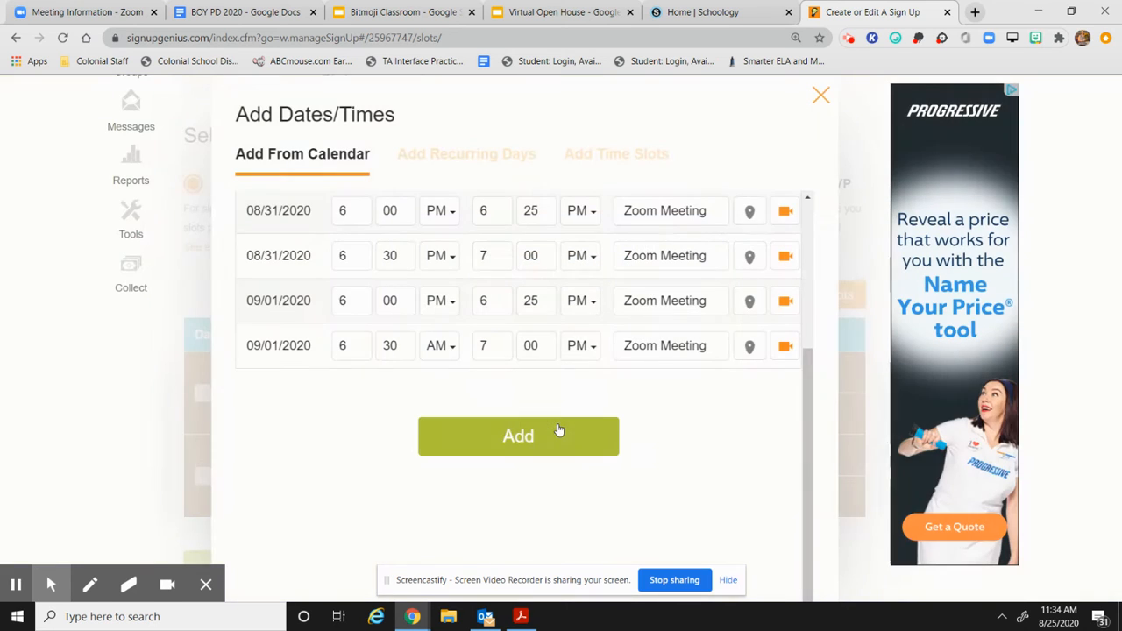
Add the four configured 08/31/2020 and 09/01/2020 timeslots to the sign up
{"action": "left_click", "coordinate": [704, 210]}
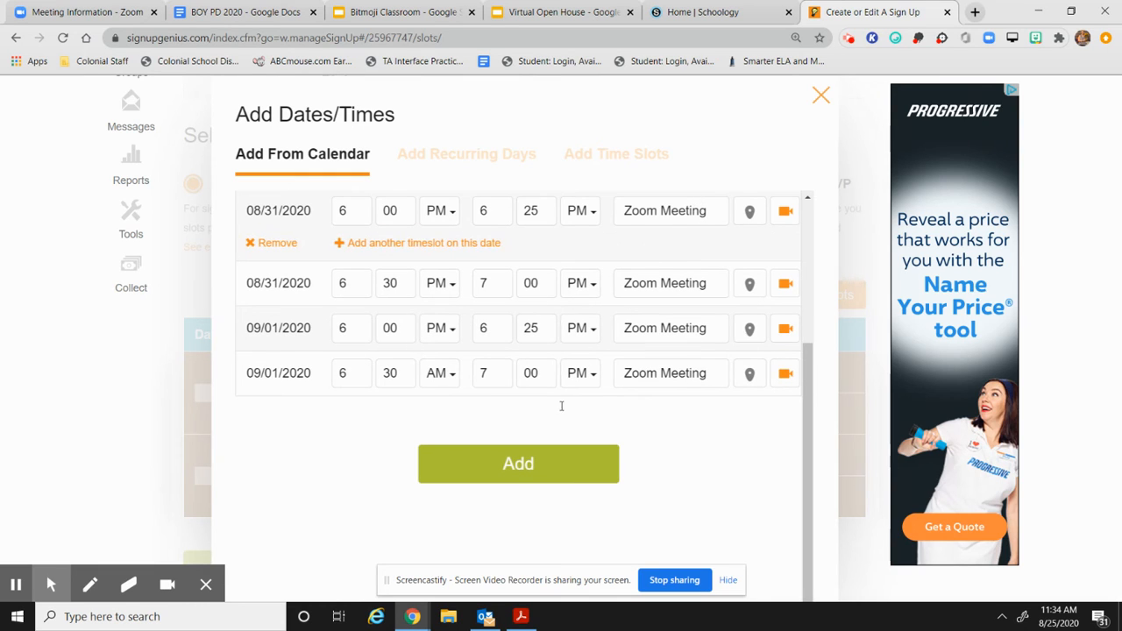
{"action": "left_click", "coordinate": [506, 475]}
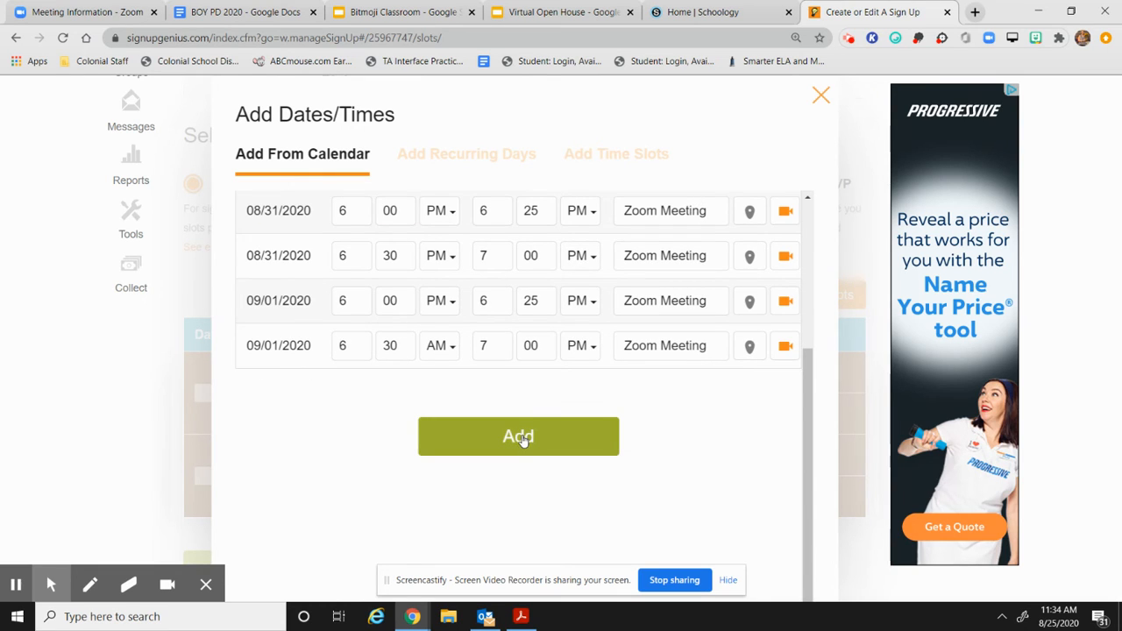
{"action": "left_click", "coordinate": [520, 438]}
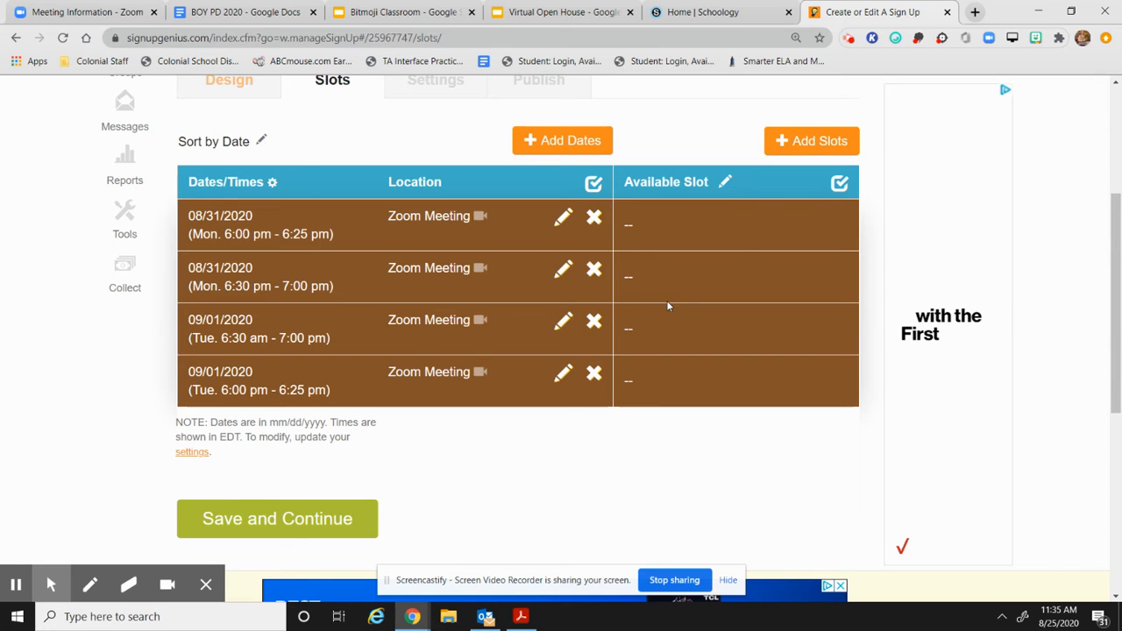
Start a new single slot and title it "Available Slot"
{"action": "left_click", "coordinate": [814, 142]}
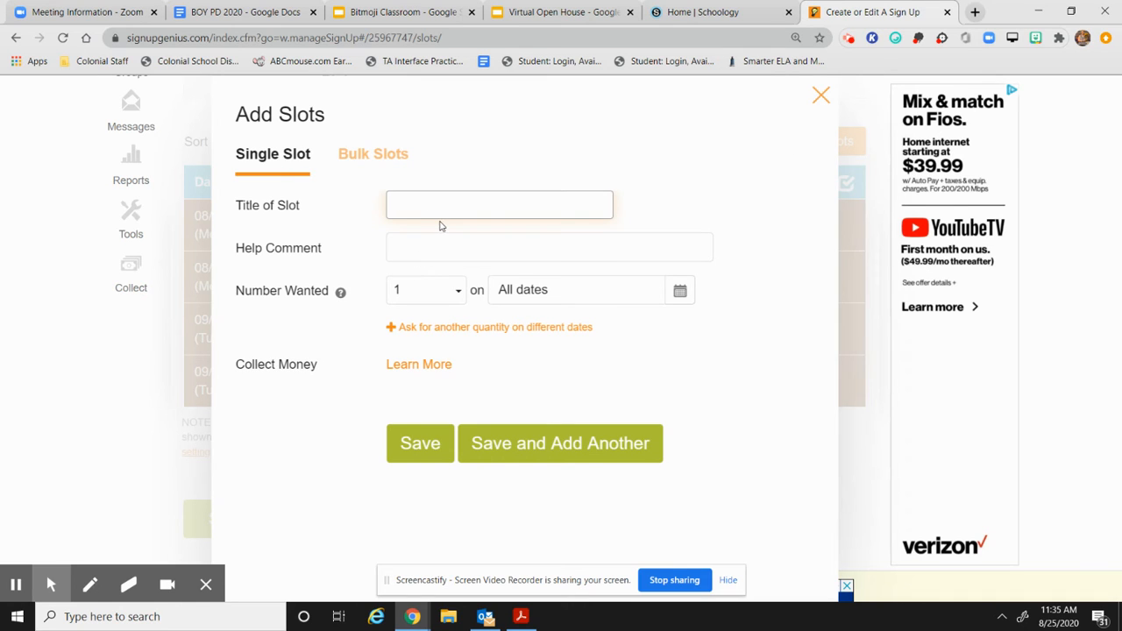
{"action": "type", "text": "Avaialbe"}
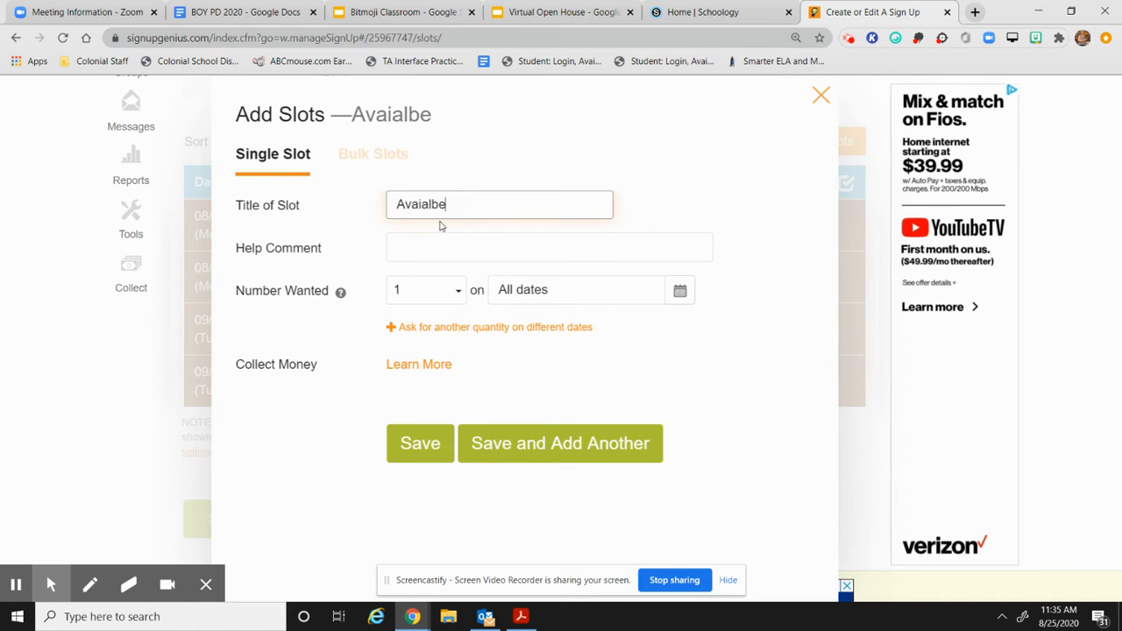
{"action": "key", "text": "BackSpace"}
{"action": "key", "text": "BackSpace"}
{"action": "key", "text": "BackSpace"}
{"action": "key", "text": "BackSpace"}
{"action": "type", "text": "lable Slot"}
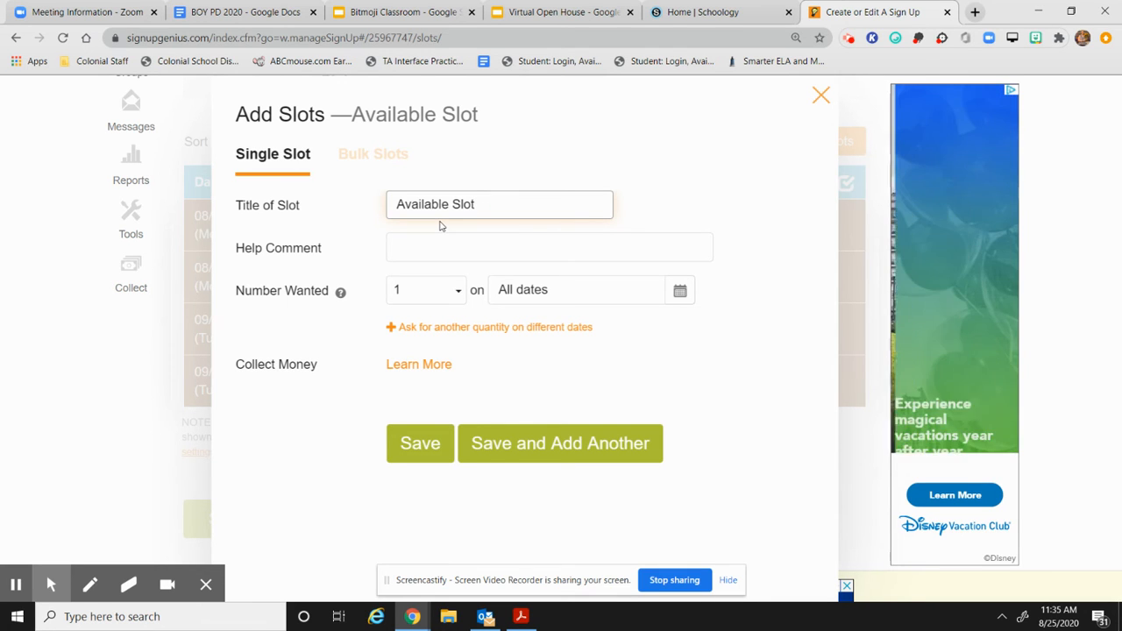
Set the number wanted to 10 on all dates and save the slot
{"action": "left_click", "coordinate": [459, 293]}
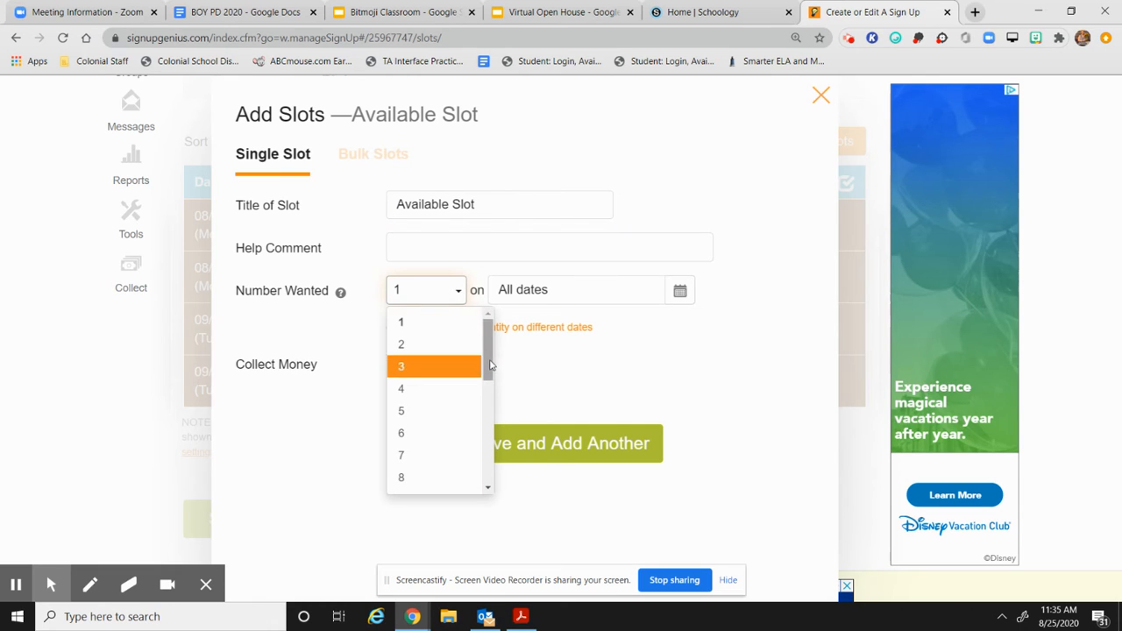
{"action": "left_click_drag", "start_coordinate": [488, 368], "coordinate": [491, 397]}
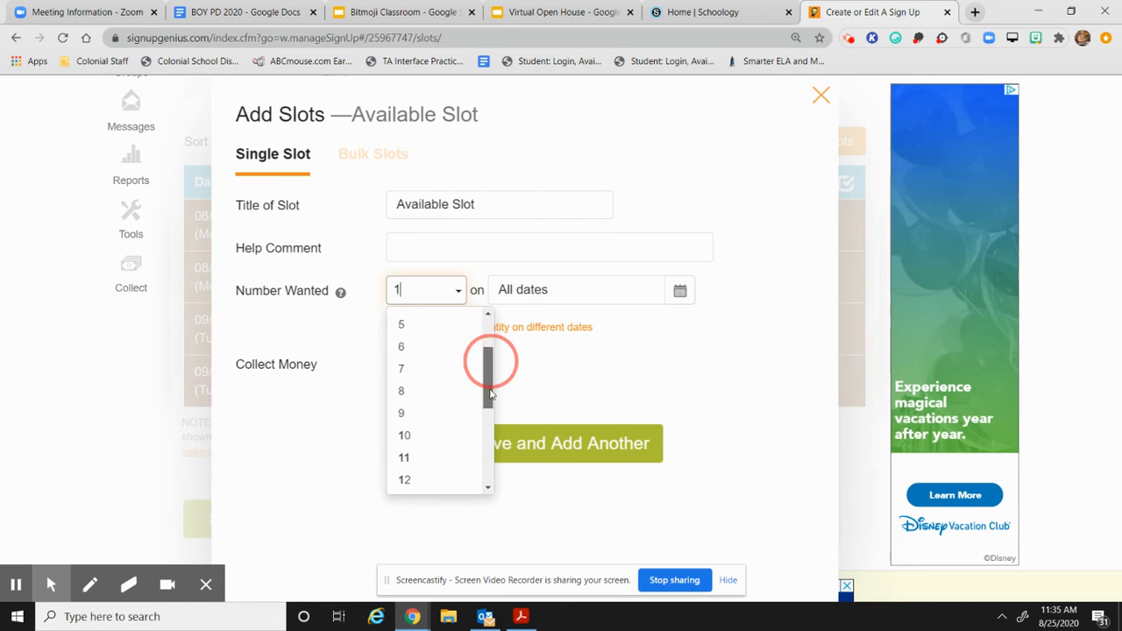
{"action": "left_click", "coordinate": [408, 435]}
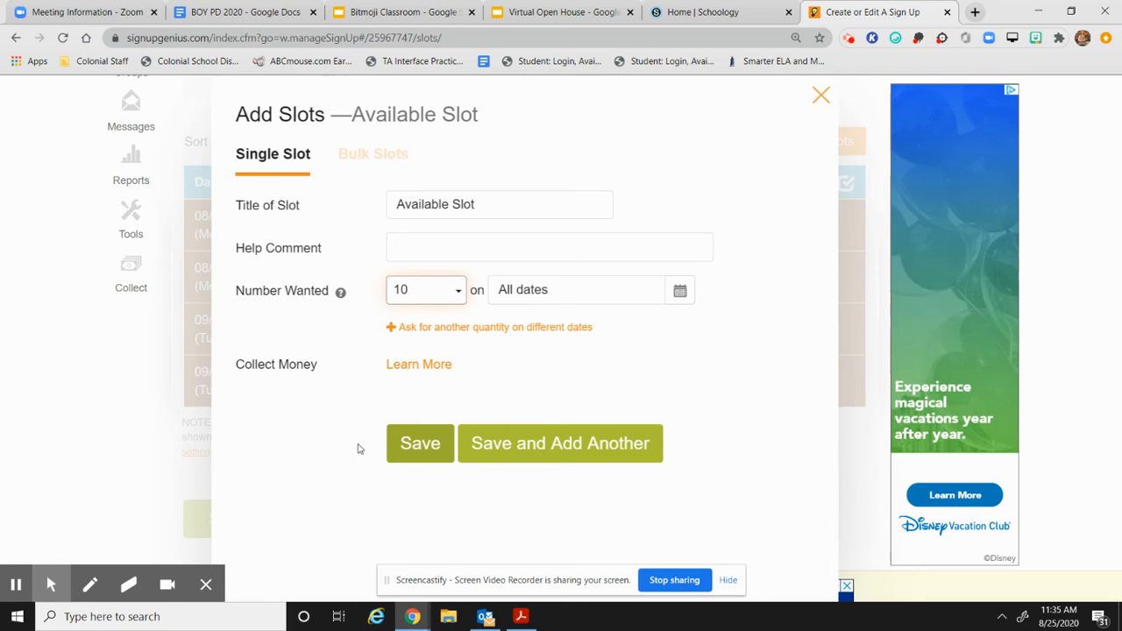
{"action": "left_click", "coordinate": [420, 299]}
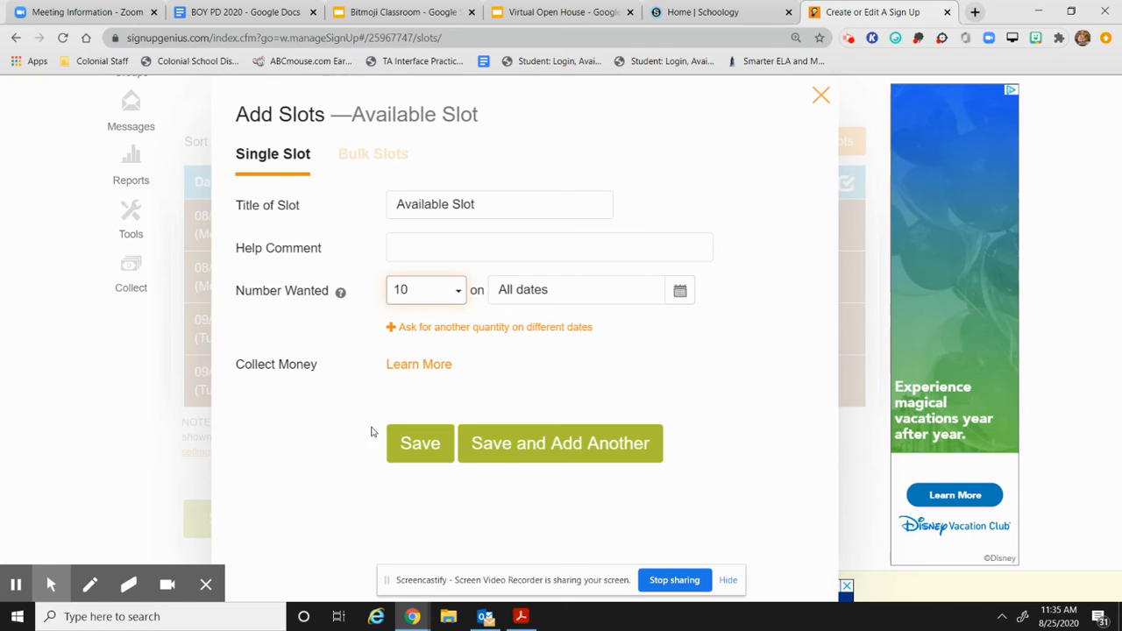
{"action": "left_click", "coordinate": [418, 446]}
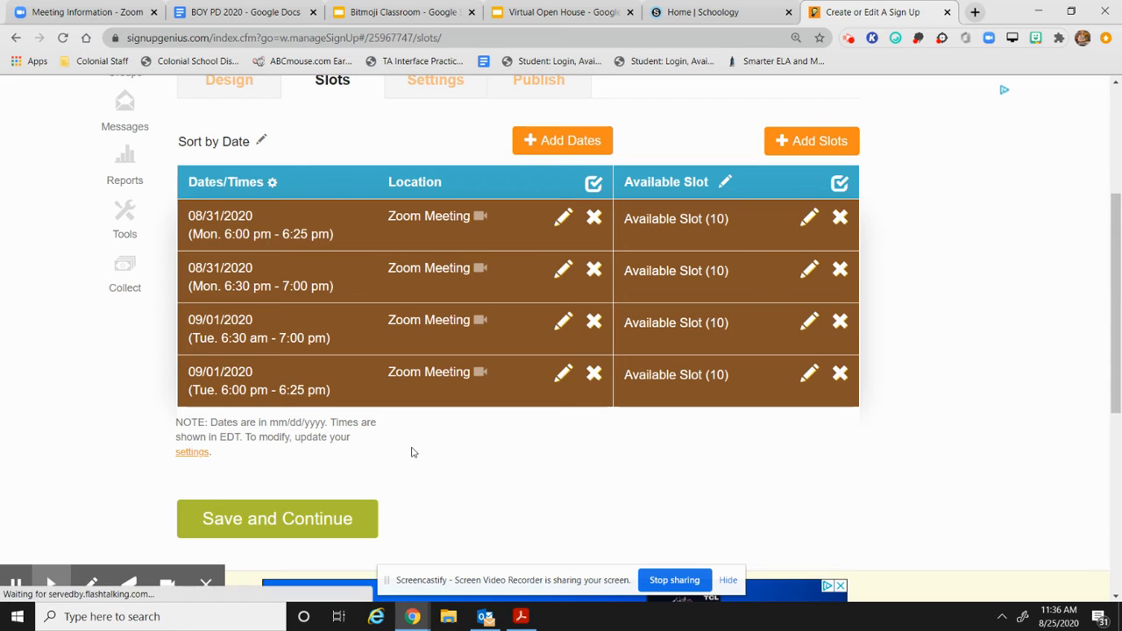
Save the slots and continue to the sign up settings, then disable people swapping slots with each other
{"action": "left_click", "coordinate": [298, 524]}
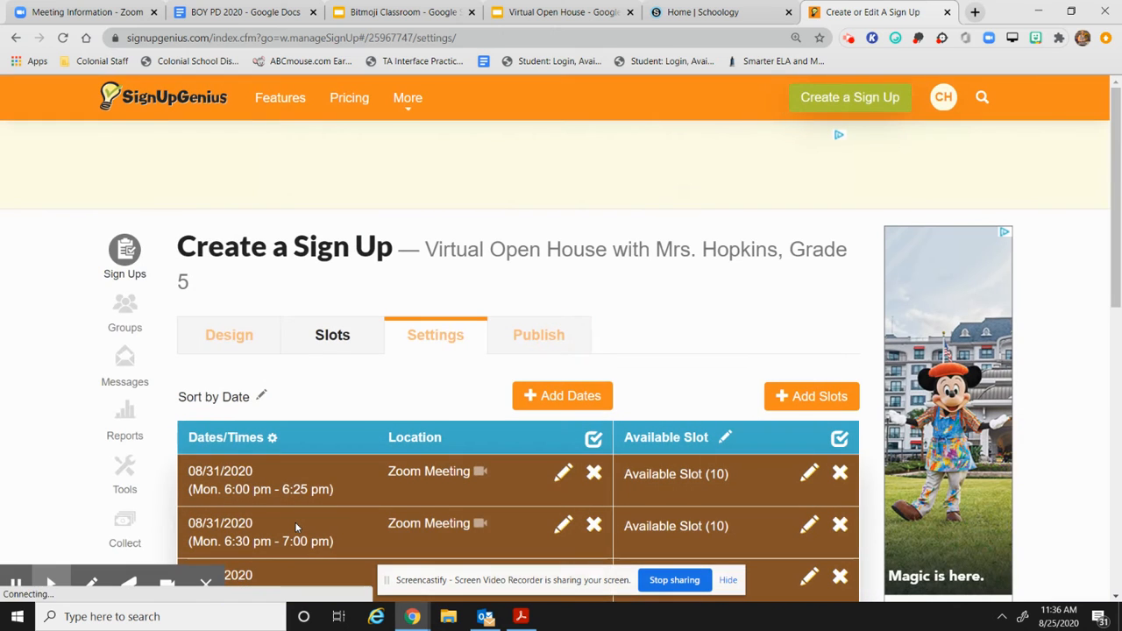
{"action": "scroll", "coordinate": [297, 526], "scroll_direction": "down", "scroll_amount": 4}
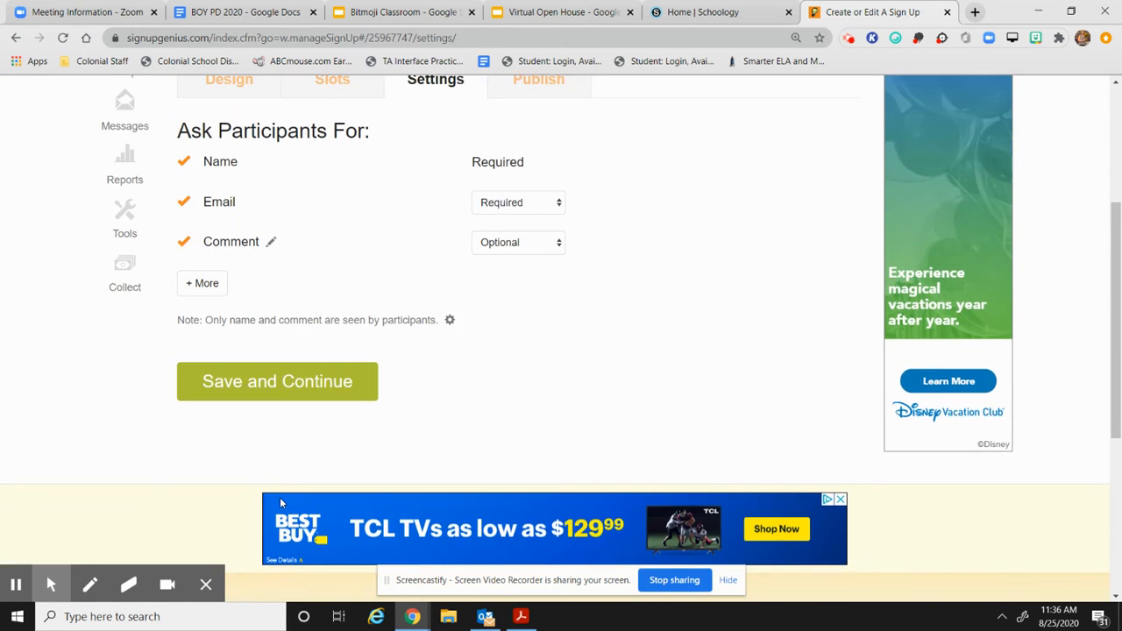
{"action": "scroll", "coordinate": [267, 474], "scroll_direction": "up", "scroll_amount": 2}
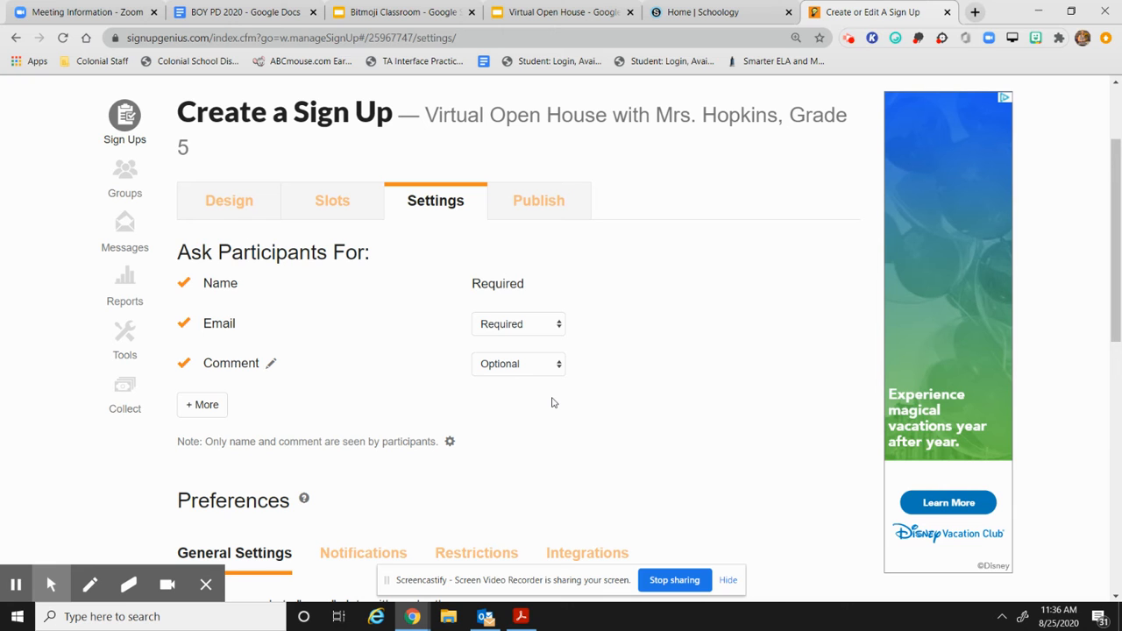
{"action": "scroll", "coordinate": [551, 400], "scroll_direction": "down", "scroll_amount": 3}
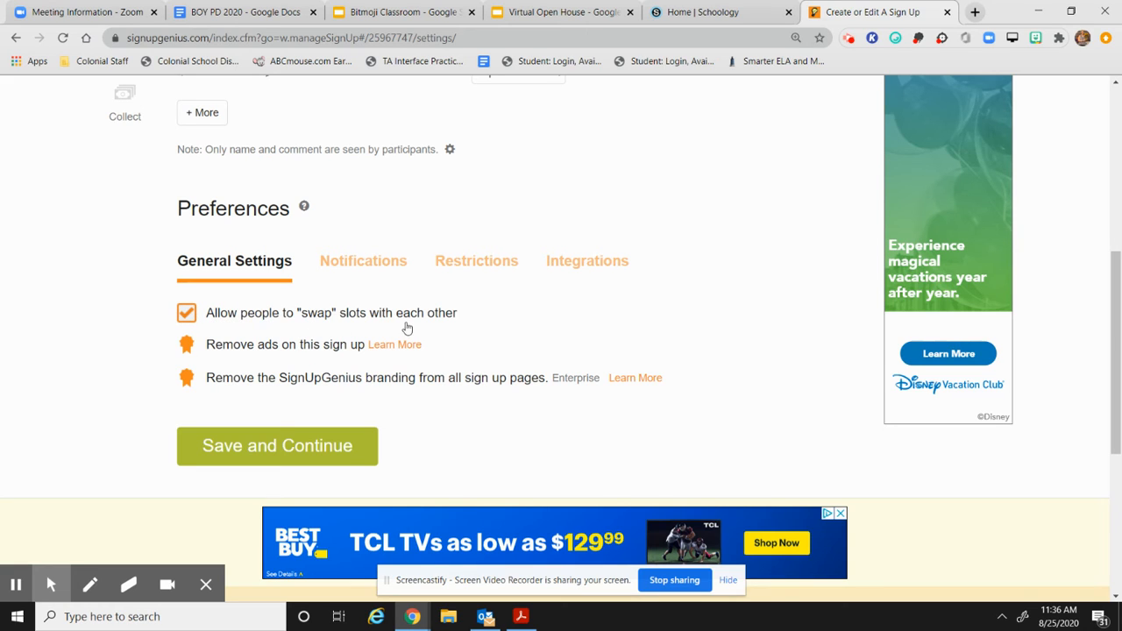
{"action": "left_click", "coordinate": [187, 314]}
{"action": "scroll", "coordinate": [110, 374], "scroll_direction": "up", "scroll_amount": 2}
{"action": "scroll", "coordinate": [107, 371], "scroll_direction": "down", "scroll_amount": 1}
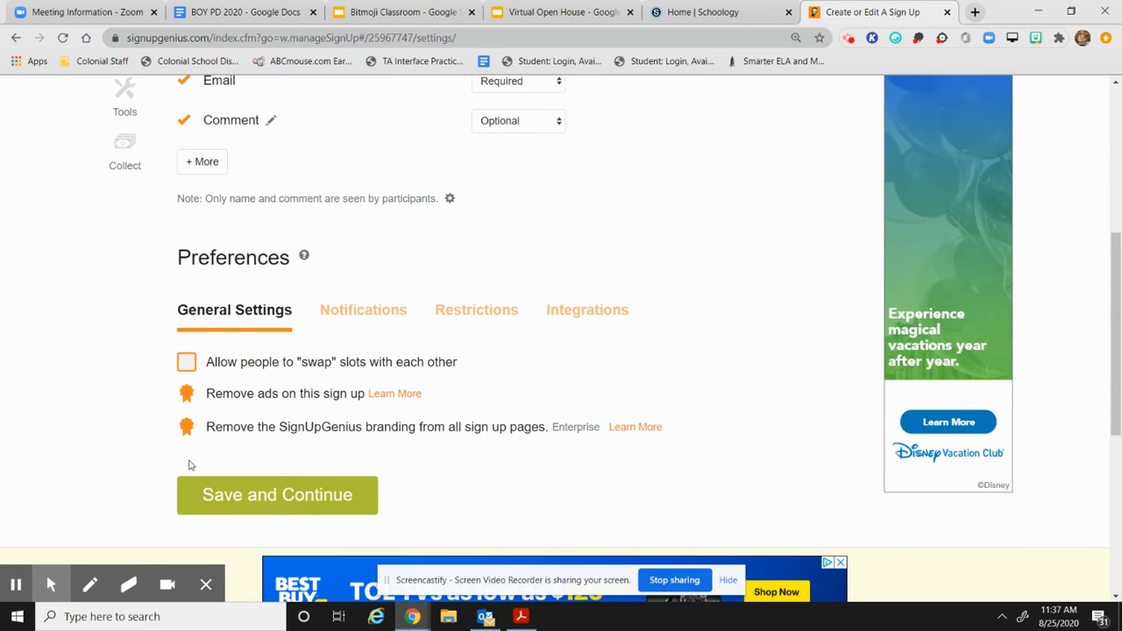
Save the sign up settings and continue to the publishing stage
{"action": "scroll", "coordinate": [111, 459], "scroll_direction": "up", "scroll_amount": 1}
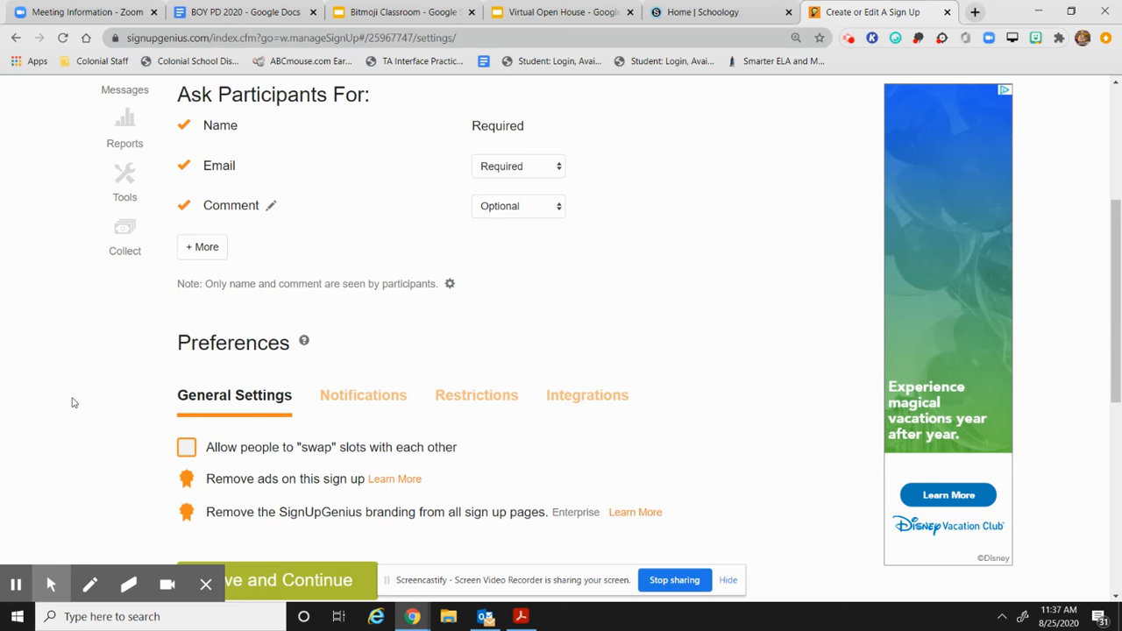
{"action": "scroll", "coordinate": [74, 403], "scroll_direction": "down", "scroll_amount": 3}
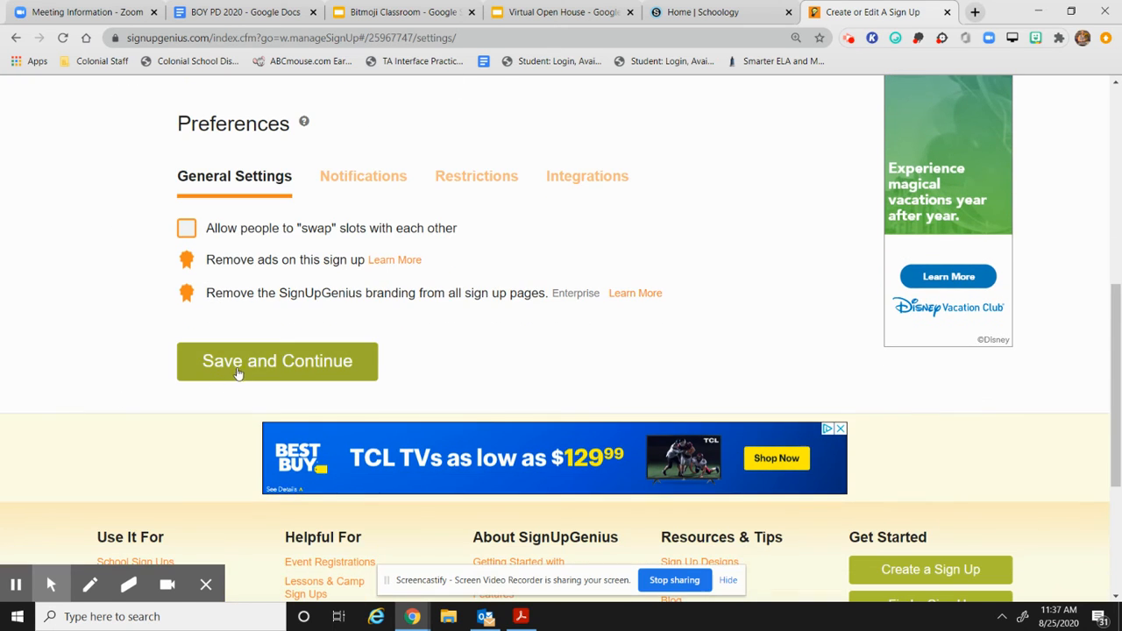
{"action": "left_click", "coordinate": [238, 371]}
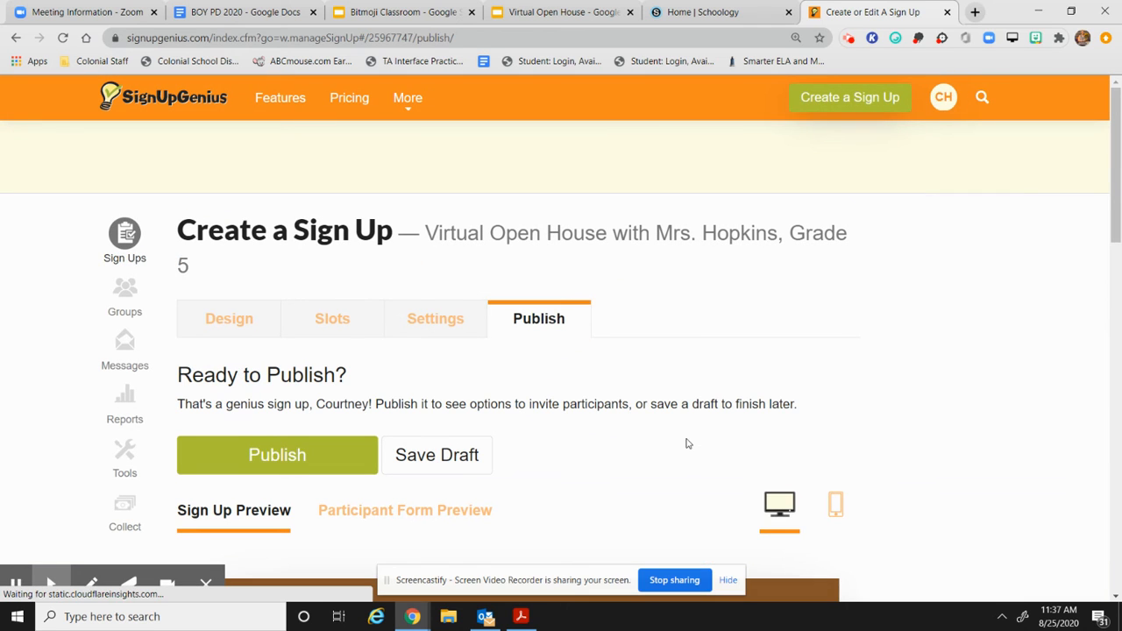
Examine the sign up preview in desktop and mobile layouts, checking the header, dates, timeslots and available slots
{"action": "scroll", "coordinate": [687, 444], "scroll_direction": "down", "scroll_amount": 4}
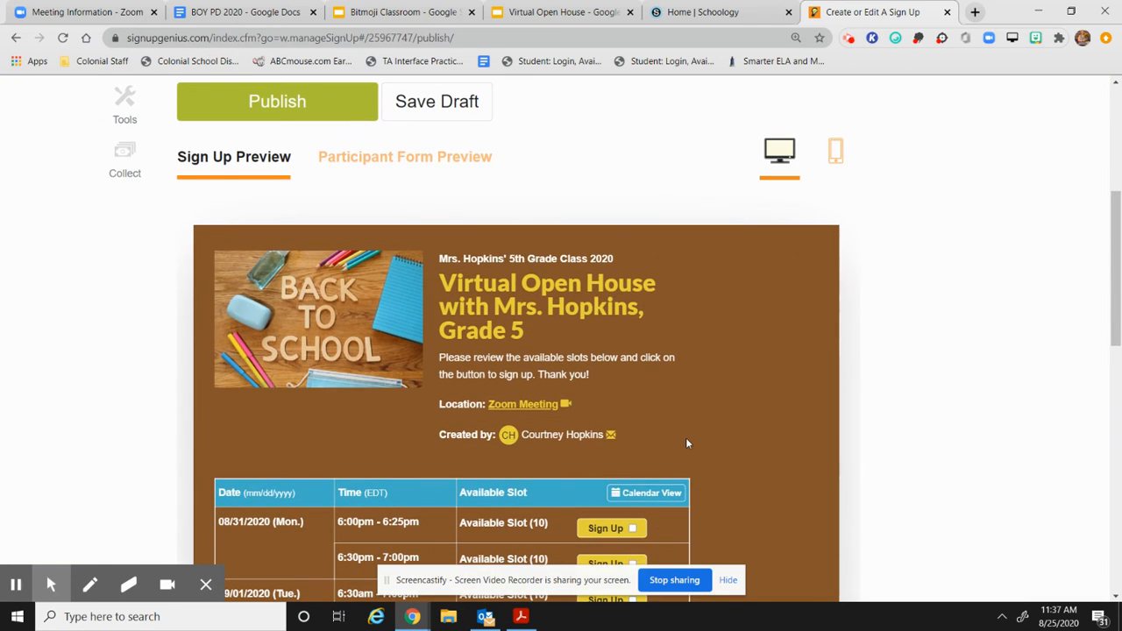
{"action": "scroll", "coordinate": [687, 444], "scroll_direction": "down", "scroll_amount": 2}
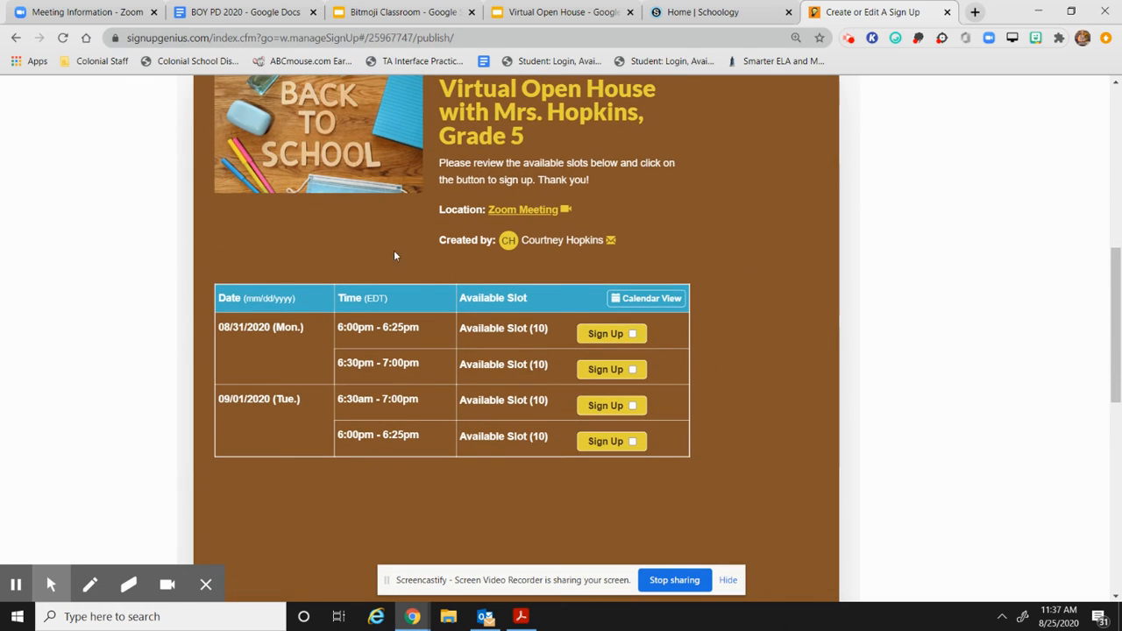
{"action": "scroll", "coordinate": [566, 282], "scroll_direction": "up", "scroll_amount": 3}
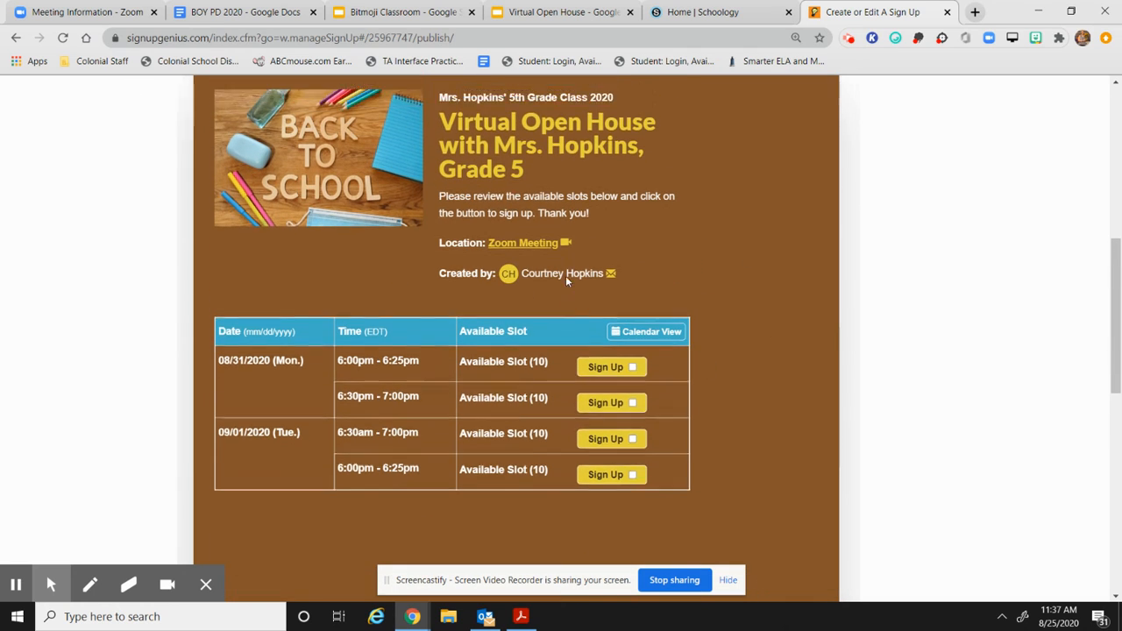
{"action": "left_click", "coordinate": [837, 180]}
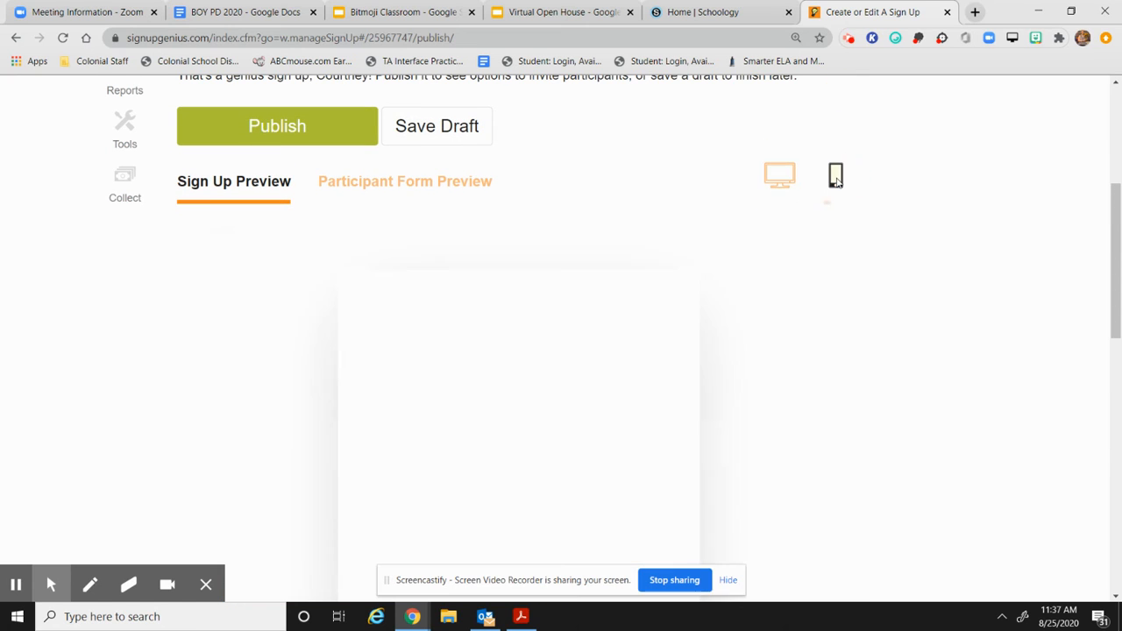
{"action": "scroll", "coordinate": [826, 371], "scroll_direction": "down", "scroll_amount": 5}
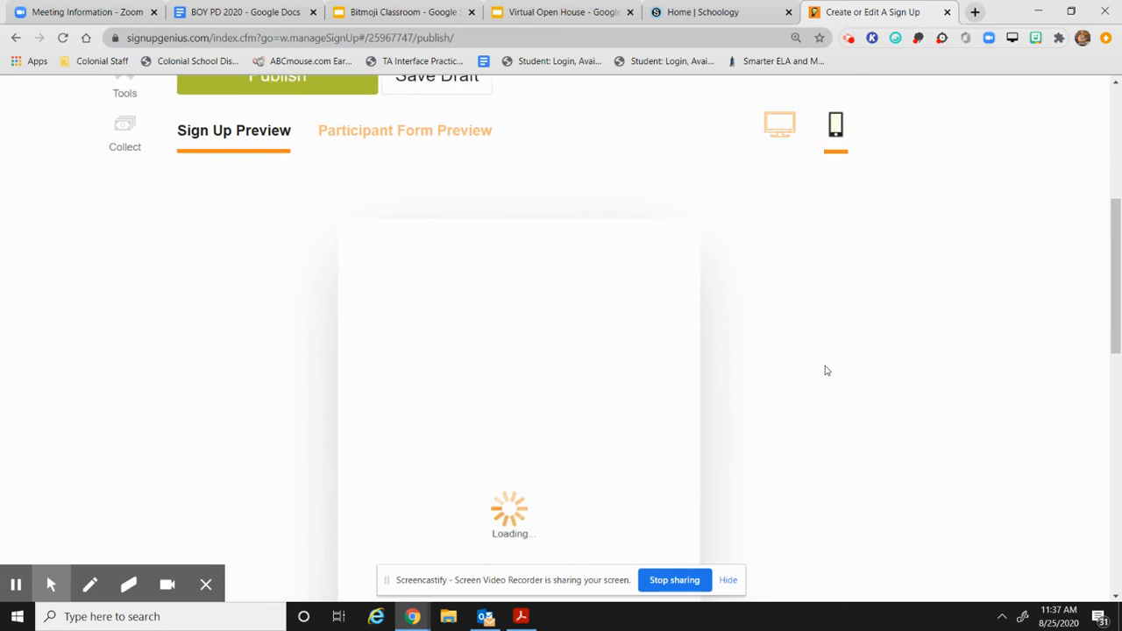
{"action": "scroll", "coordinate": [826, 370], "scroll_direction": "up", "scroll_amount": 5}
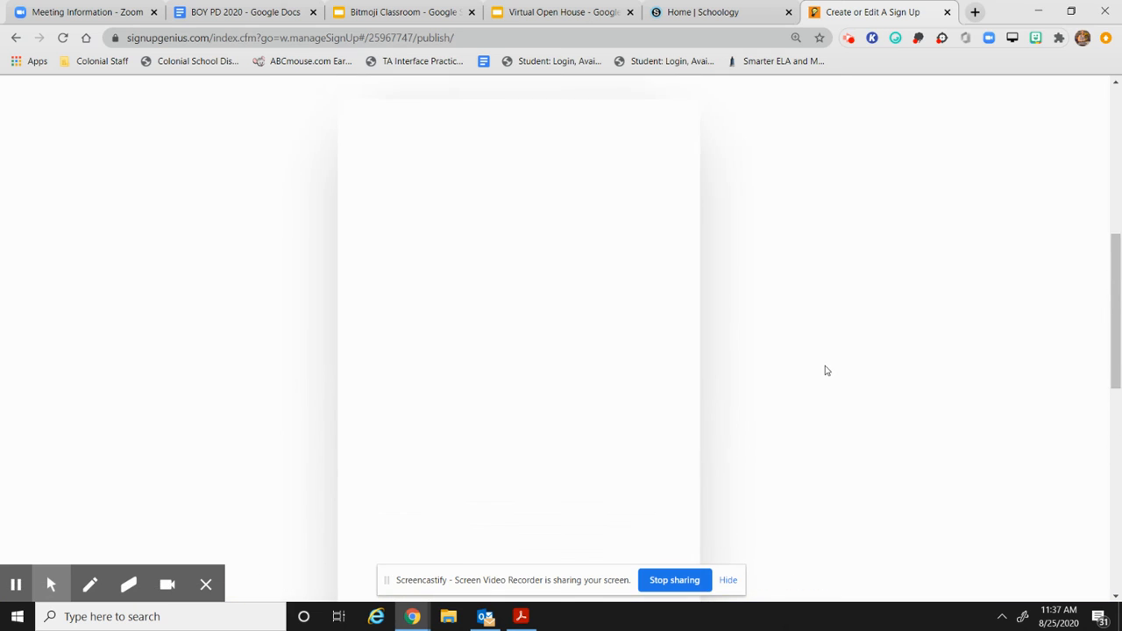
{"action": "scroll", "coordinate": [826, 371], "scroll_direction": "down", "scroll_amount": 6}
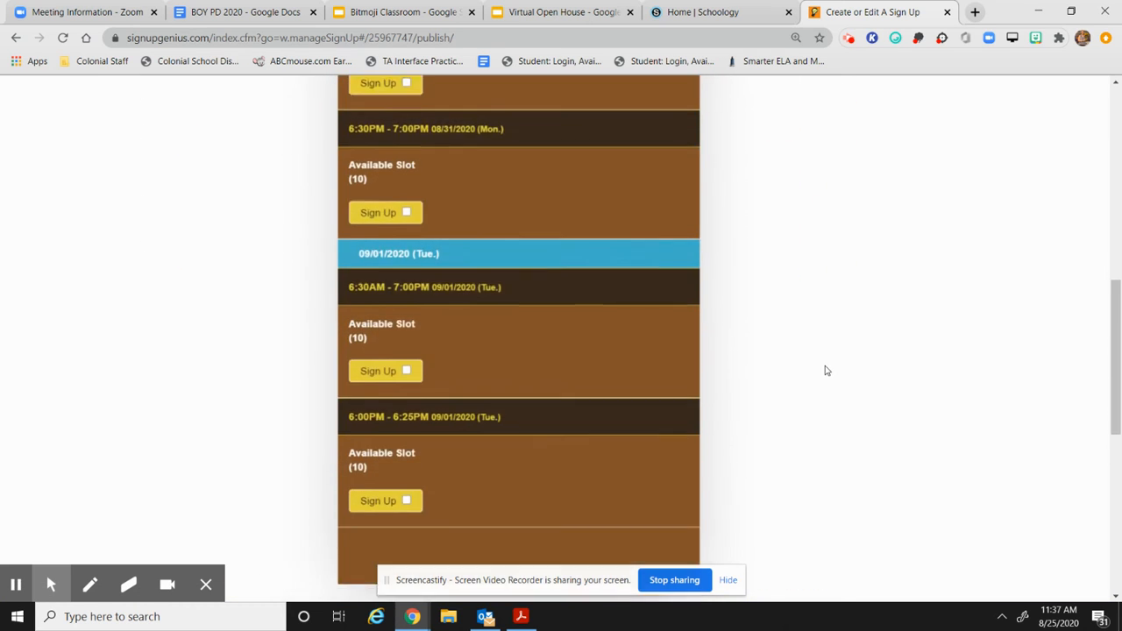
{"action": "scroll", "coordinate": [826, 371], "scroll_direction": "up", "scroll_amount": 6}
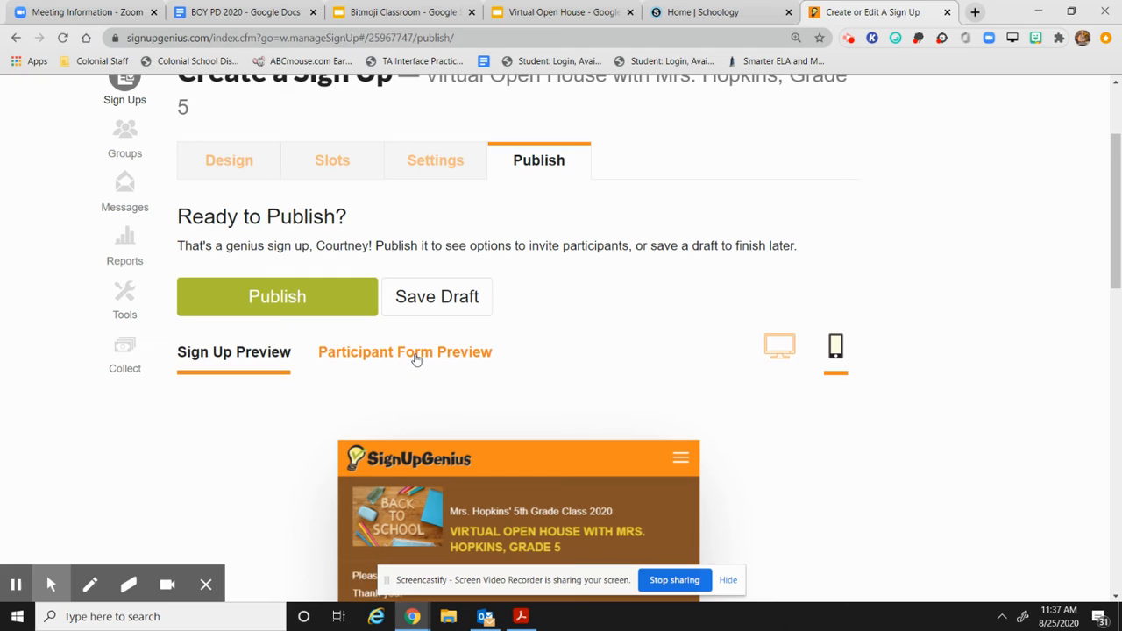
Examine the participant form preview in mobile and desktop layouts, checking the slot, comment, quantity, name and email fields
{"action": "left_click", "coordinate": [414, 359]}
{"action": "scroll", "coordinate": [802, 464], "scroll_direction": "down", "scroll_amount": 2}
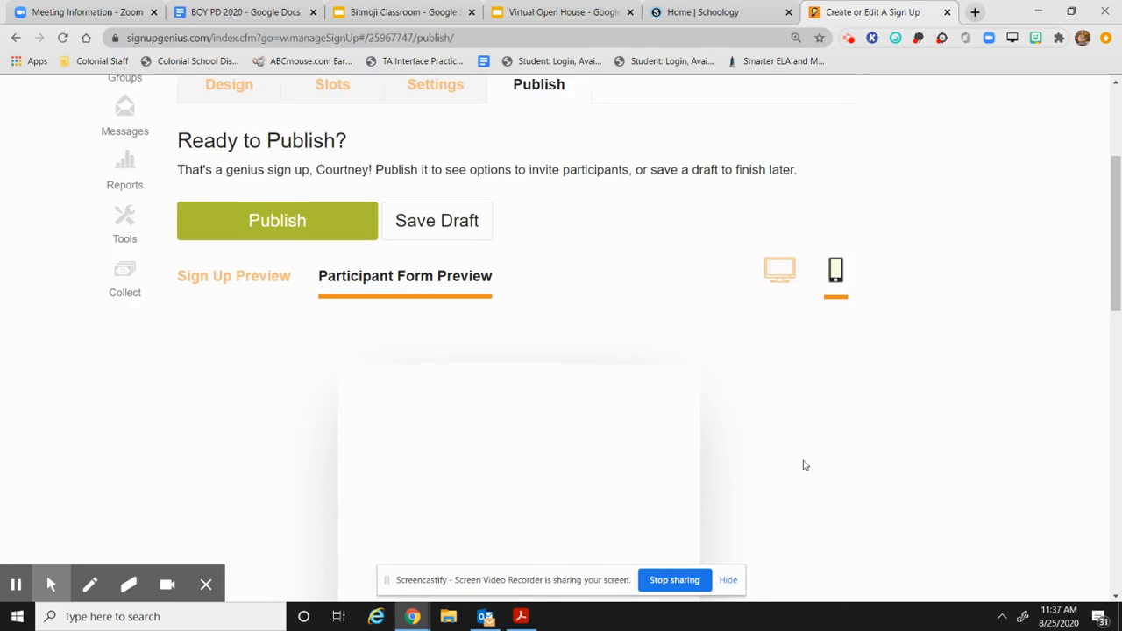
{"action": "scroll", "coordinate": [777, 391], "scroll_direction": "down", "scroll_amount": 4}
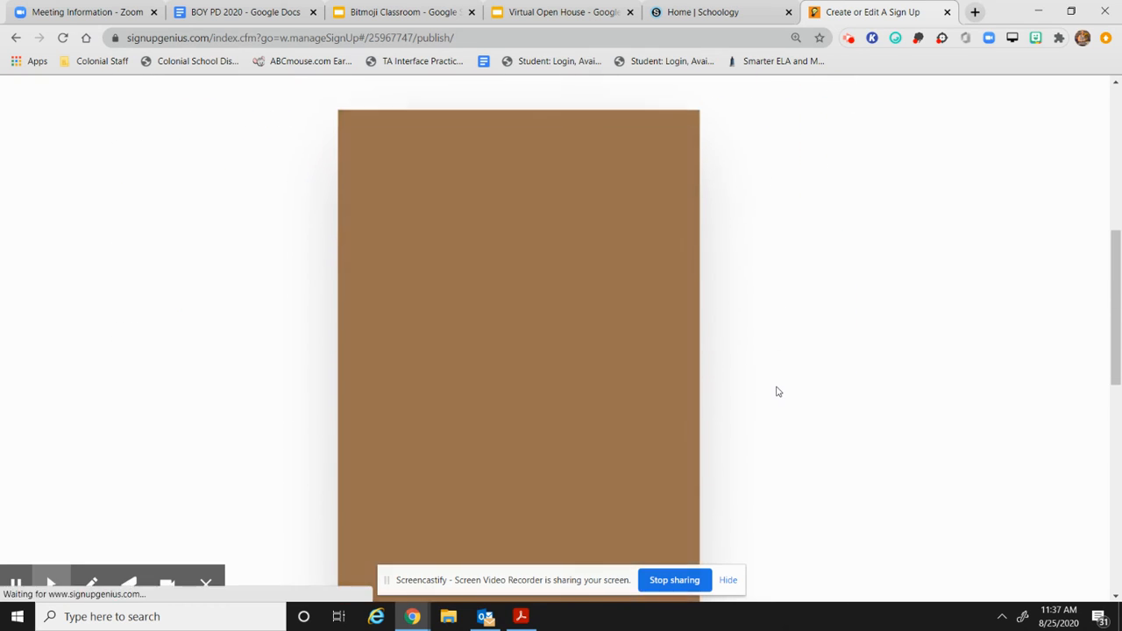
{"action": "scroll", "coordinate": [777, 391], "scroll_direction": "up", "scroll_amount": 4}
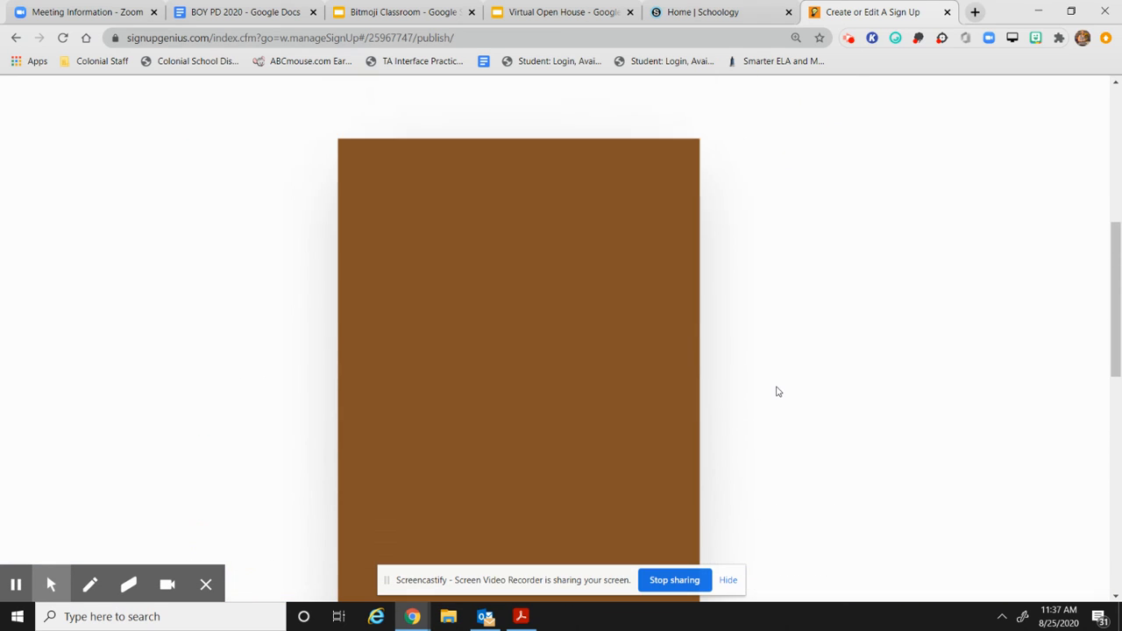
{"action": "scroll", "coordinate": [777, 392], "scroll_direction": "down", "scroll_amount": 3}
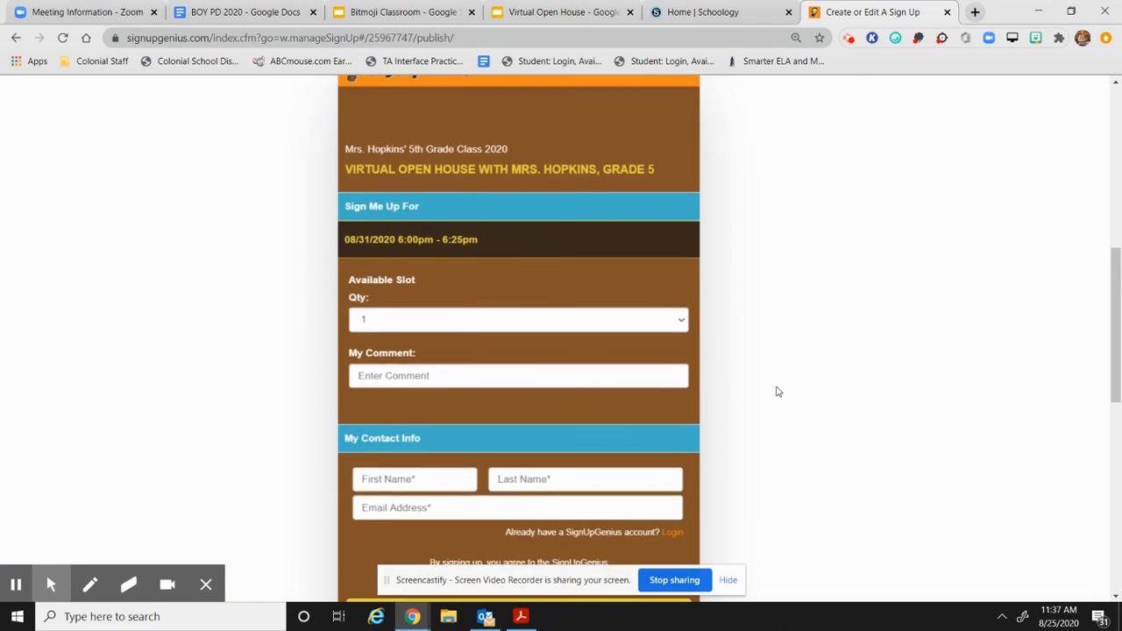
{"action": "scroll", "coordinate": [777, 391], "scroll_direction": "up", "scroll_amount": 3}
{"action": "scroll", "coordinate": [776, 391], "scroll_direction": "down", "scroll_amount": 3}
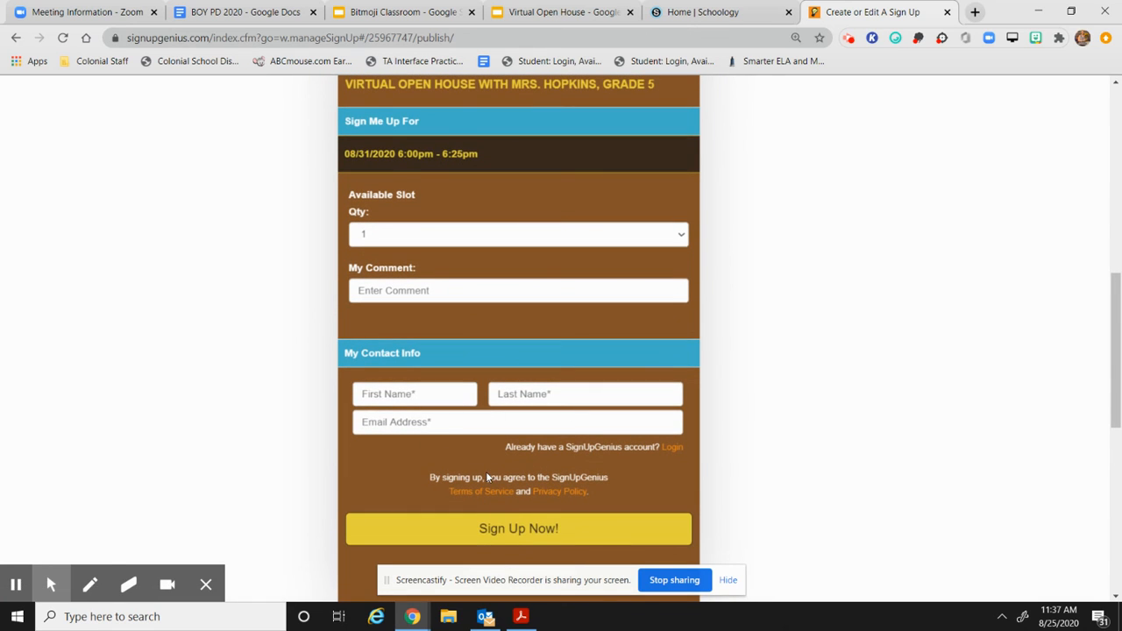
{"action": "scroll", "coordinate": [488, 477], "scroll_direction": "up", "scroll_amount": 5}
{"action": "scroll", "coordinate": [480, 463], "scroll_direction": "down", "scroll_amount": 1}
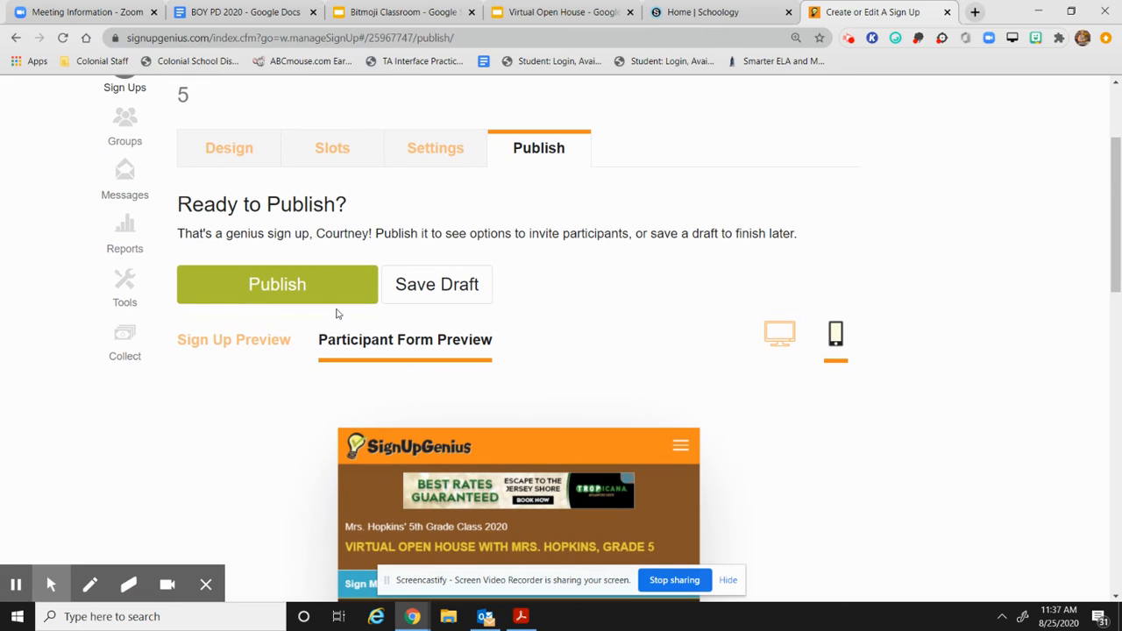
{"action": "left_click", "coordinate": [779, 336]}
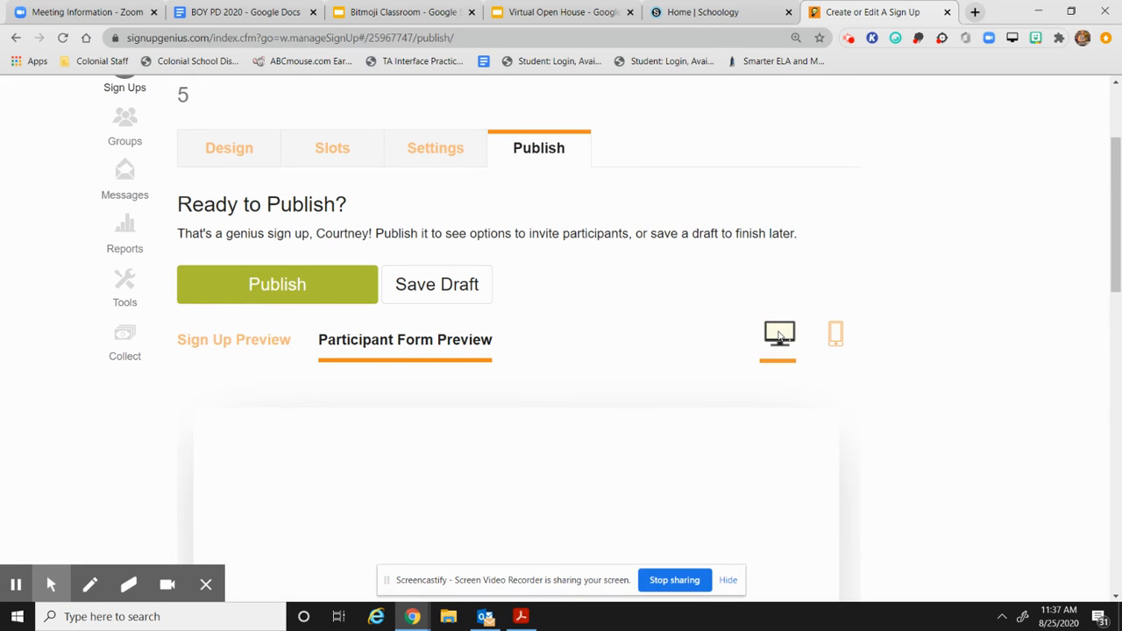
{"action": "mouse_move", "coordinate": [1116, 290]}
{"action": "left_mouse_down"}
{"action": "mouse_move", "coordinate": [1115, 255]}
{"action": "mouse_move", "coordinate": [1115, 289]}
{"action": "left_mouse_up"}
{"action": "scroll", "coordinate": [283, 377], "scroll_direction": "down", "scroll_amount": 2}
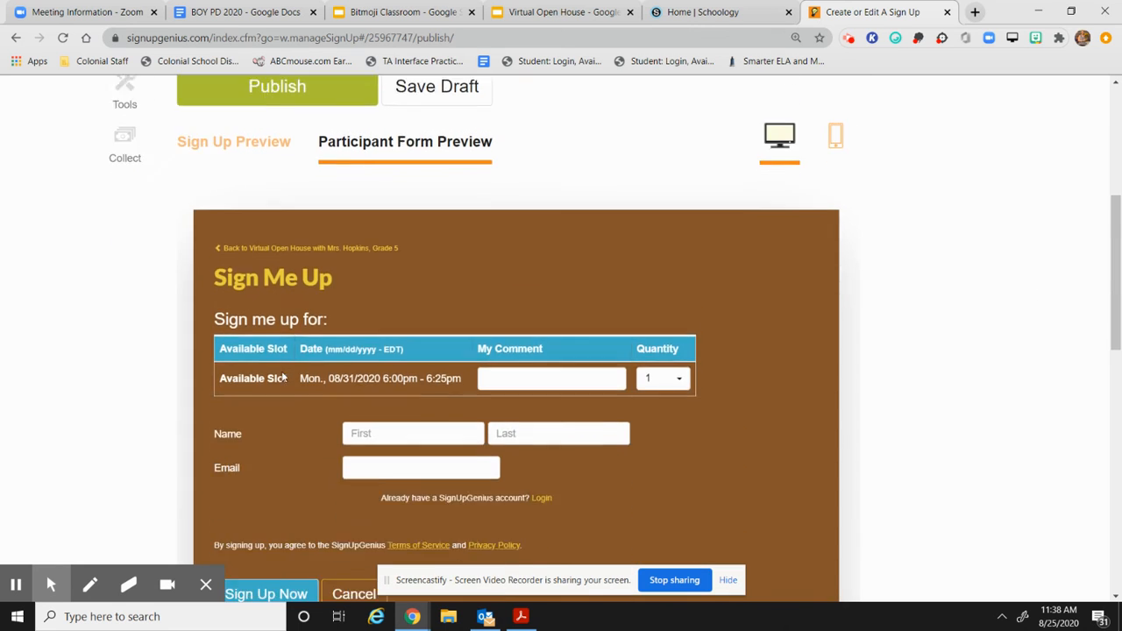
Publish the sign up and copy its share link, dismissing the Genius Tip
{"action": "scroll", "coordinate": [283, 361], "scroll_direction": "up", "scroll_amount": 4}
{"action": "left_click", "coordinate": [243, 450]}
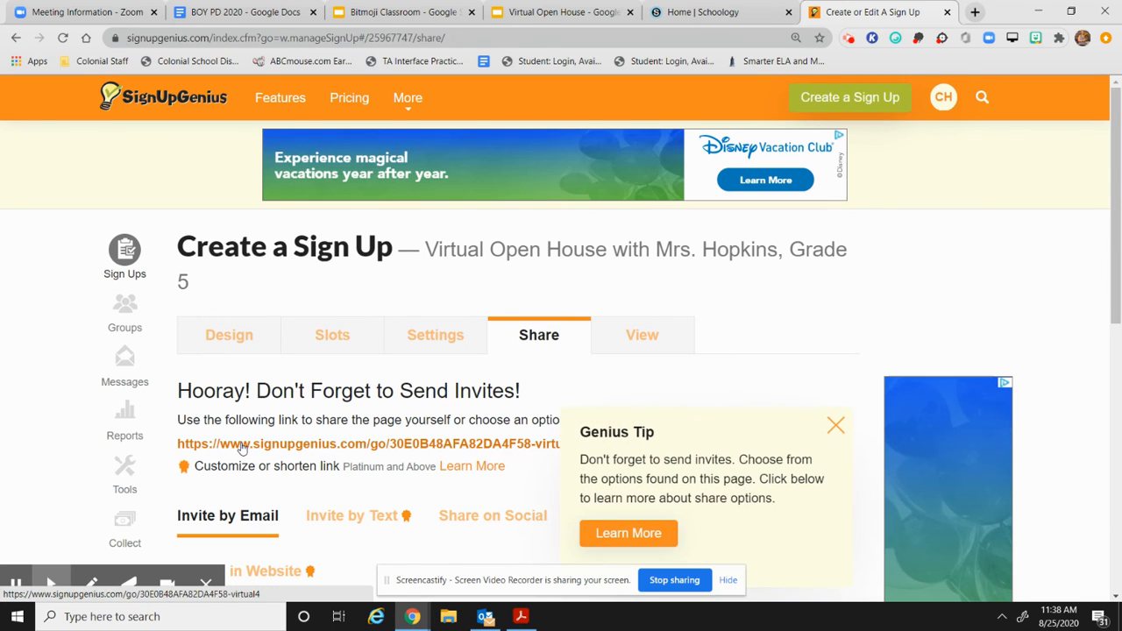
{"action": "left_click", "coordinate": [836, 426]}
{"action": "scroll", "coordinate": [832, 435], "scroll_direction": "down", "scroll_amount": 4}
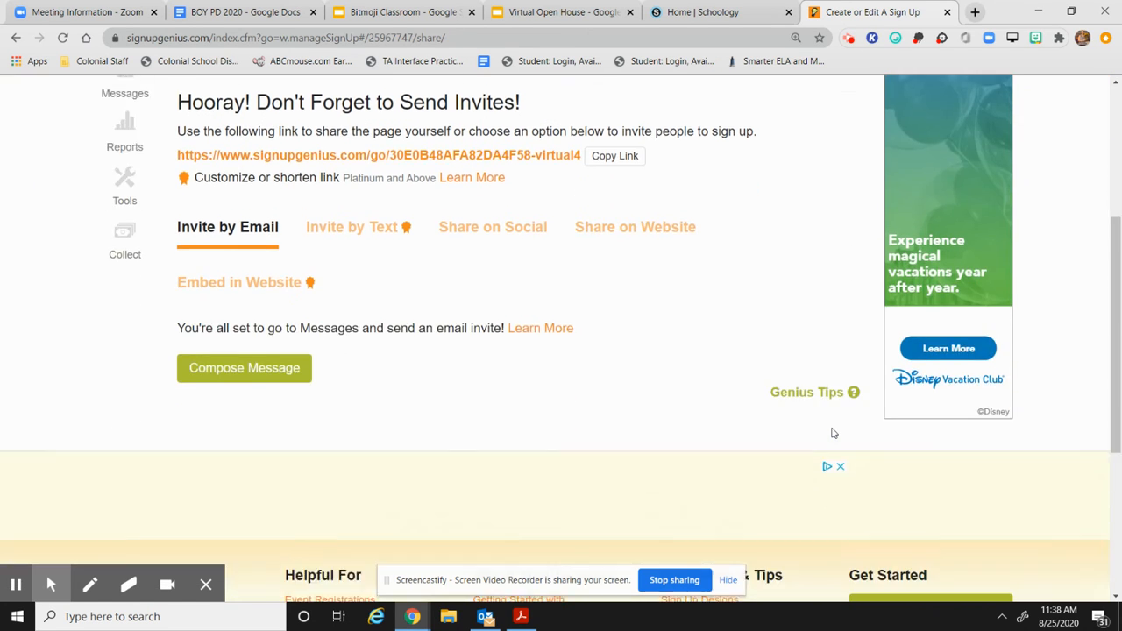
{"action": "scroll", "coordinate": [833, 434], "scroll_direction": "up", "scroll_amount": 2}
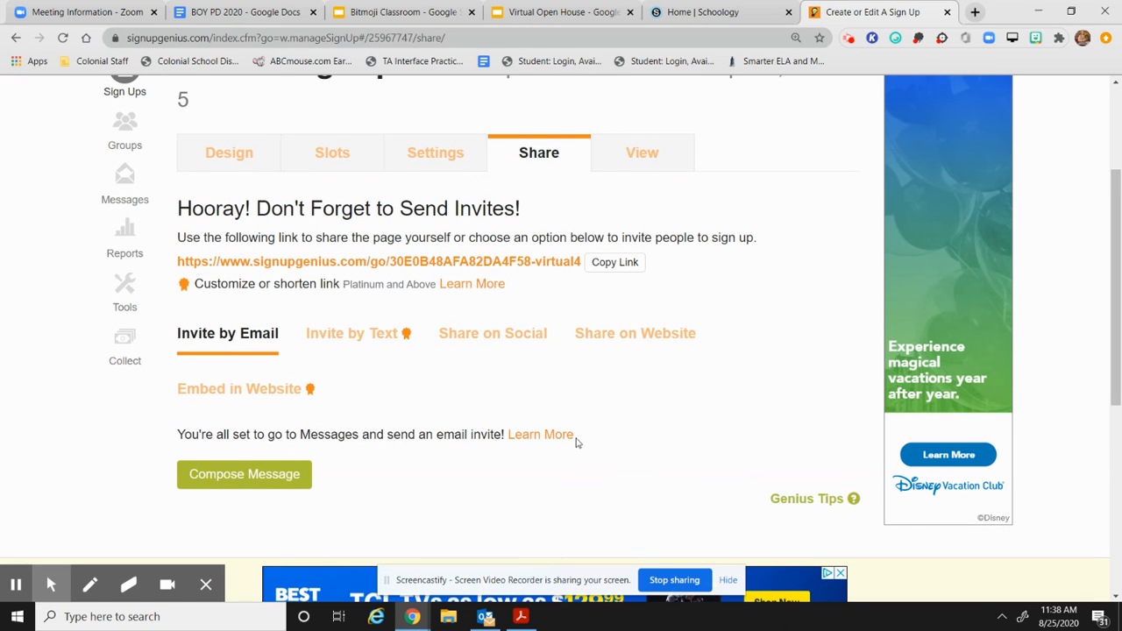
{"action": "left_click", "coordinate": [627, 268]}
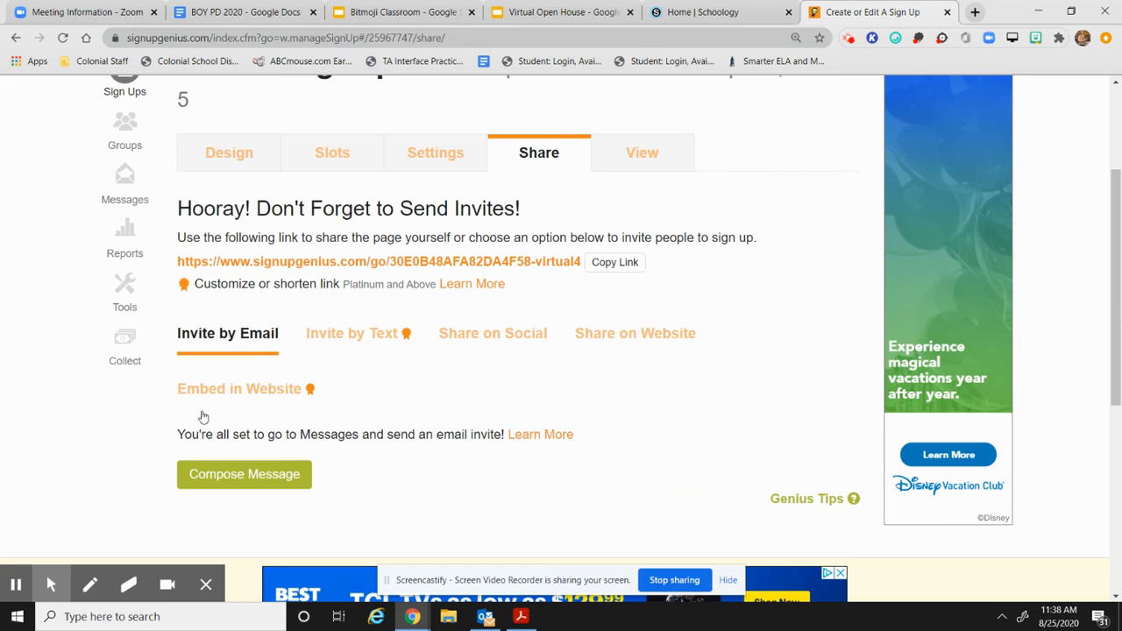
Switch to Firefox and open the copied sign up link there
{"action": "left_click", "coordinate": [133, 617]}
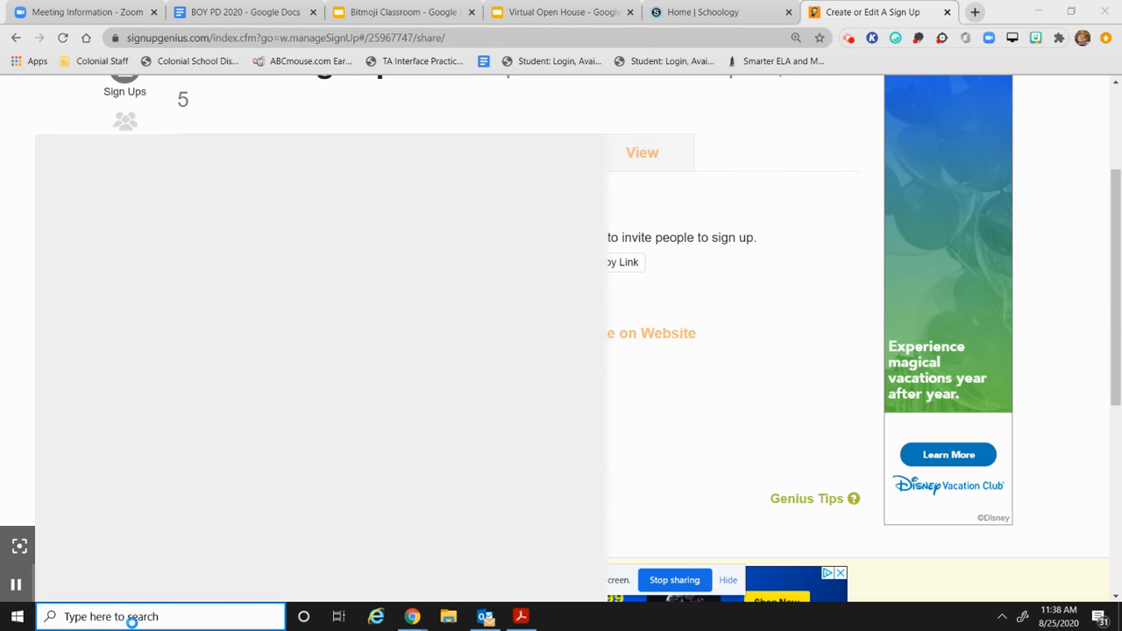
{"action": "type", "text": "firefox"}
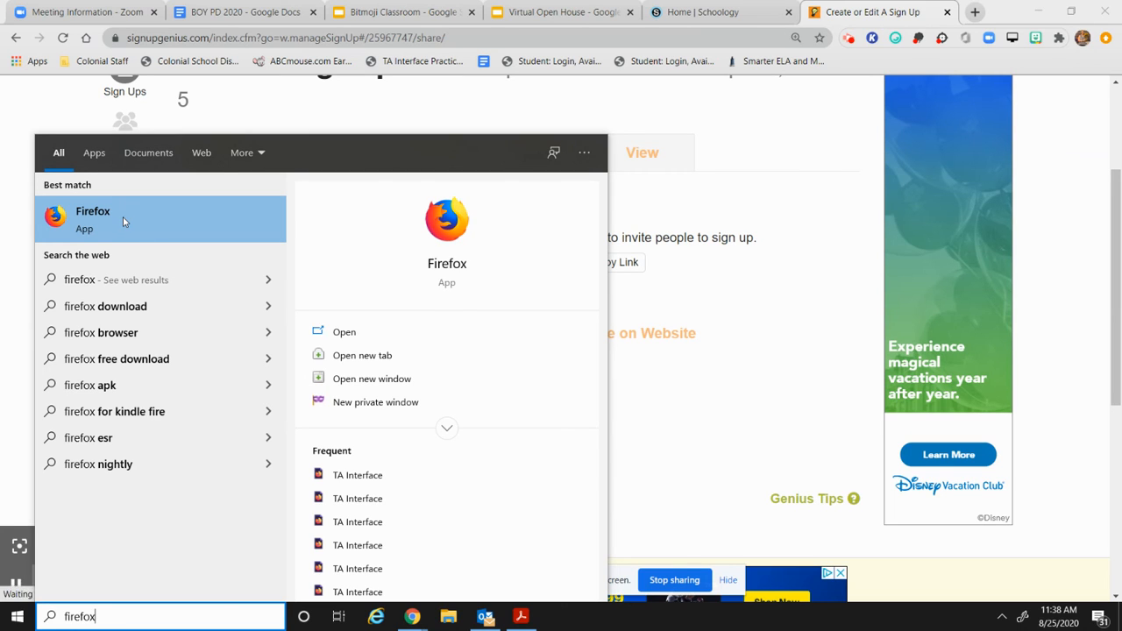
{"action": "left_click", "coordinate": [123, 216]}
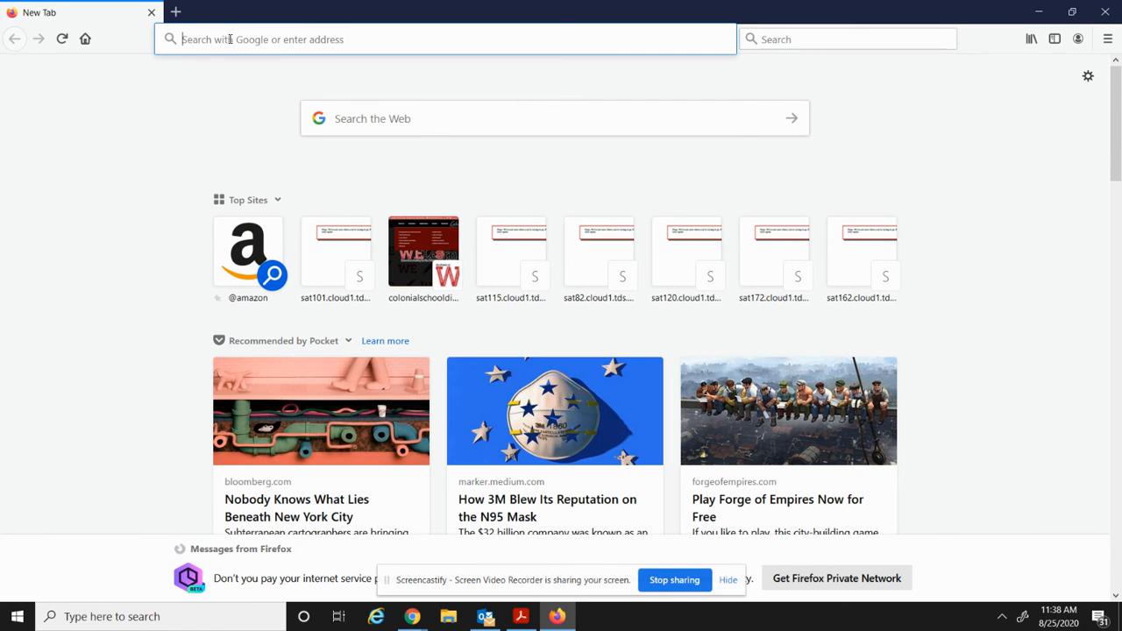
{"action": "key", "text": "ctrl+v"}
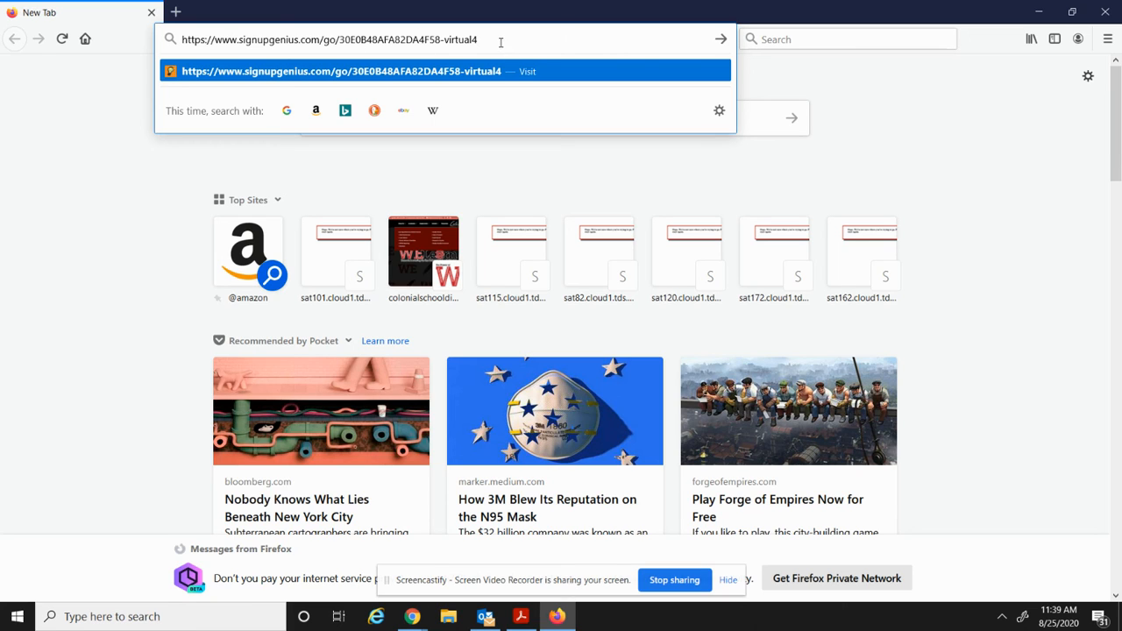
{"action": "key", "text": "Return"}
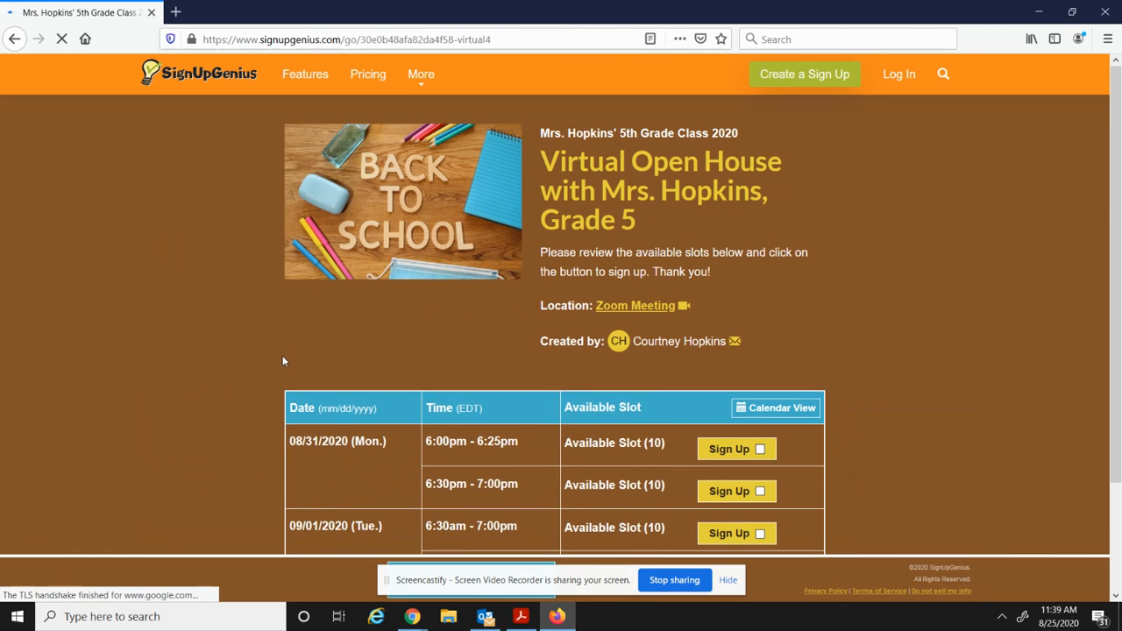
Check the published page's timeslots and test its Zoom Meeting link, cancelling the application launch and returning to the sign up page
{"action": "scroll", "coordinate": [849, 412], "scroll_direction": "down", "scroll_amount": 3}
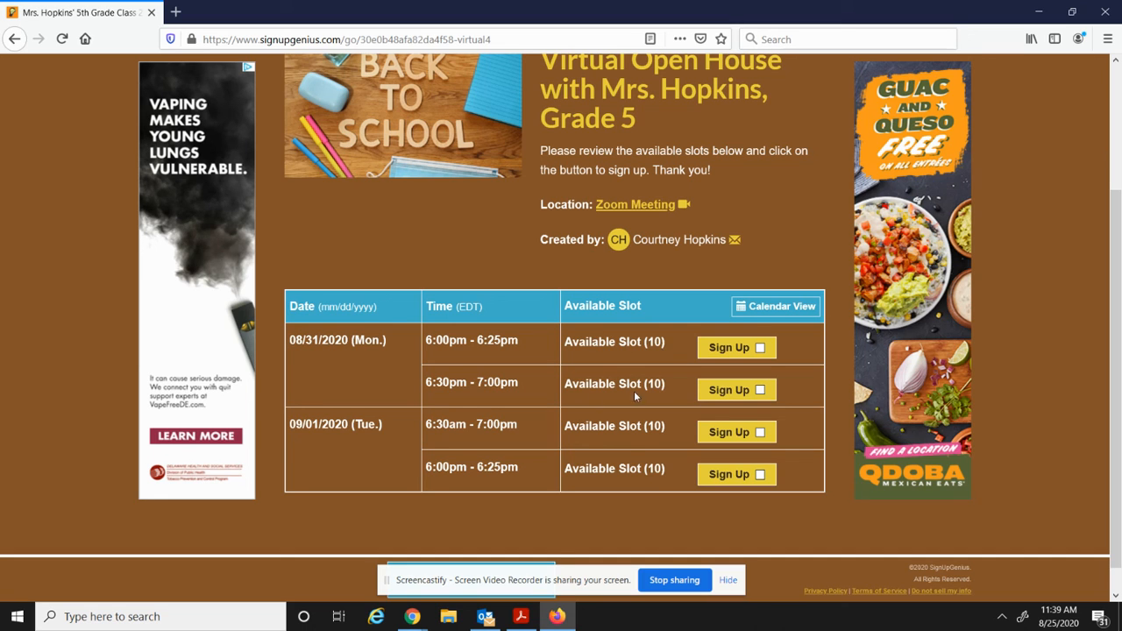
{"action": "scroll", "coordinate": [575, 471], "scroll_direction": "up", "scroll_amount": 3}
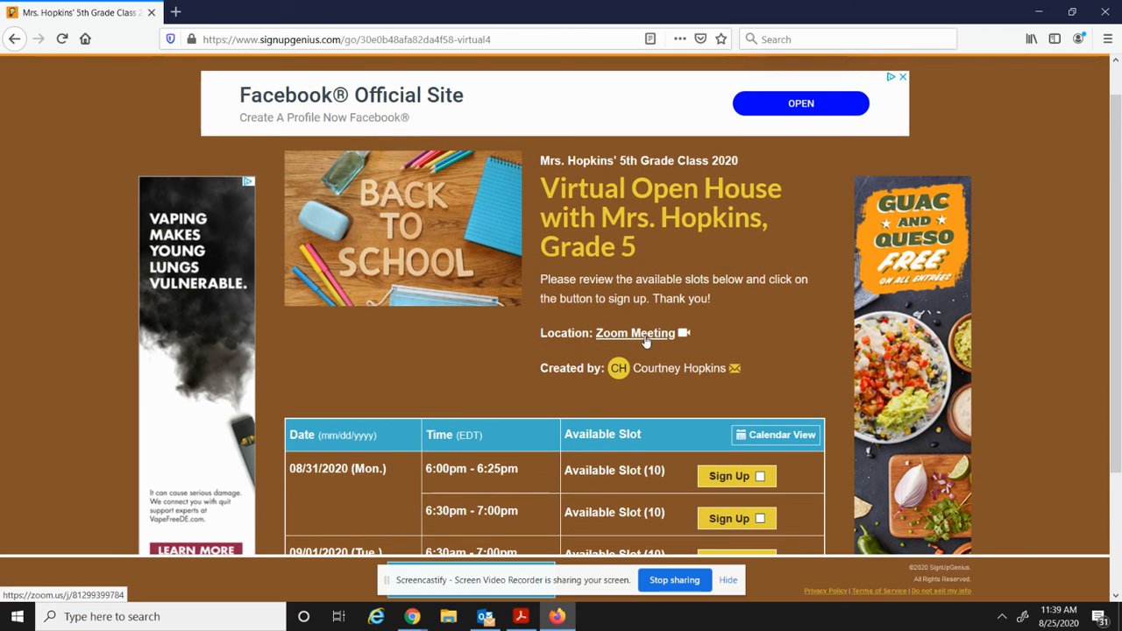
{"action": "left_click", "coordinate": [629, 338]}
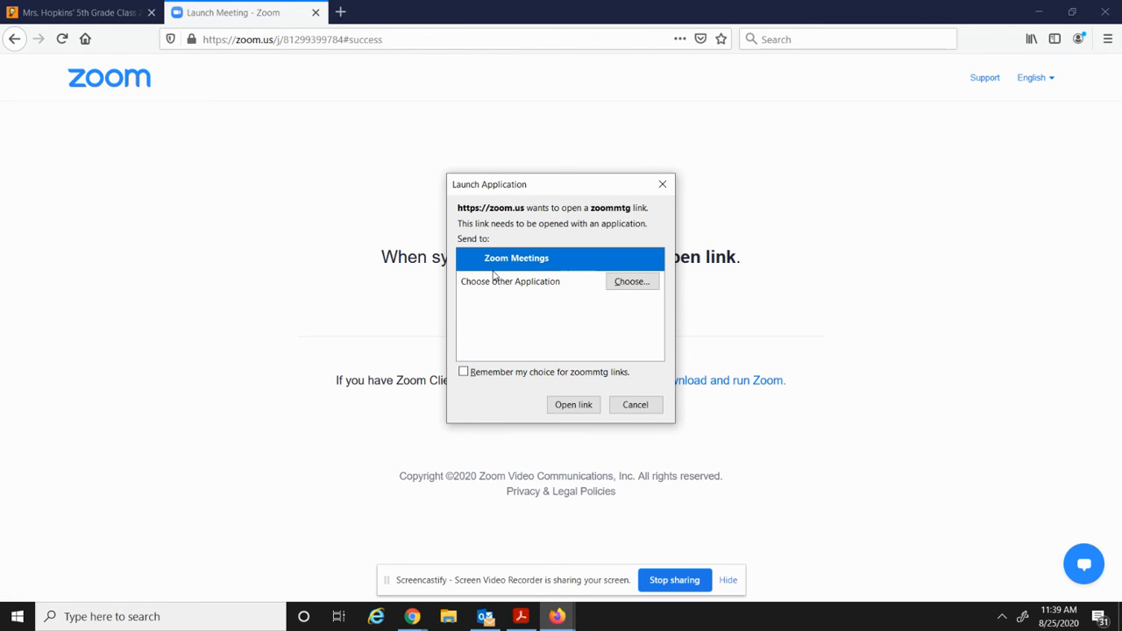
{"action": "left_click", "coordinate": [619, 404]}
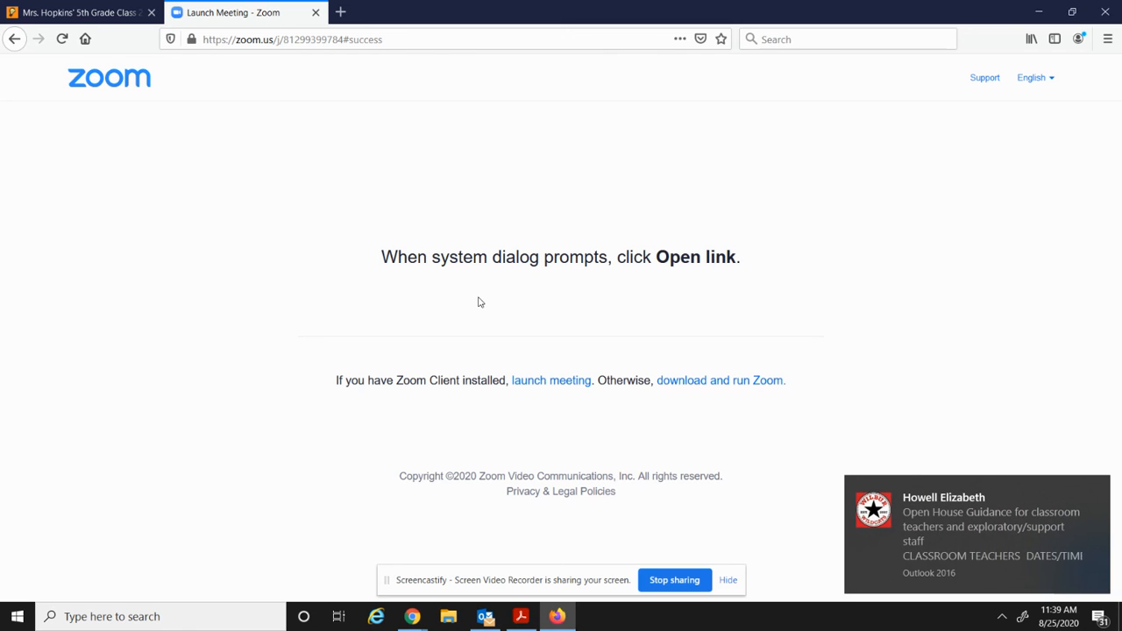
{"action": "left_click", "coordinate": [1095, 491]}
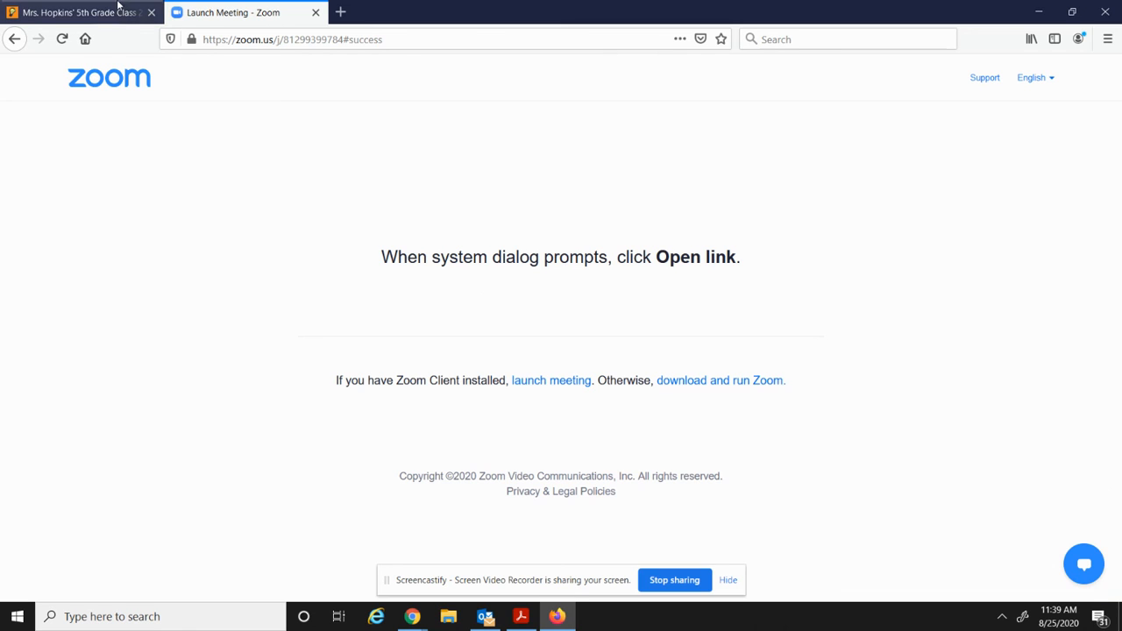
{"action": "left_click", "coordinate": [120, 11]}
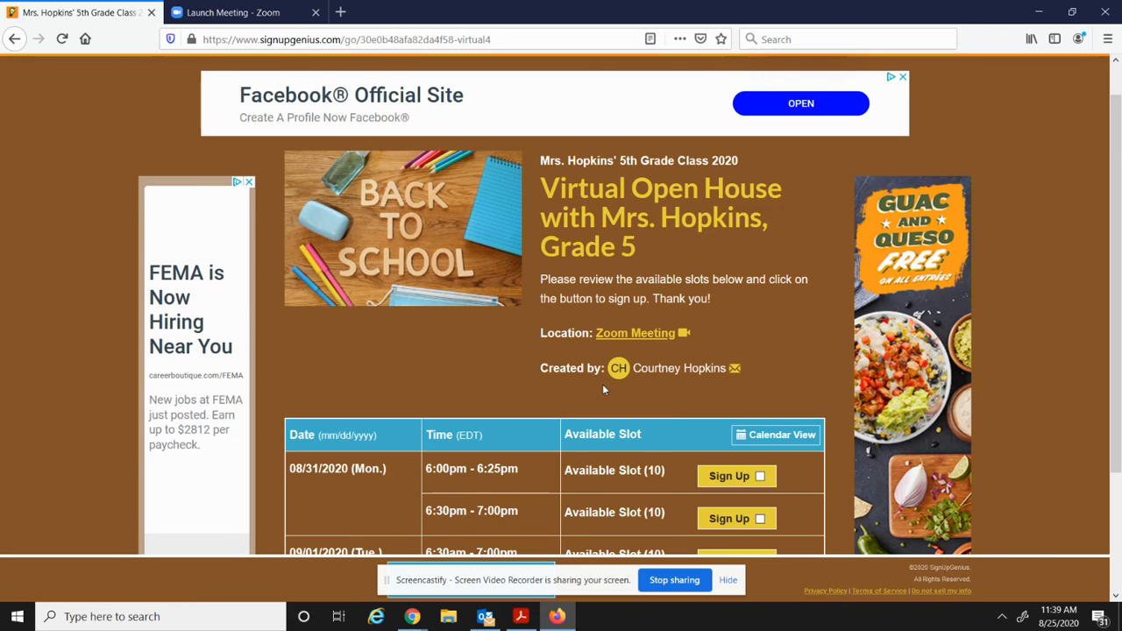
Minimize the open browser windows to reach the desktop
{"action": "scroll", "coordinate": [603, 384], "scroll_direction": "up", "scroll_amount": 1}
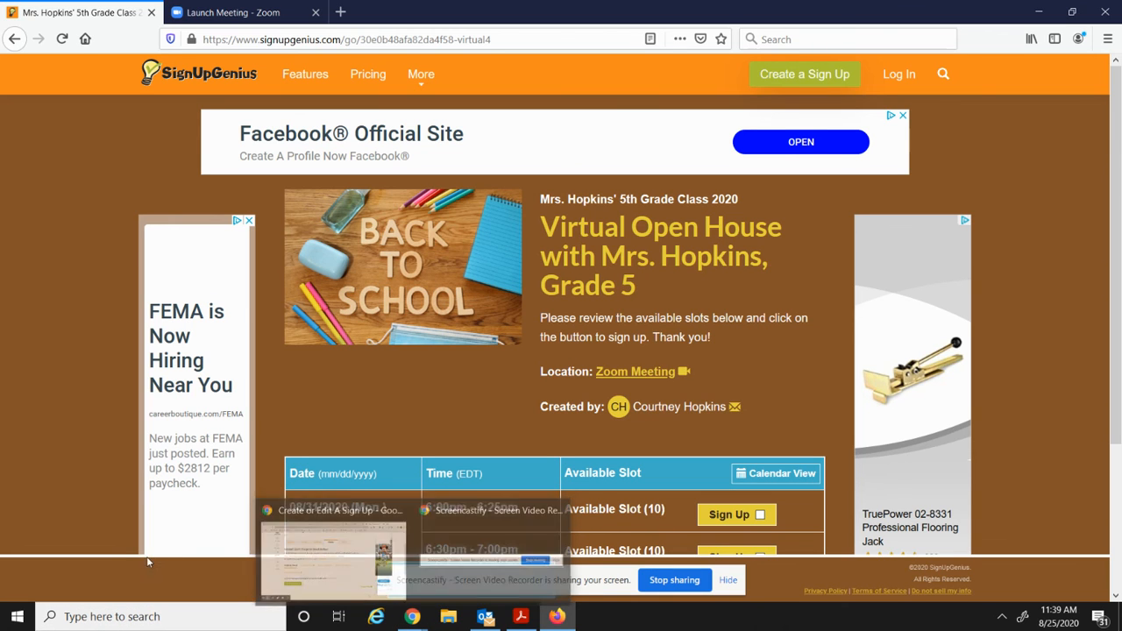
{"action": "left_click", "coordinate": [1045, 18]}
{"action": "left_click", "coordinate": [1044, 14]}
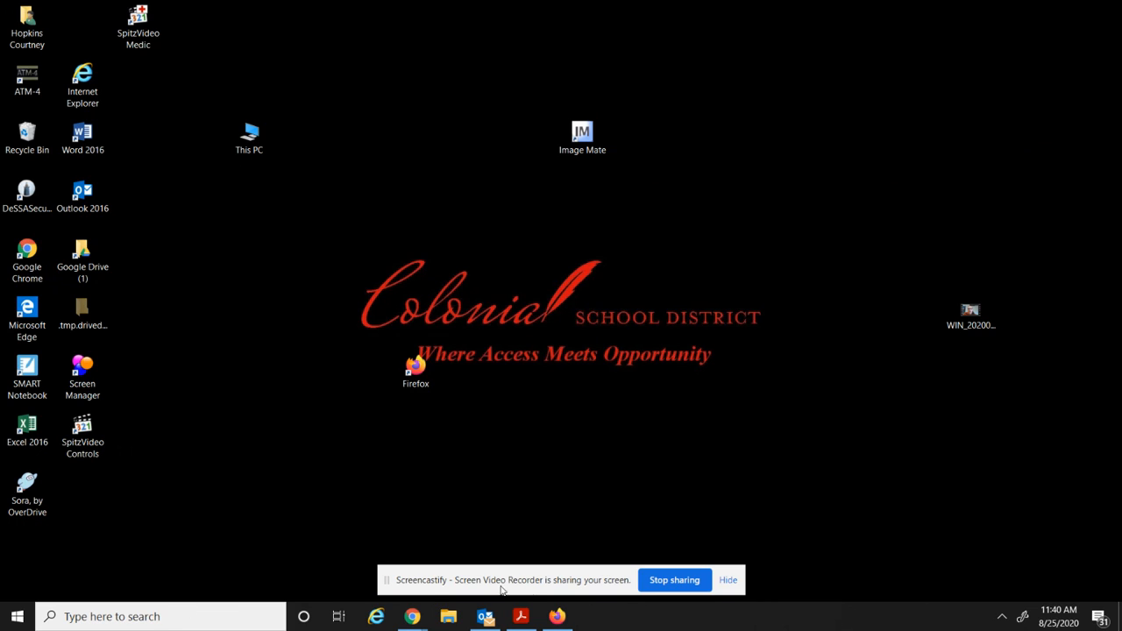